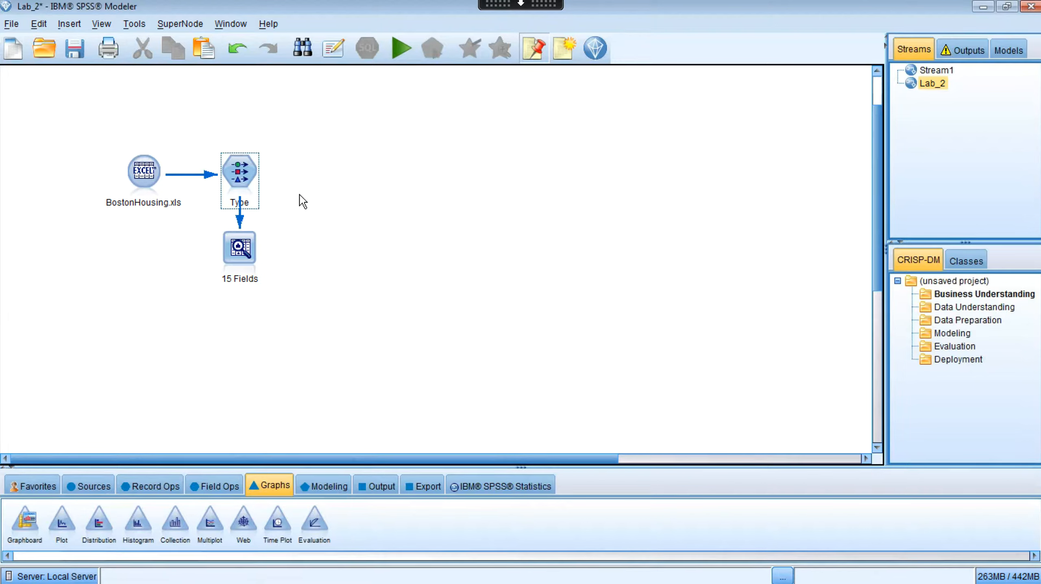
Add a Graphboard node to the stream, connected downstream of the Type node.
click(246, 181)
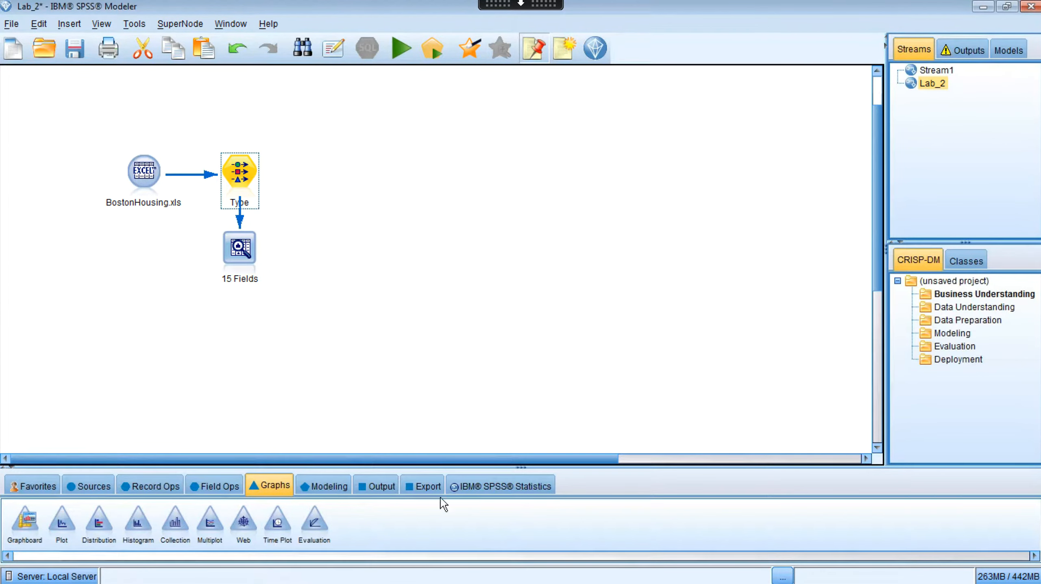
click(273, 485)
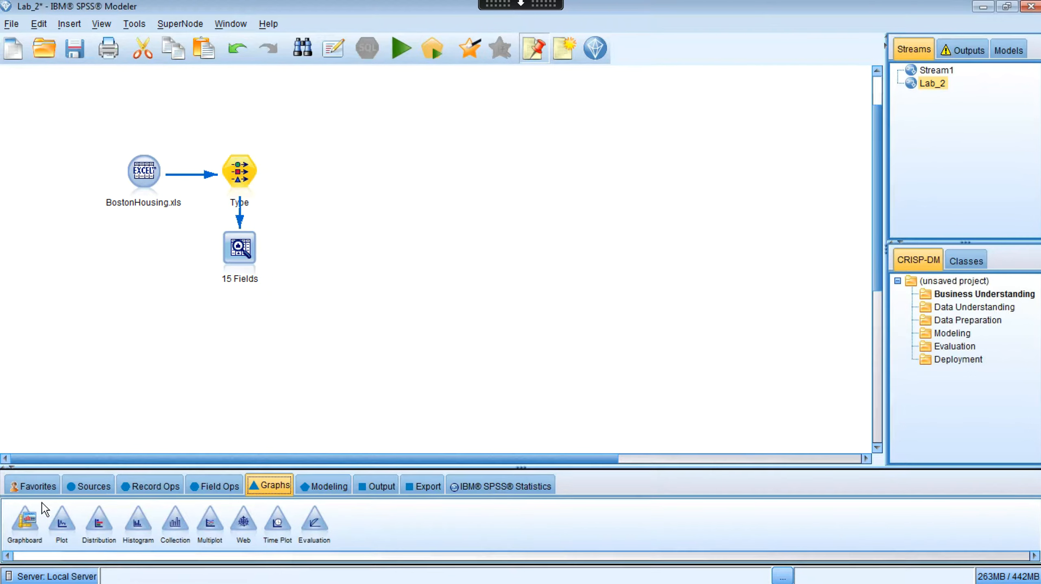
double_click(23, 522)
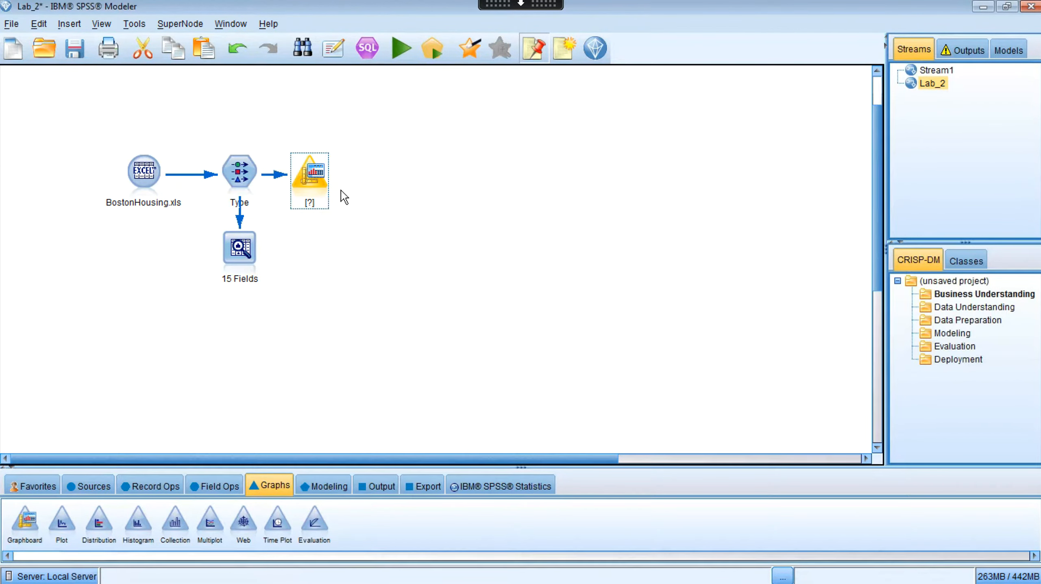
Configure the new Graphboard node as a Bar of Counts of the CHAS field and run it.
double_click(313, 185)
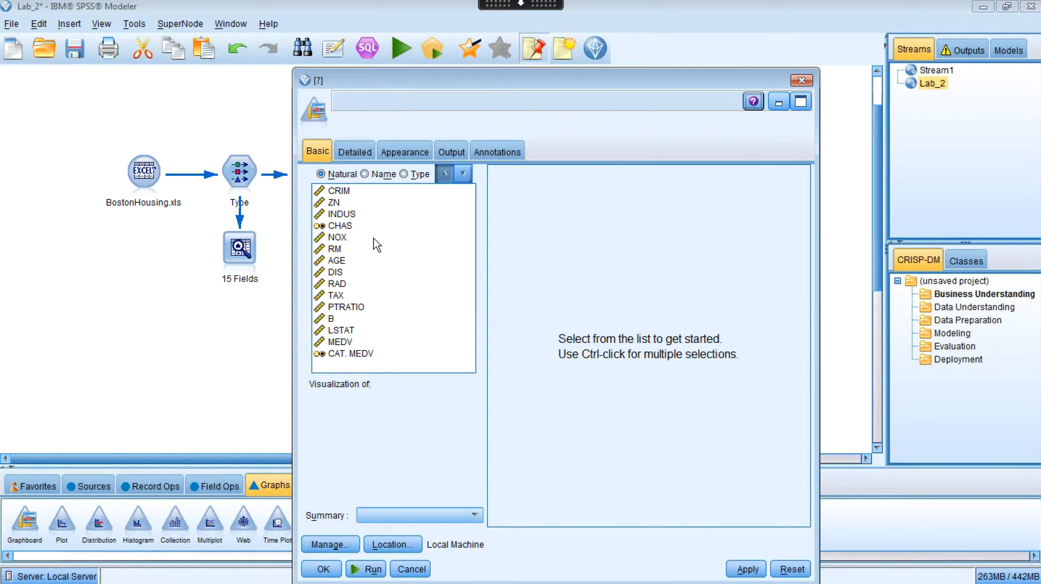
click(342, 226)
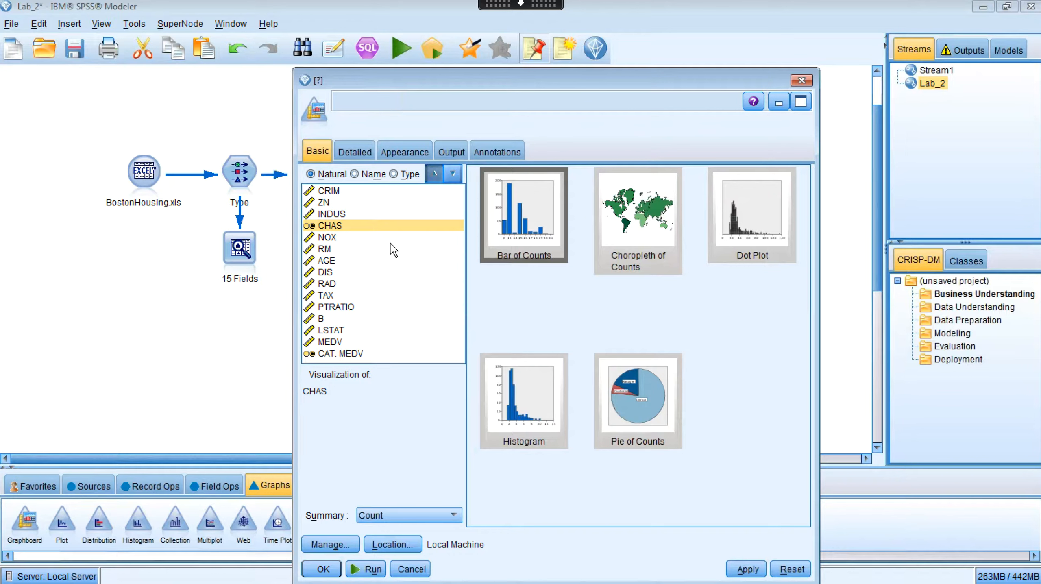
click(529, 238)
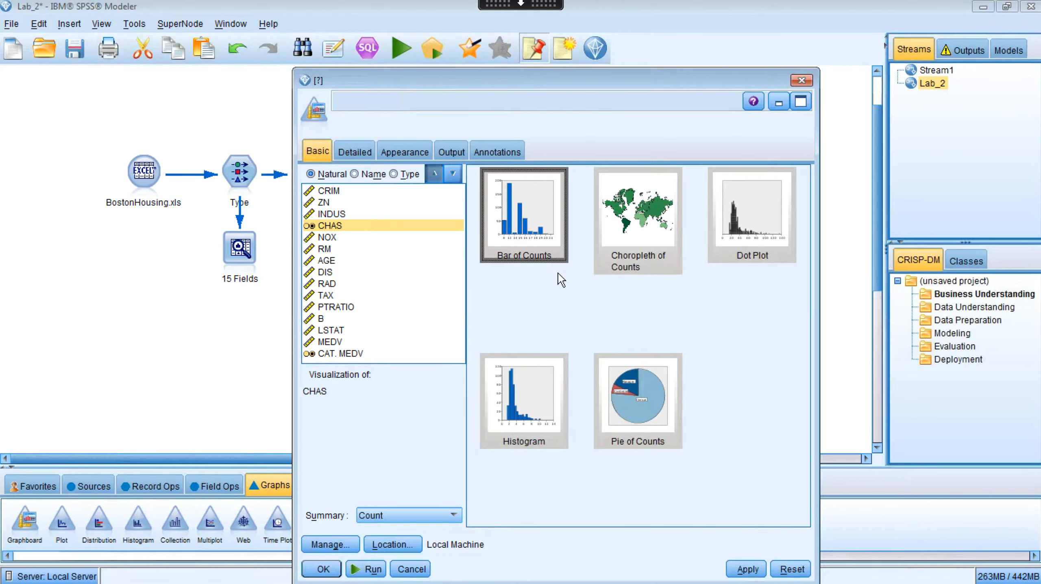
click(365, 569)
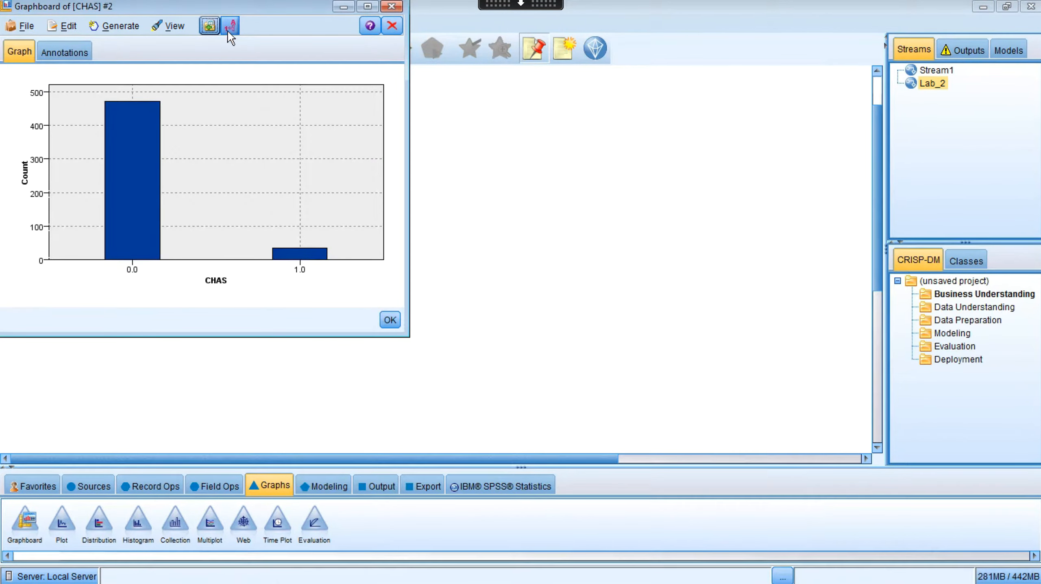
Move the CHAS graph window clear of the stream, inspect the count of each bar, and close the graph.
drag(311, 8, 690, 93)
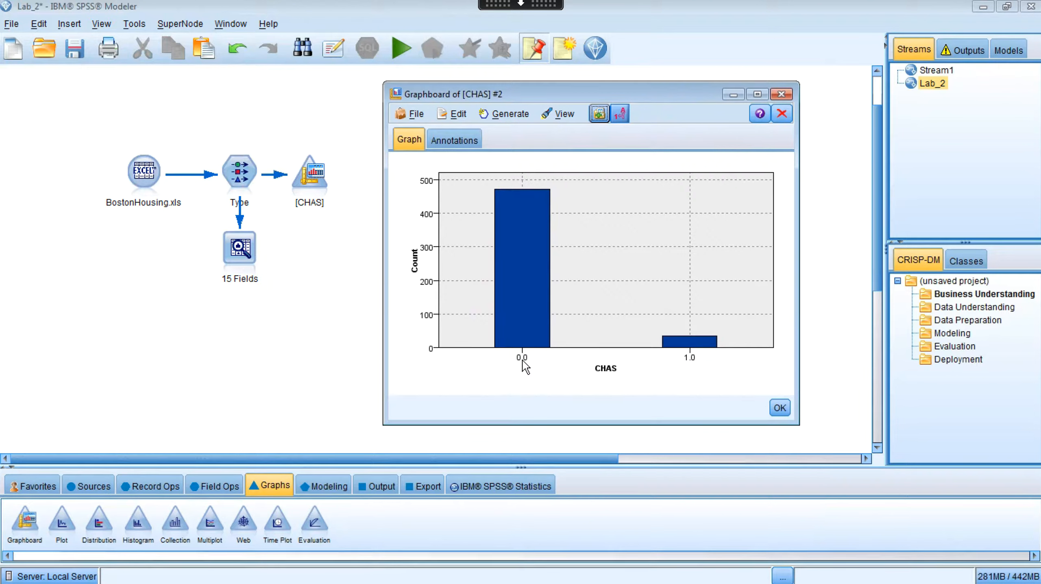
mouse_move(548, 340)
mouse_move(689, 349)
mouse_move(524, 197)
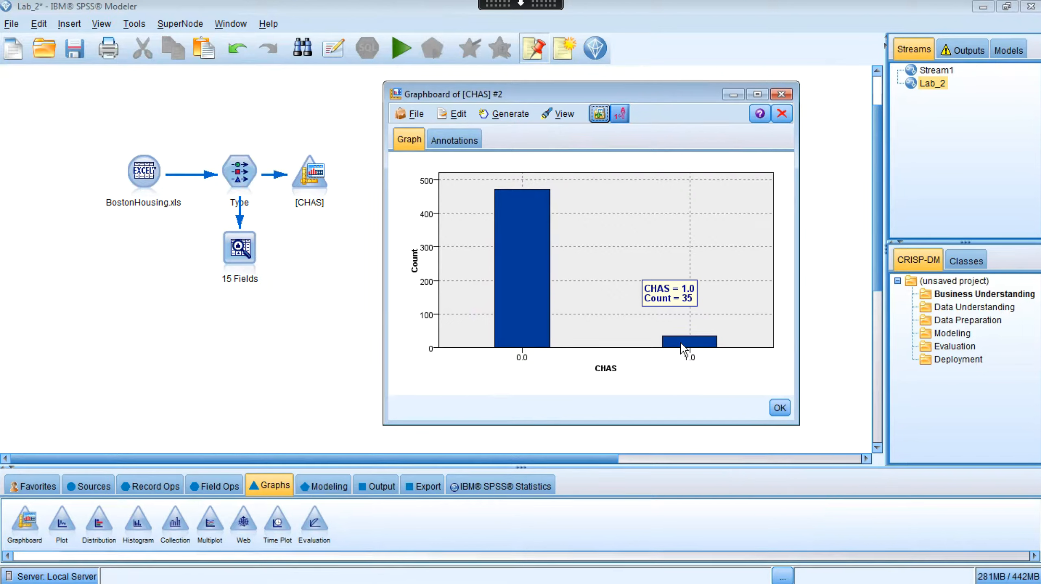
mouse_move(522, 257)
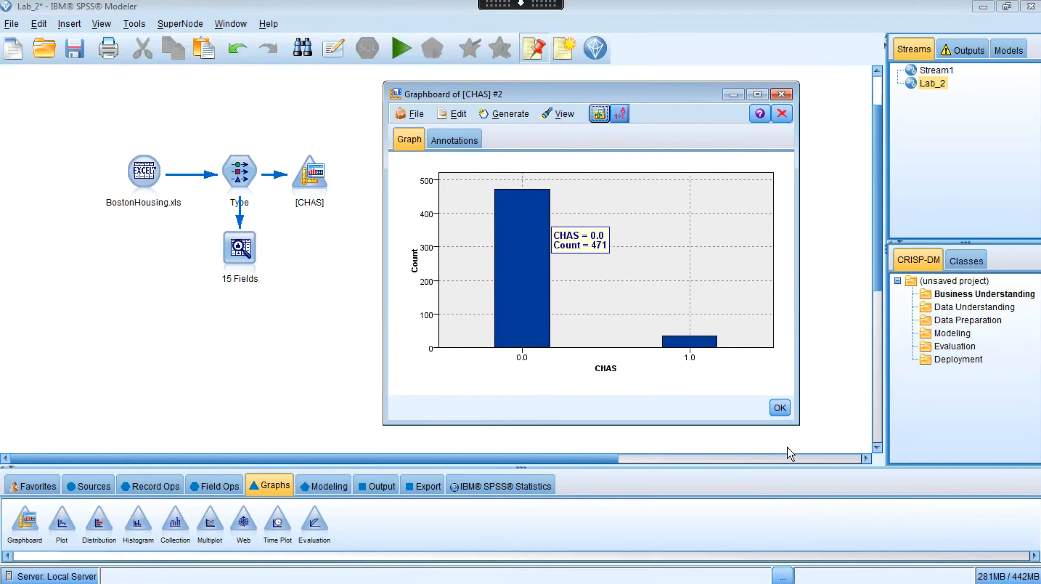
click(779, 409)
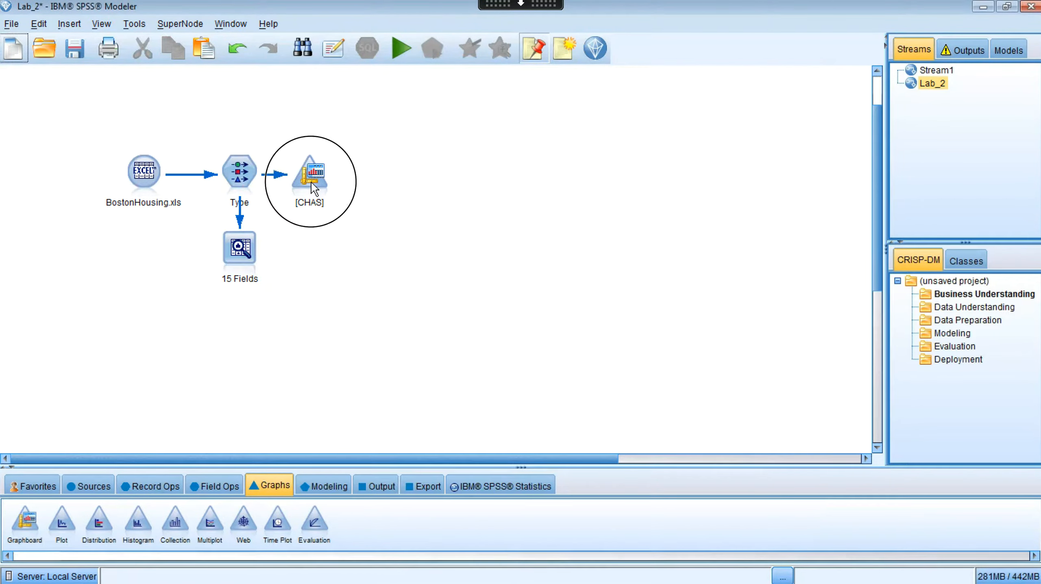
Reopen the CHAS Graphboard node and change its detailed visualization type to Bar.
double_click(311, 182)
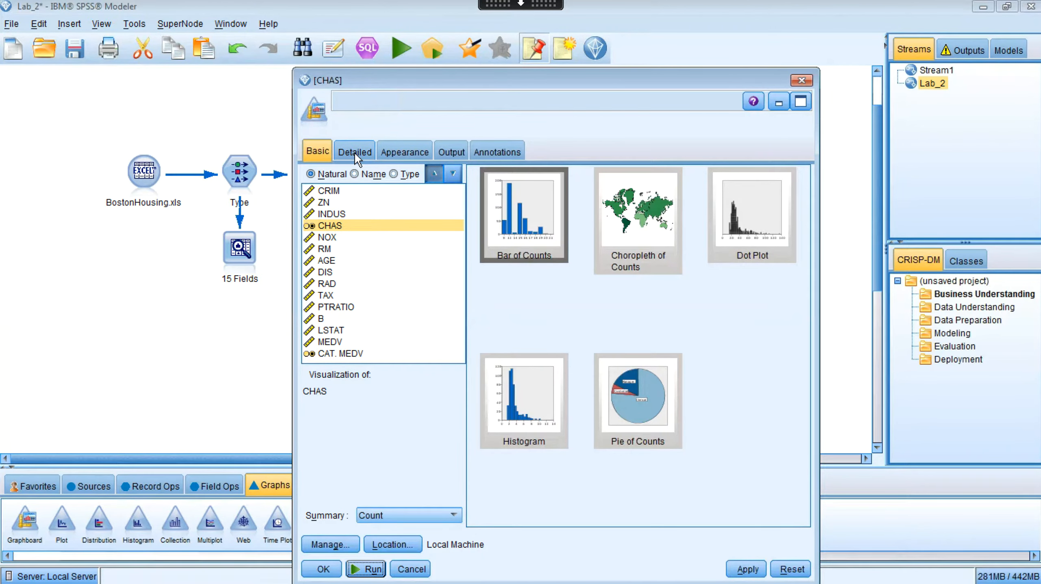
click(490, 223)
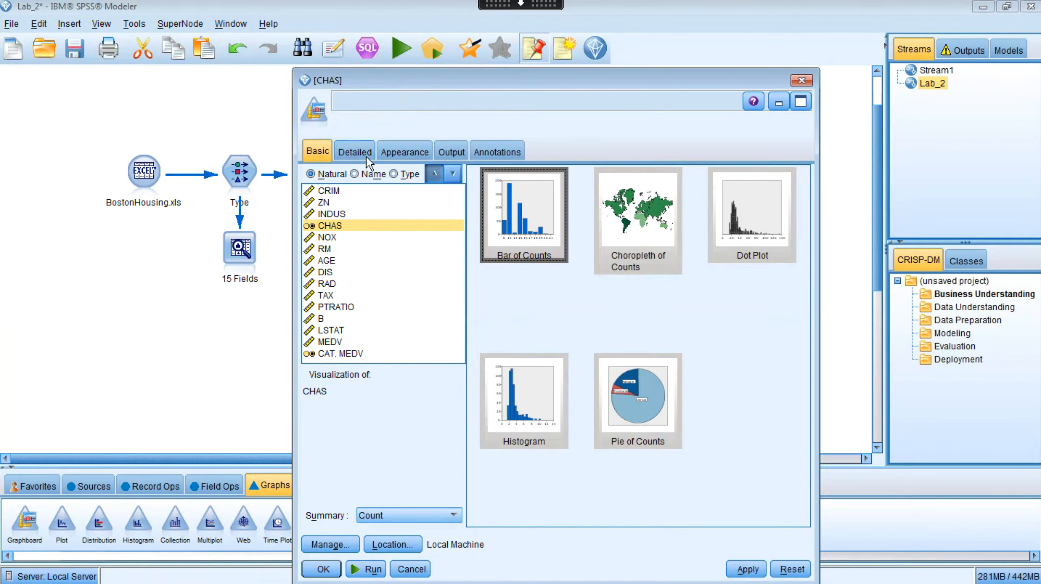
click(351, 151)
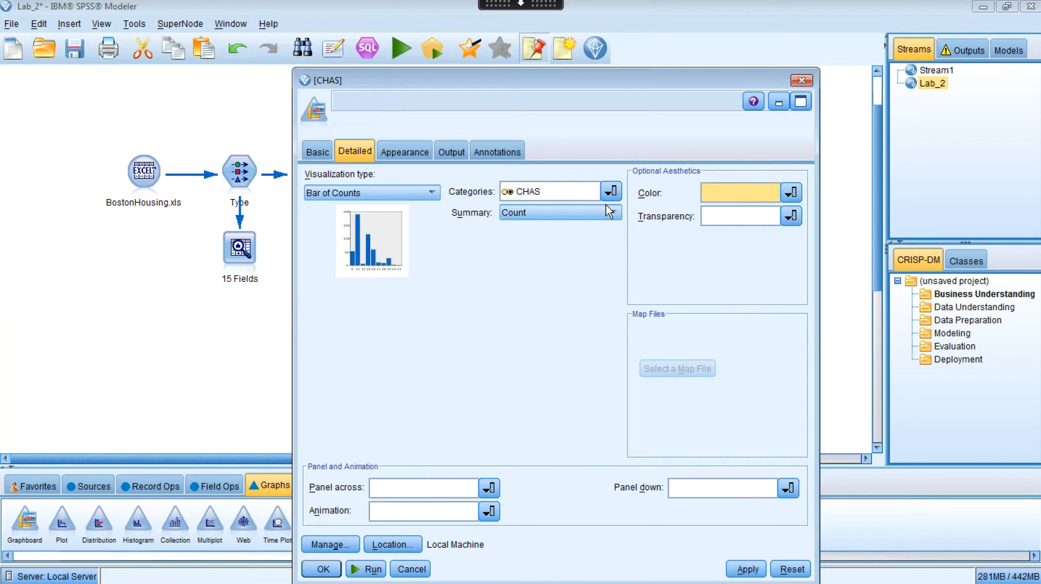
click(407, 194)
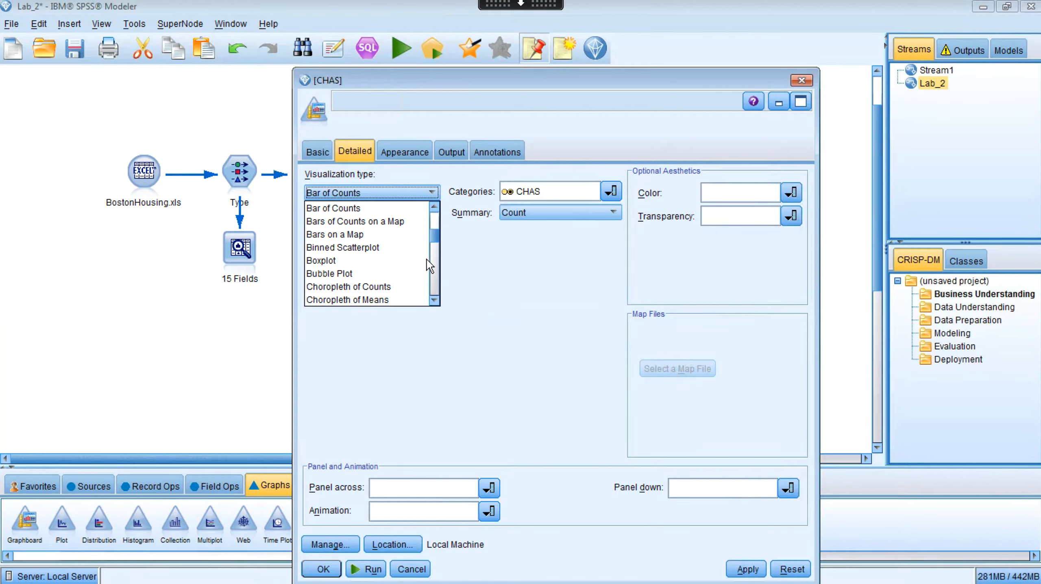
scroll(435, 252, down, 1)
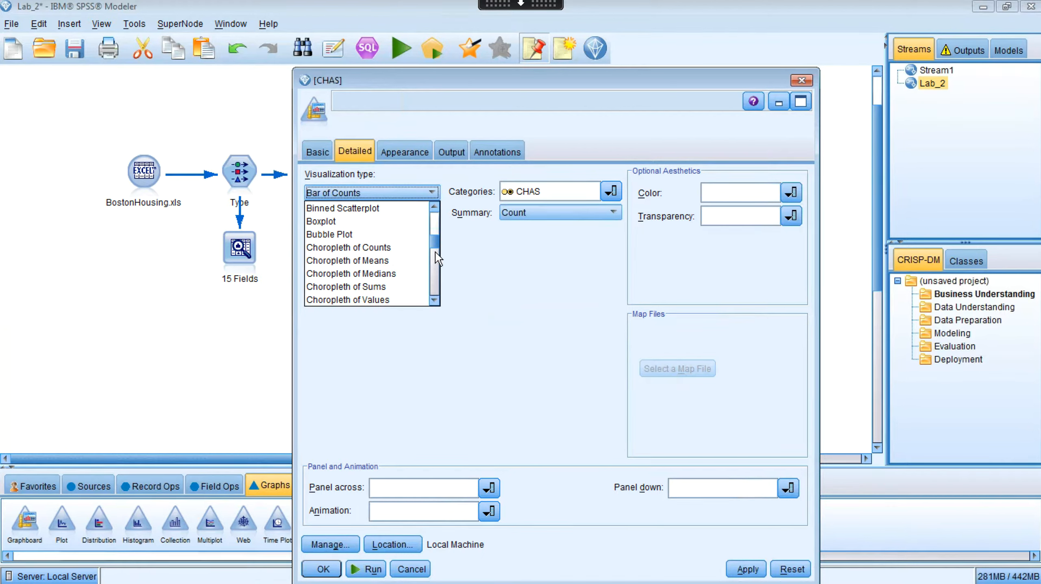
click(434, 207)
click(435, 207)
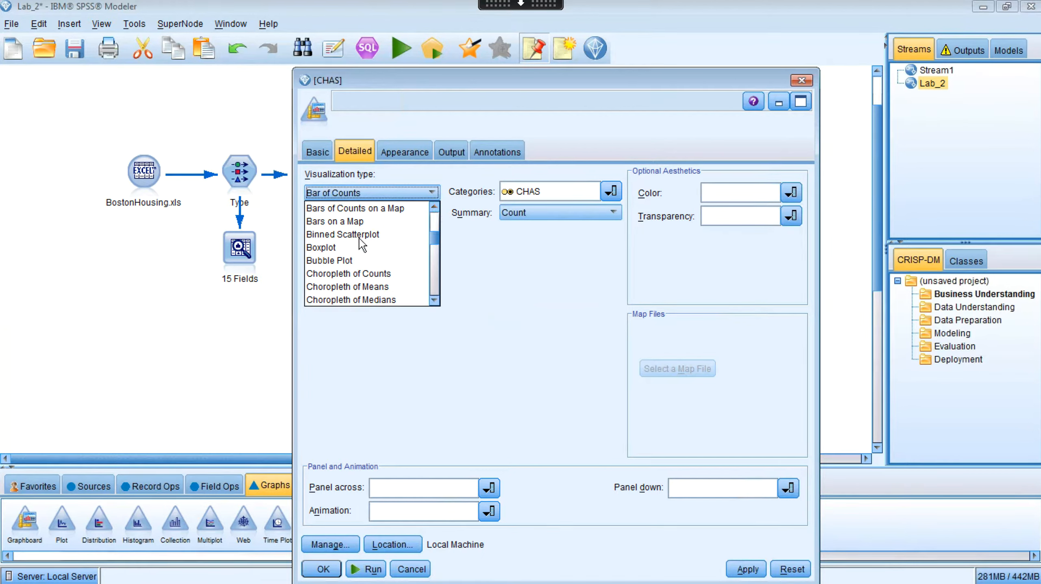
click(434, 207)
click(434, 207)
click(434, 207)
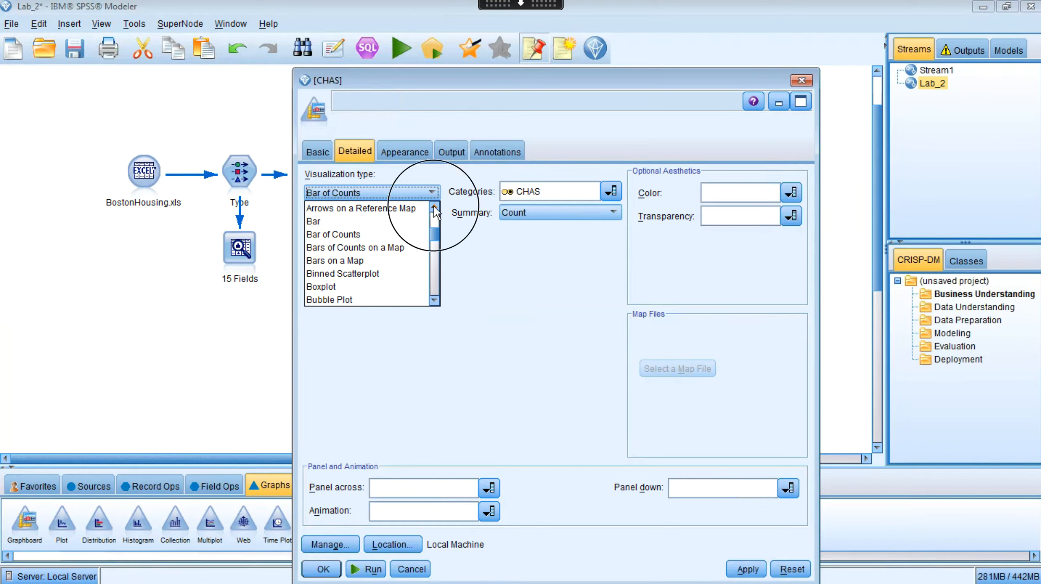
click(321, 224)
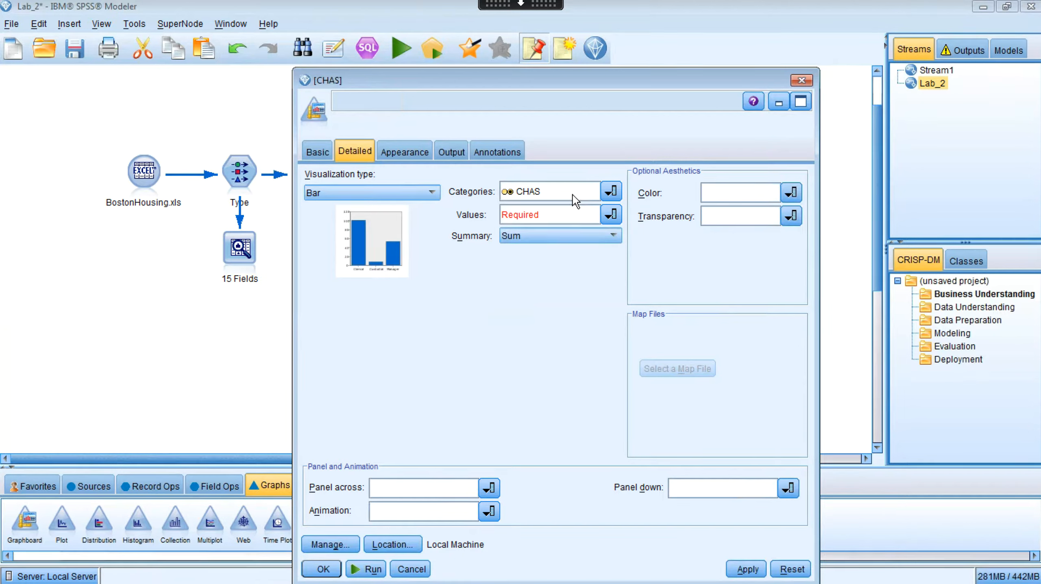
Set MEDV as the values field of the CHAS bar chart and run the graph.
click(610, 215)
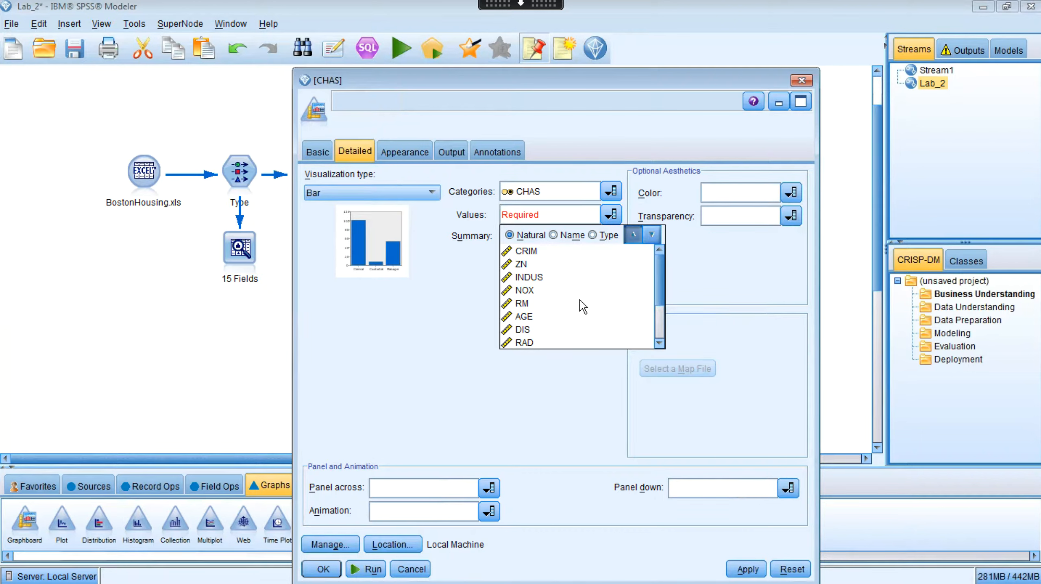
scroll(582, 307, down, 2)
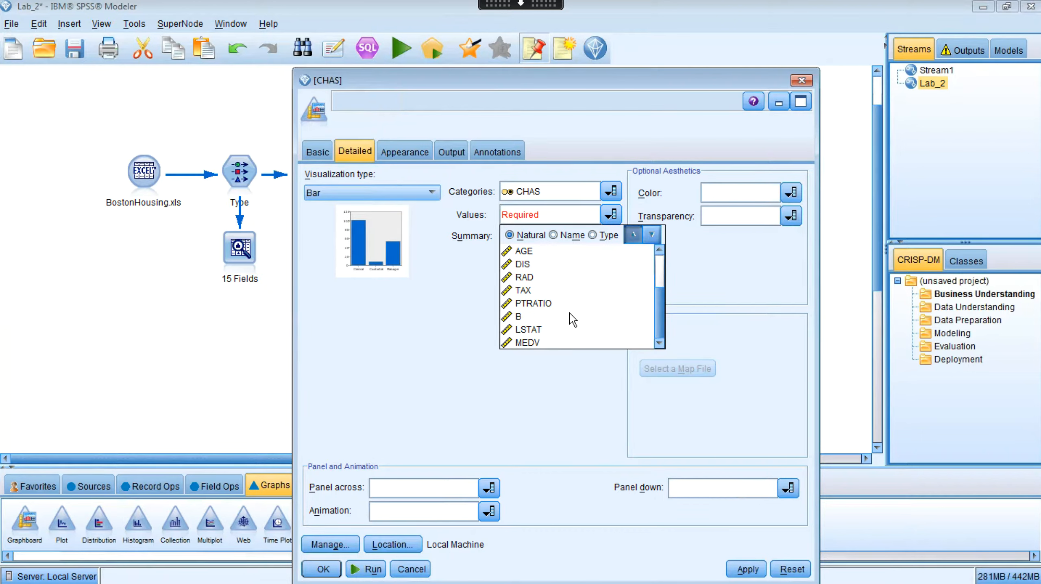
click(532, 342)
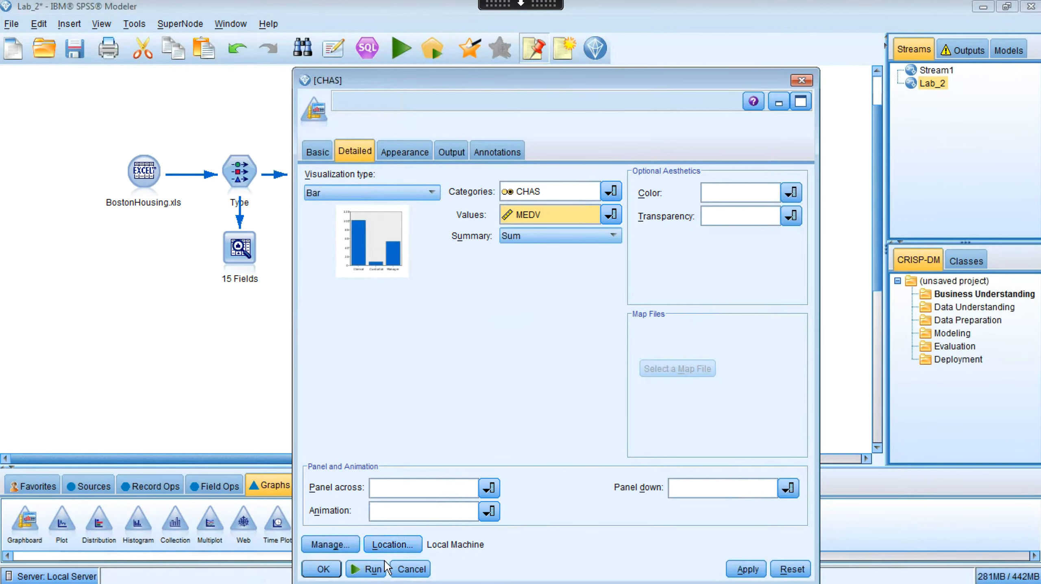
click(370, 568)
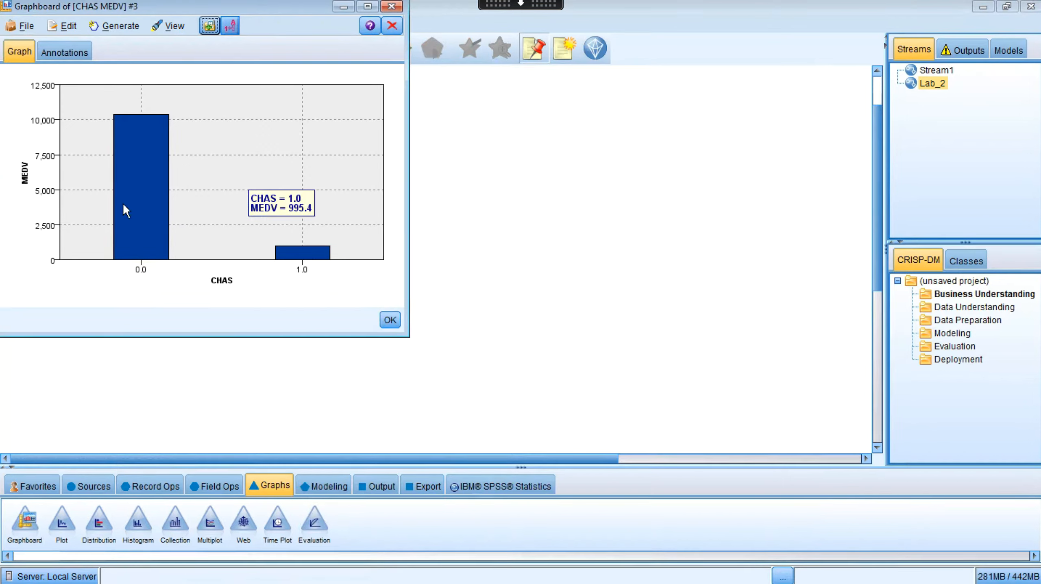
Inspect the MEDV sum for both CHAS categories in the bar chart, and close the graph.
mouse_move(120, 221)
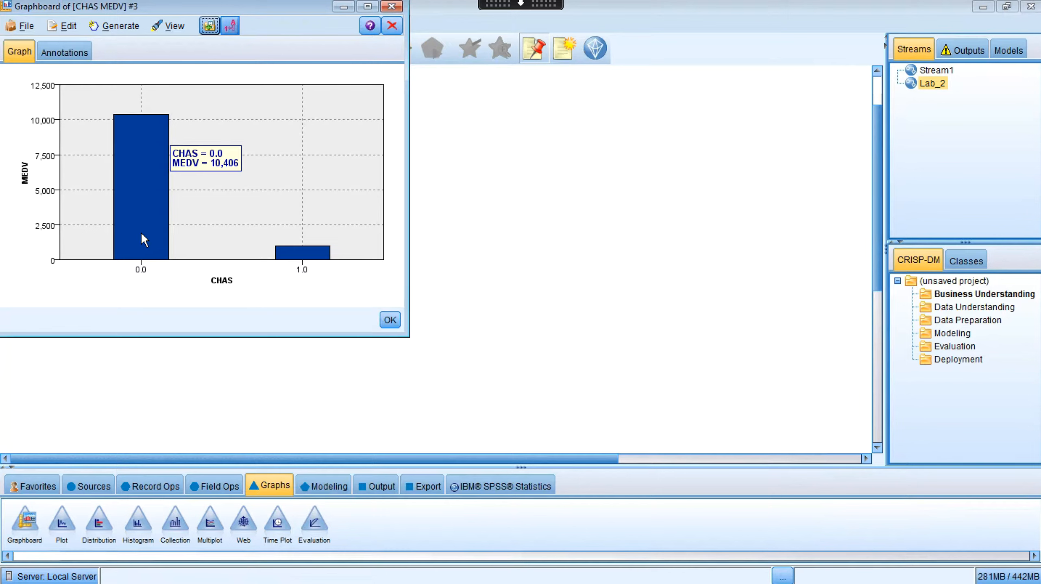
mouse_move(303, 256)
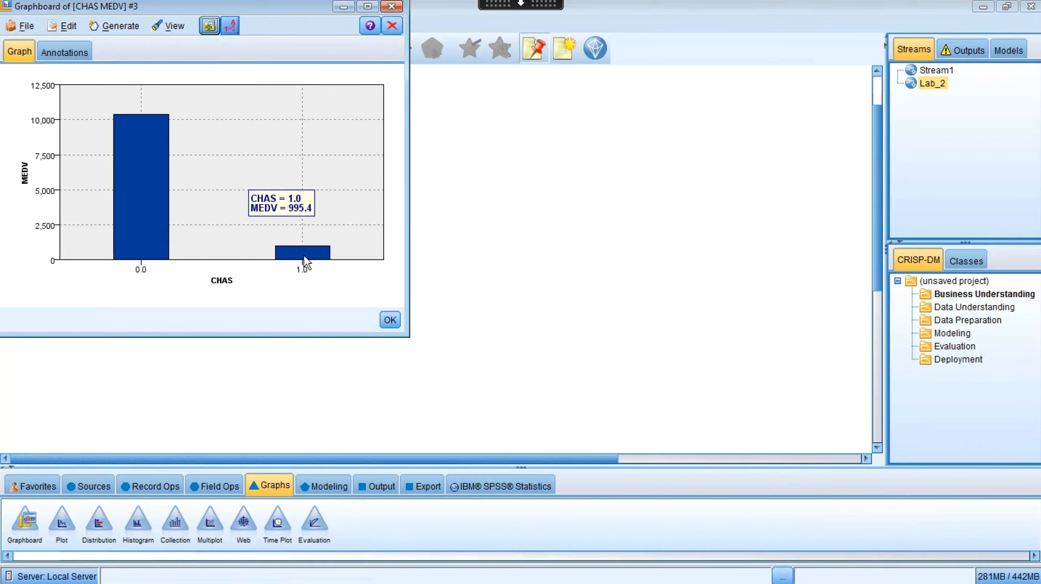
click(389, 320)
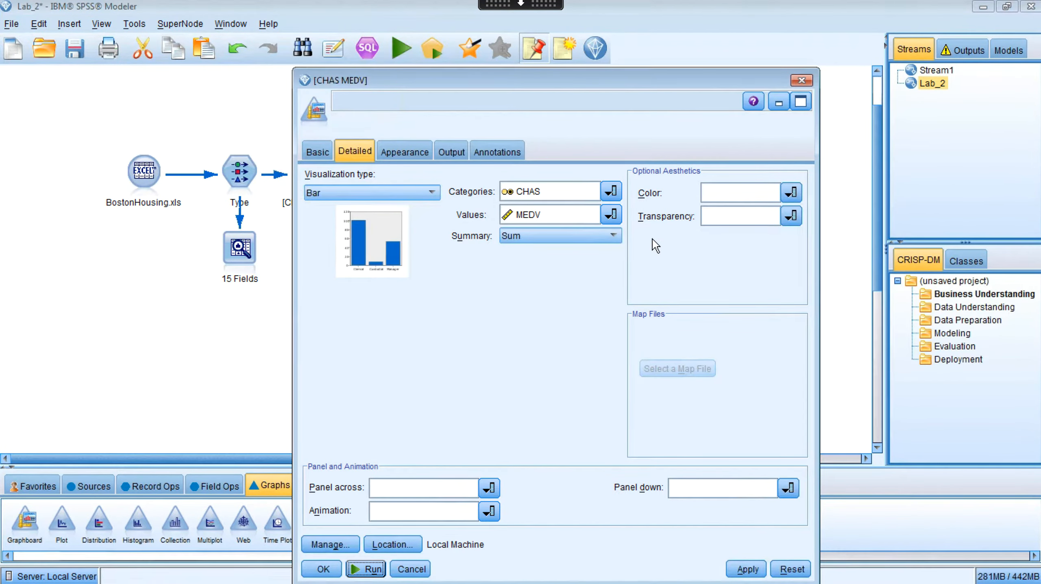
Assign CAT. MEDV as the color field of the Bar visualization.
click(792, 192)
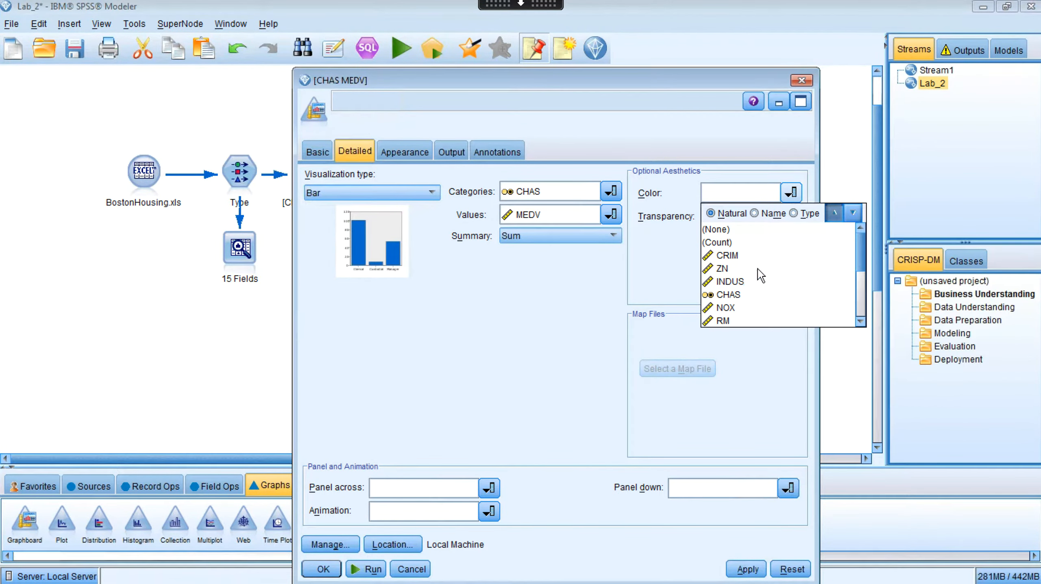
scroll(751, 274, down, 3)
click(745, 320)
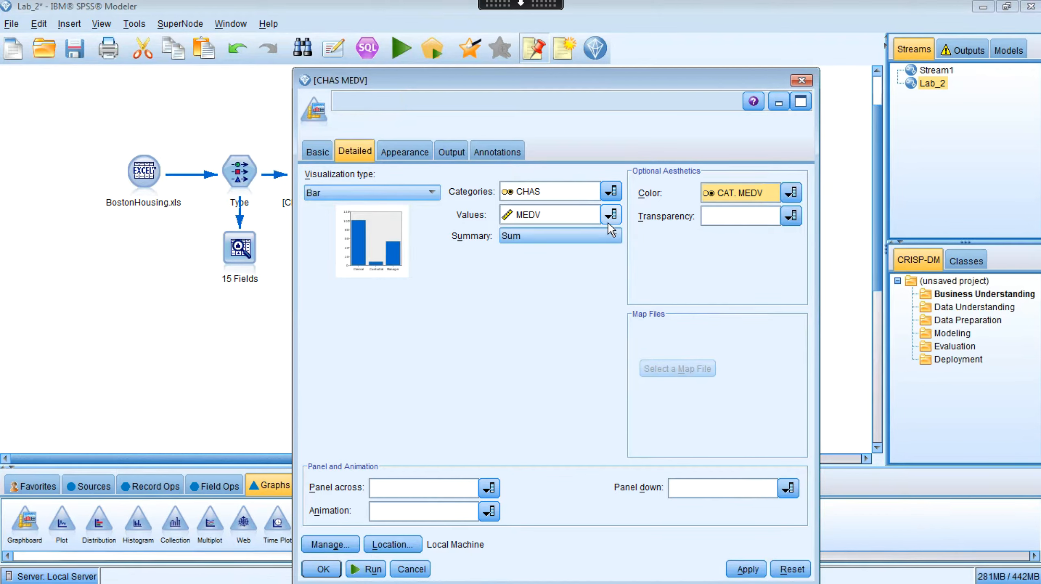
Change the Graphboard node's visualization type to Bar of Counts.
click(431, 193)
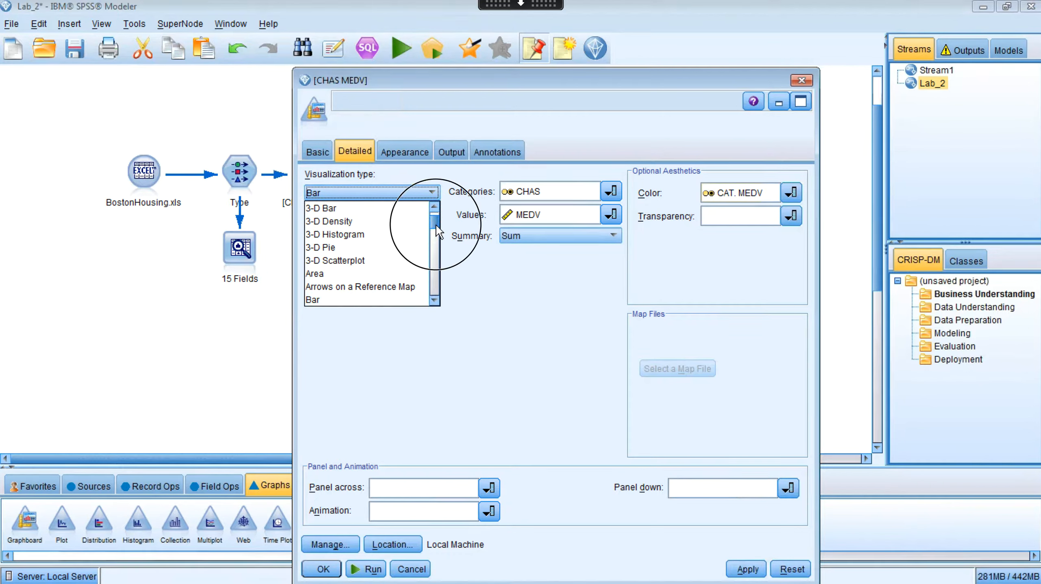
drag(436, 225, 437, 215)
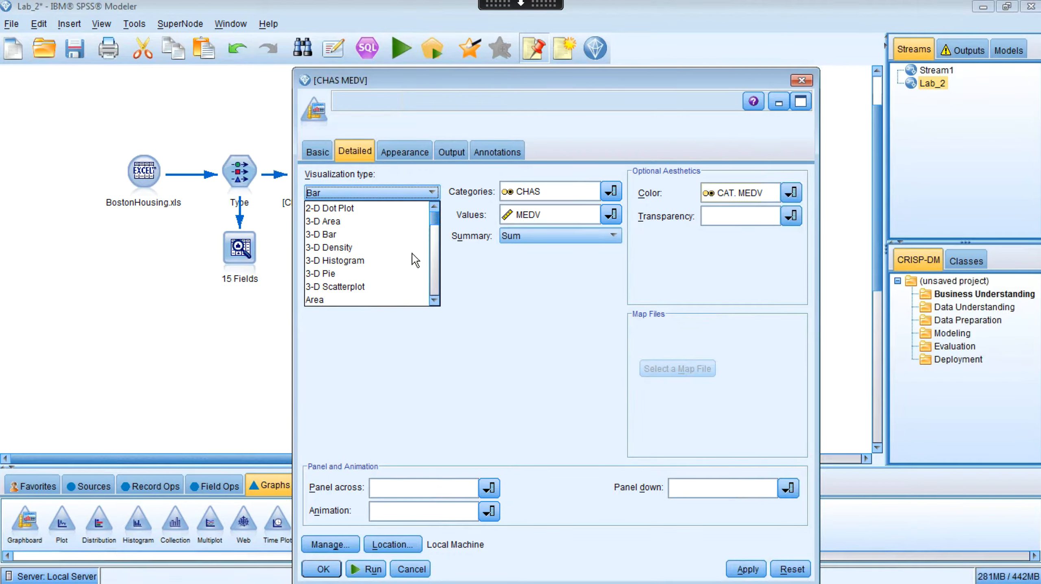
click(433, 301)
click(434, 302)
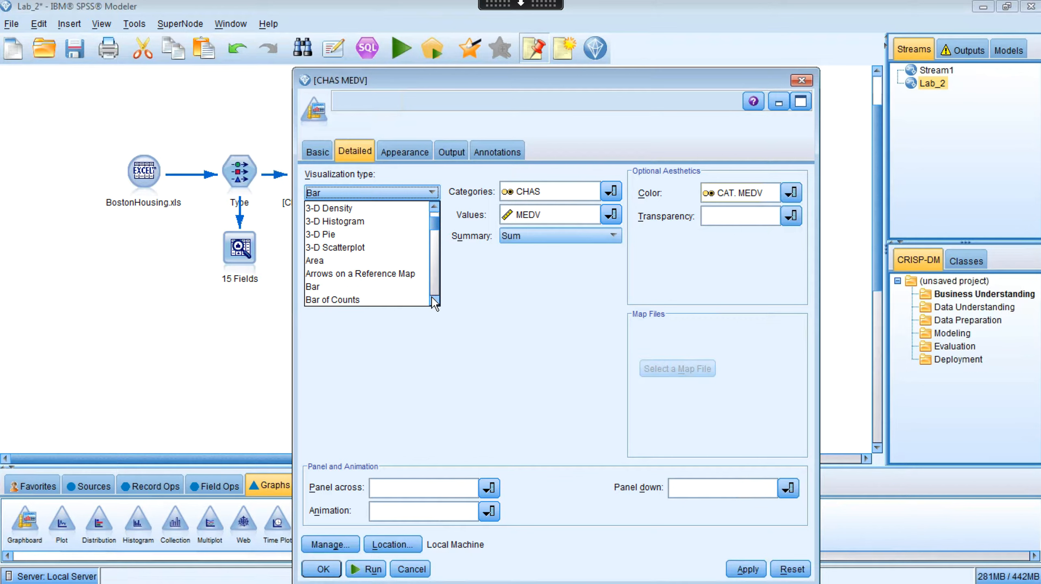
click(434, 302)
click(434, 303)
click(352, 275)
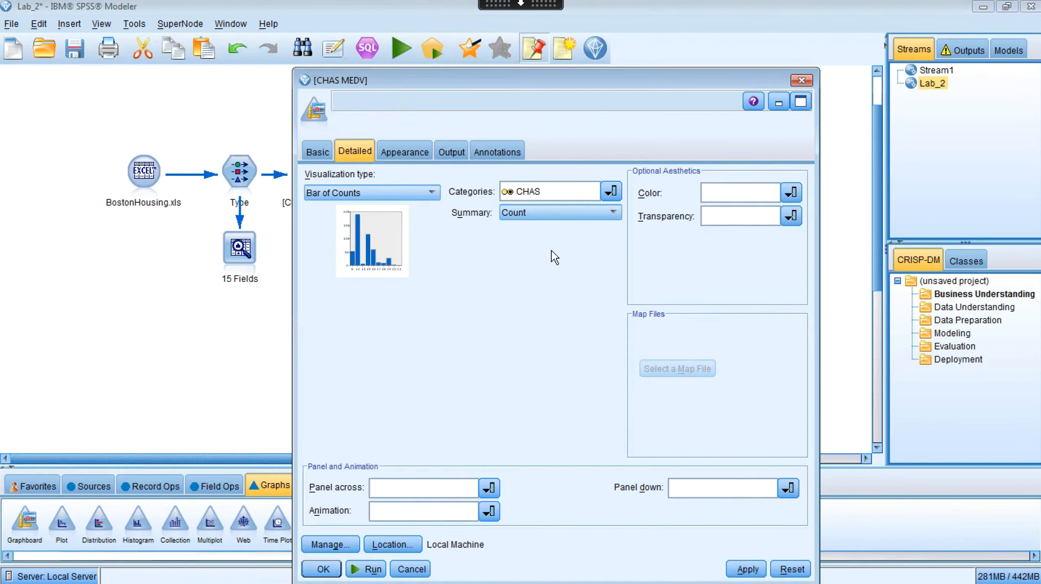
Color the CHAS Bar of Counts by CAT. MEDV and run the graph.
click(782, 193)
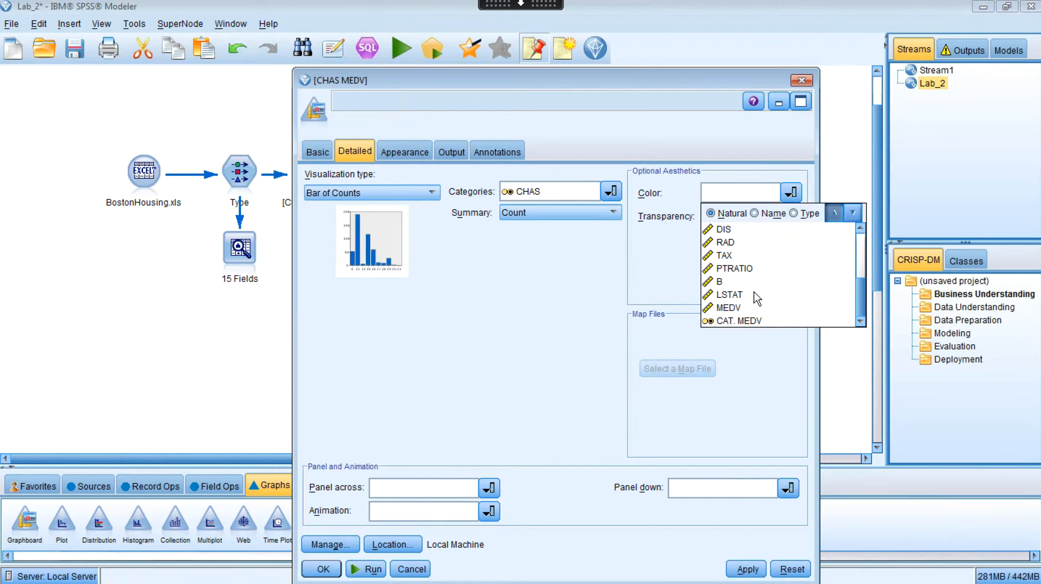
click(738, 318)
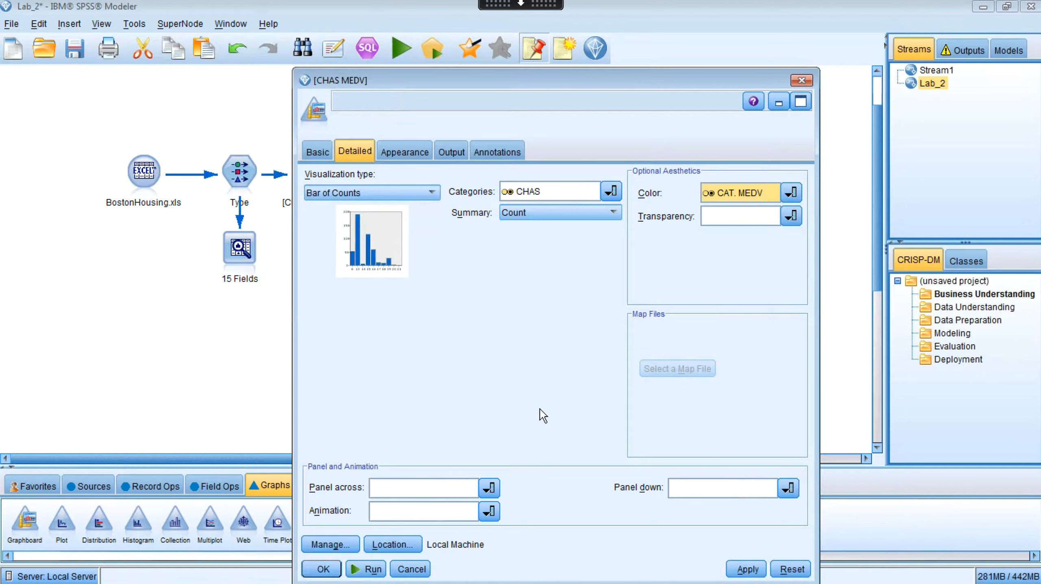
click(366, 569)
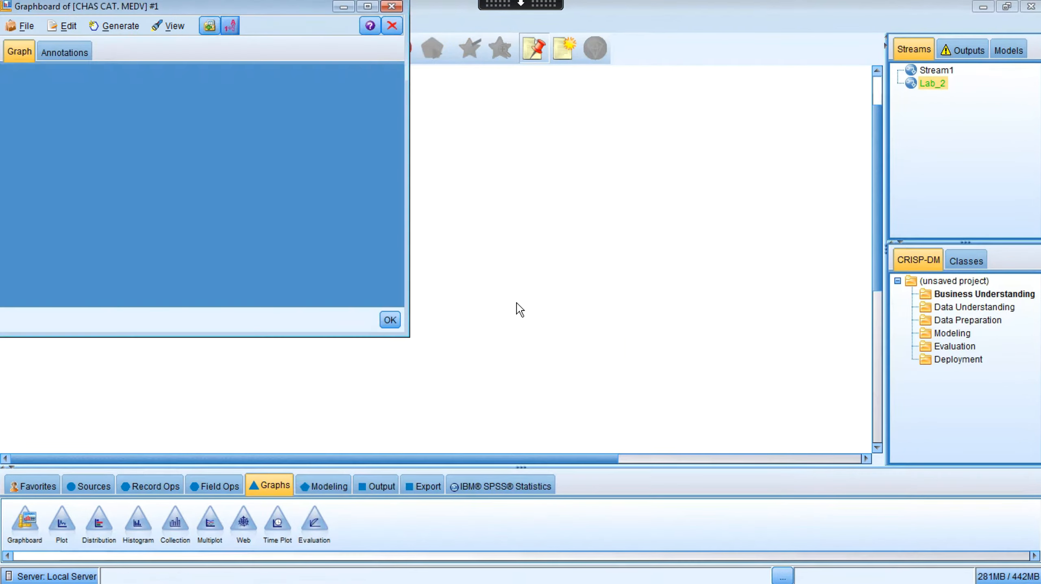
Inspect the counts of each CAT. MEDV segment in both CHAS bars, and close the graph.
drag(278, 14, 679, 87)
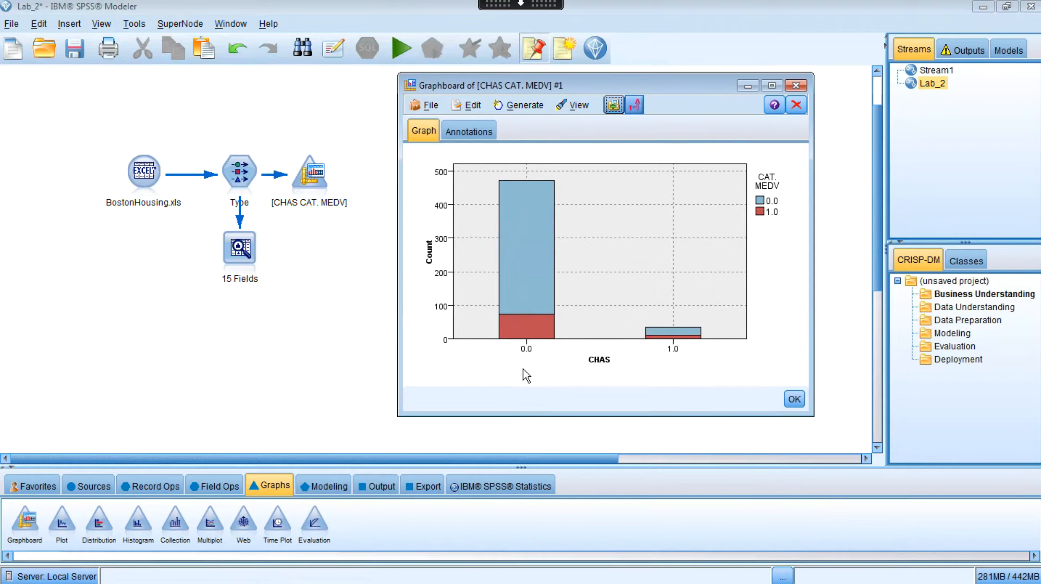
mouse_move(532, 253)
mouse_move(682, 340)
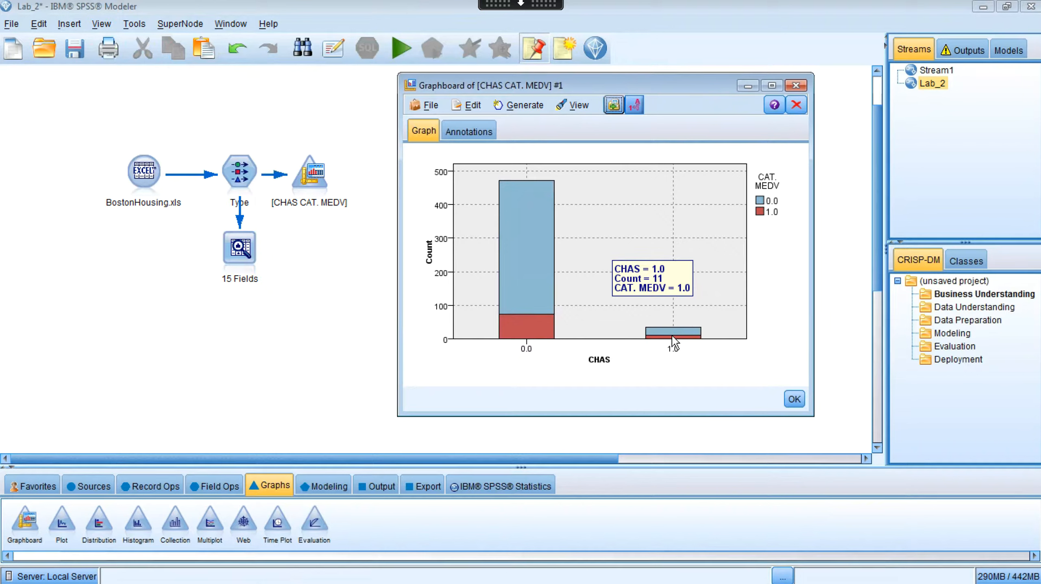
mouse_move(533, 290)
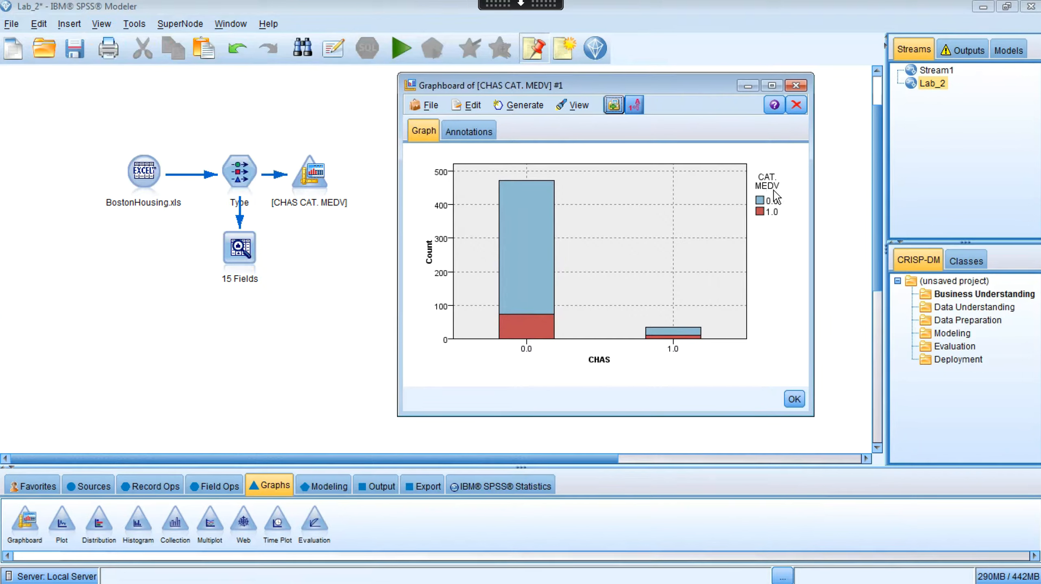
mouse_move(518, 197)
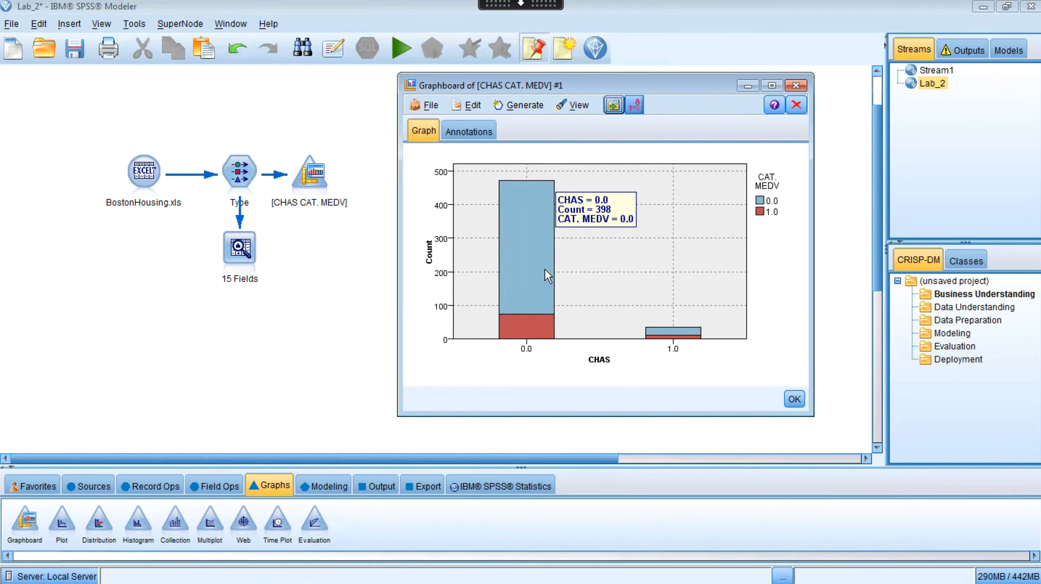
mouse_move(528, 323)
click(793, 399)
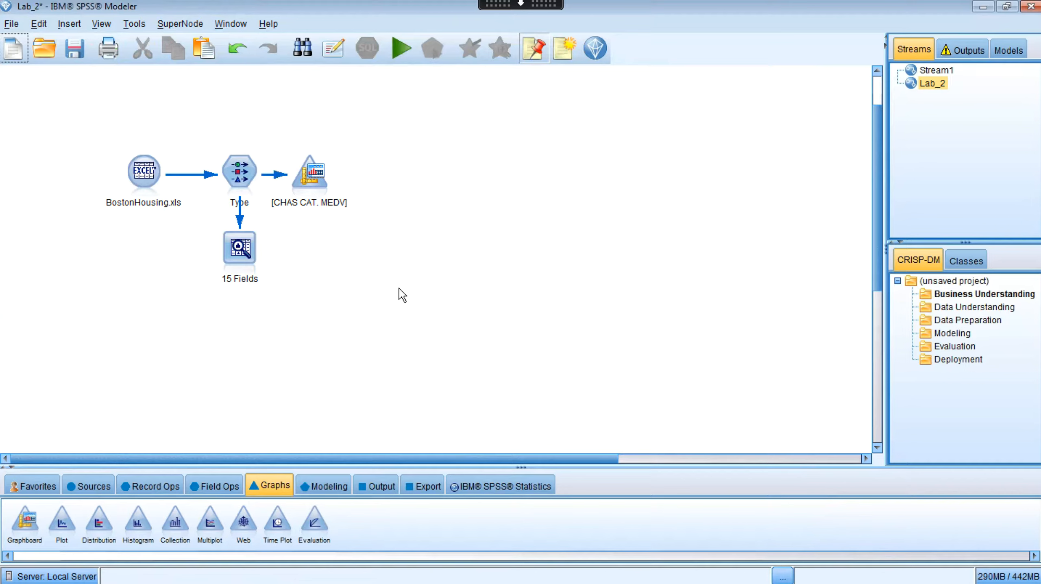
Move the CHAS graph node above the Type node's row and add a second Graphboard node connected to Type.
drag(323, 154, 338, 107)
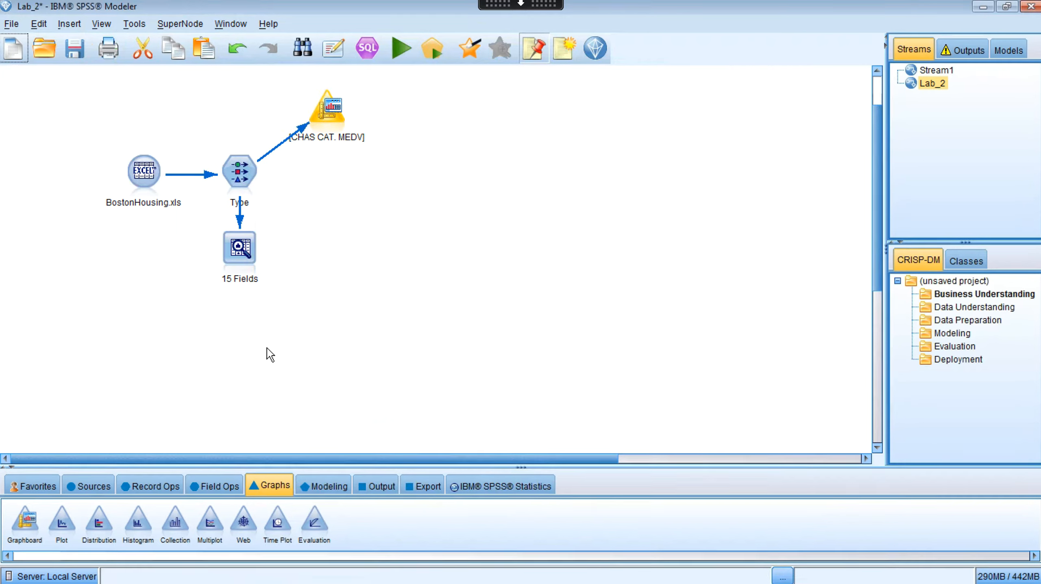
click(245, 172)
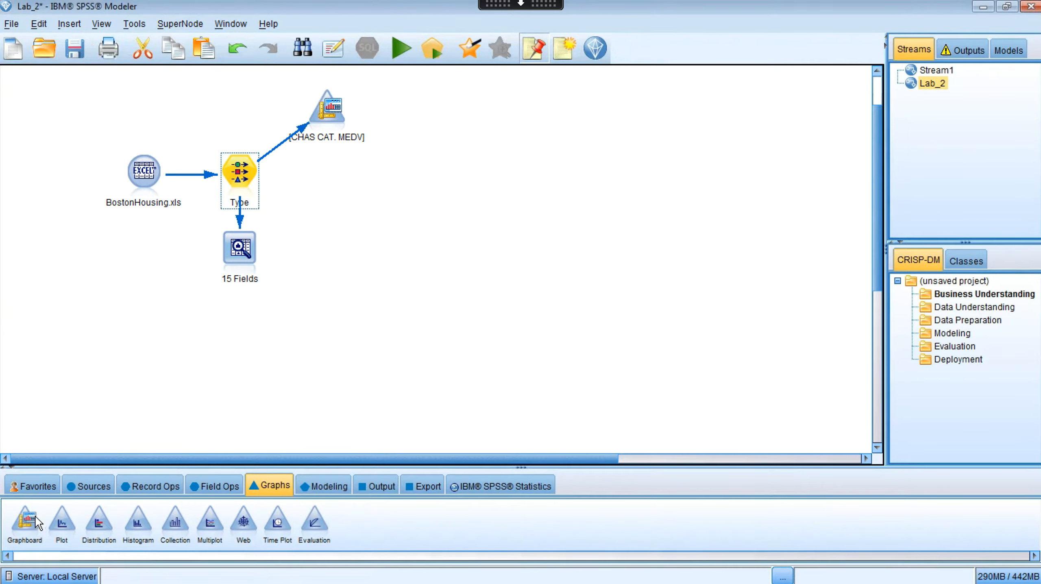
double_click(24, 523)
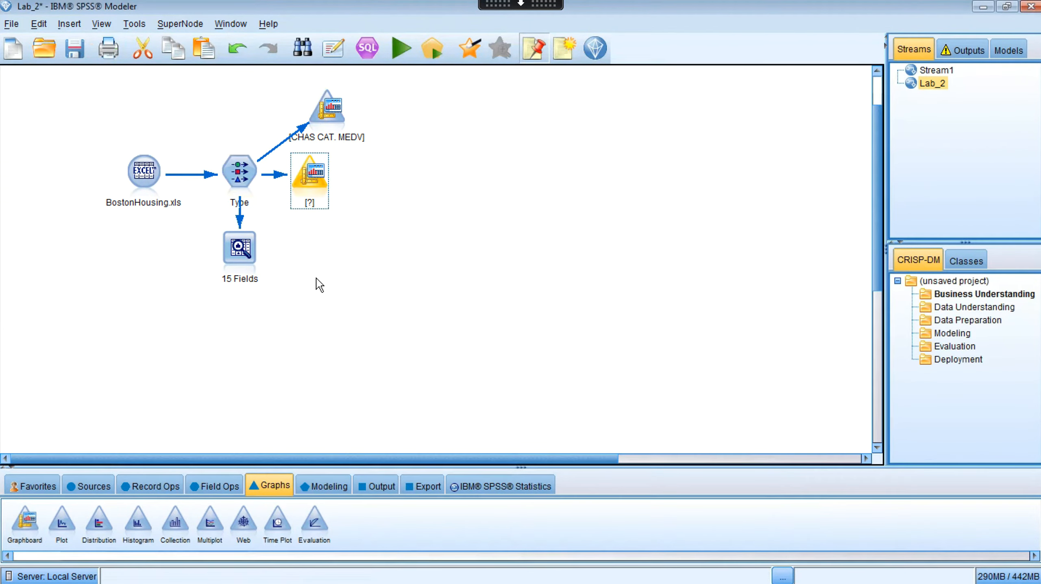
drag(318, 181, 343, 200)
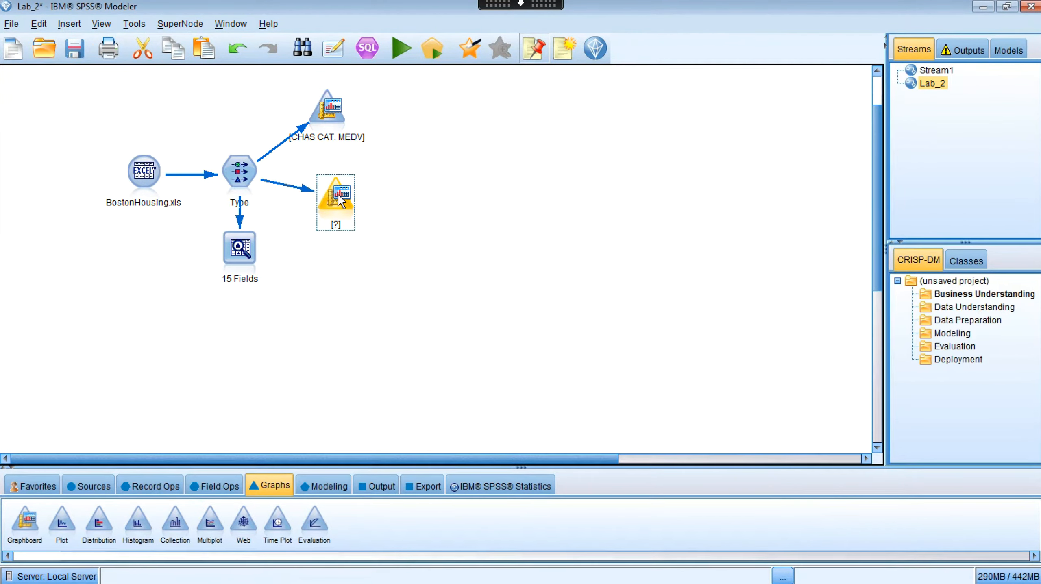
Set up the new Graphboard node as a Scatterplot of MEDV and RM, run it, and view the graph enlarged before closing it.
double_click(343, 200)
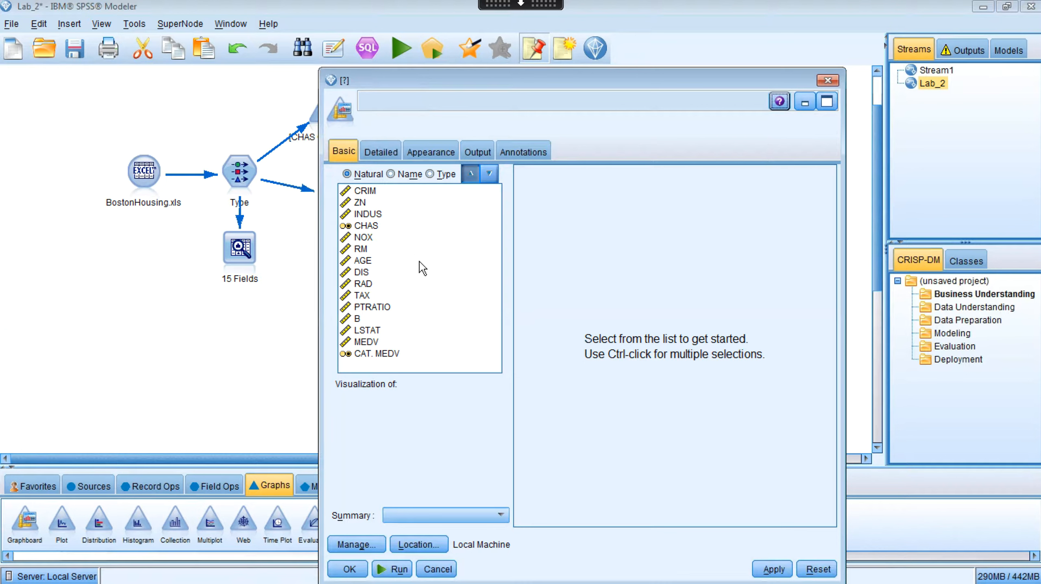
click(389, 339)
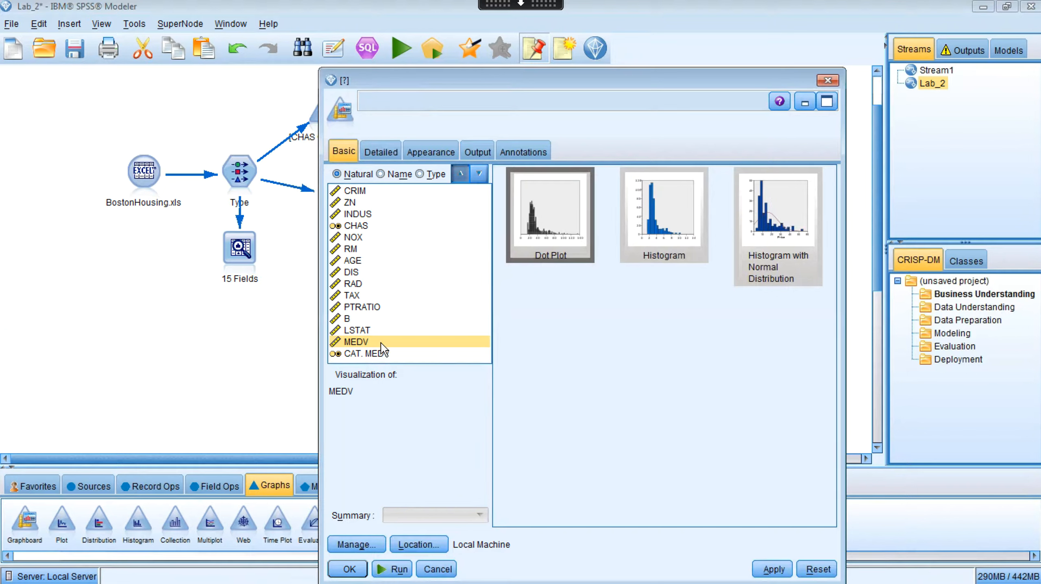
ctrl+click(351, 249)
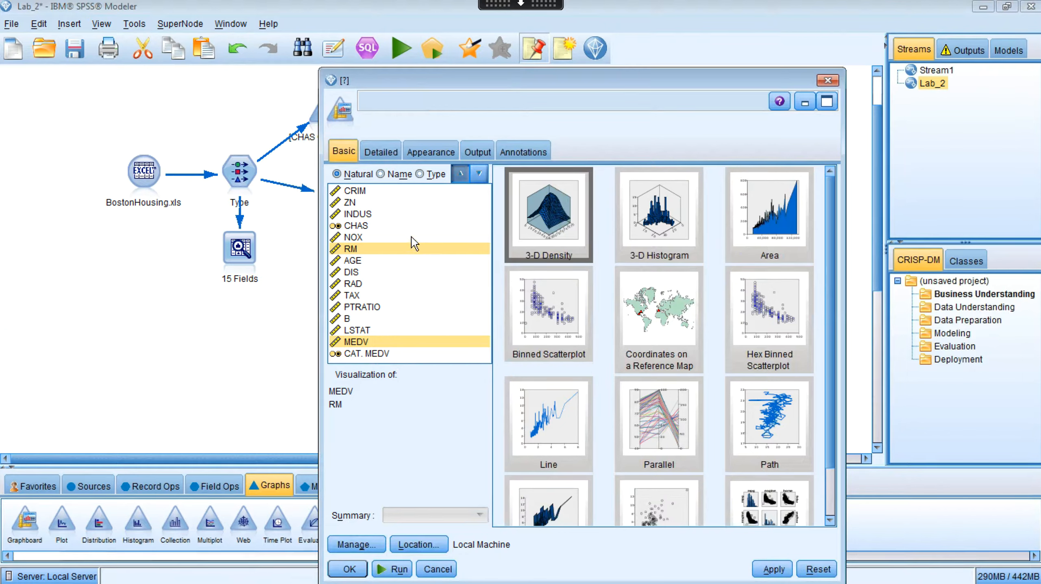
scroll(664, 428, down, 1)
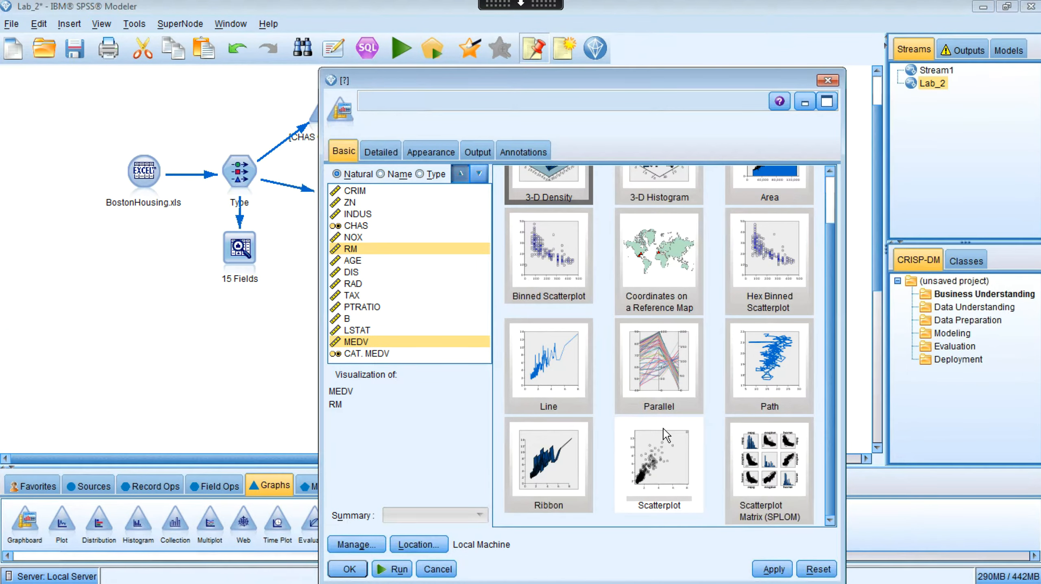
click(664, 462)
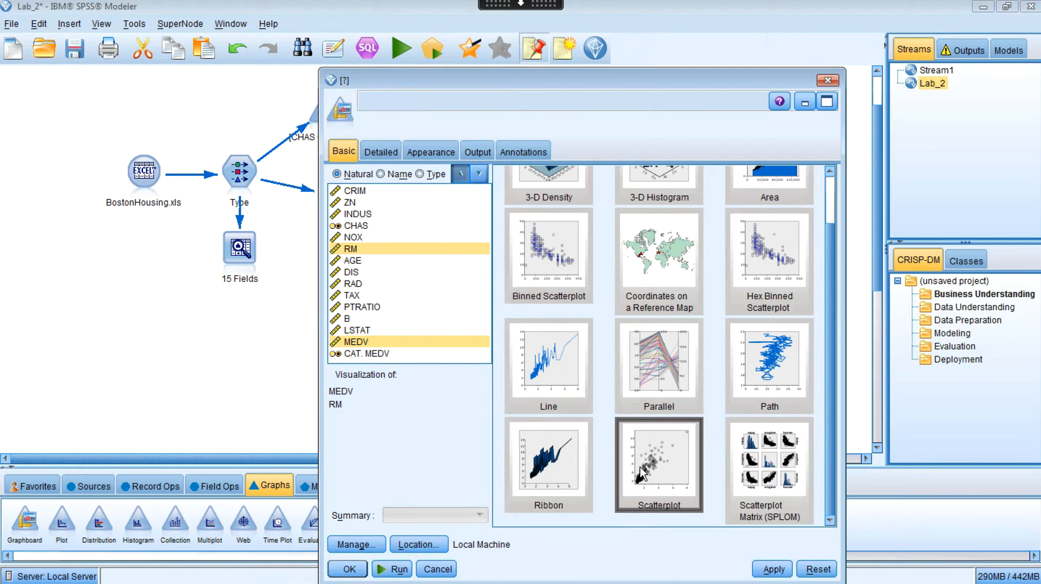
click(392, 569)
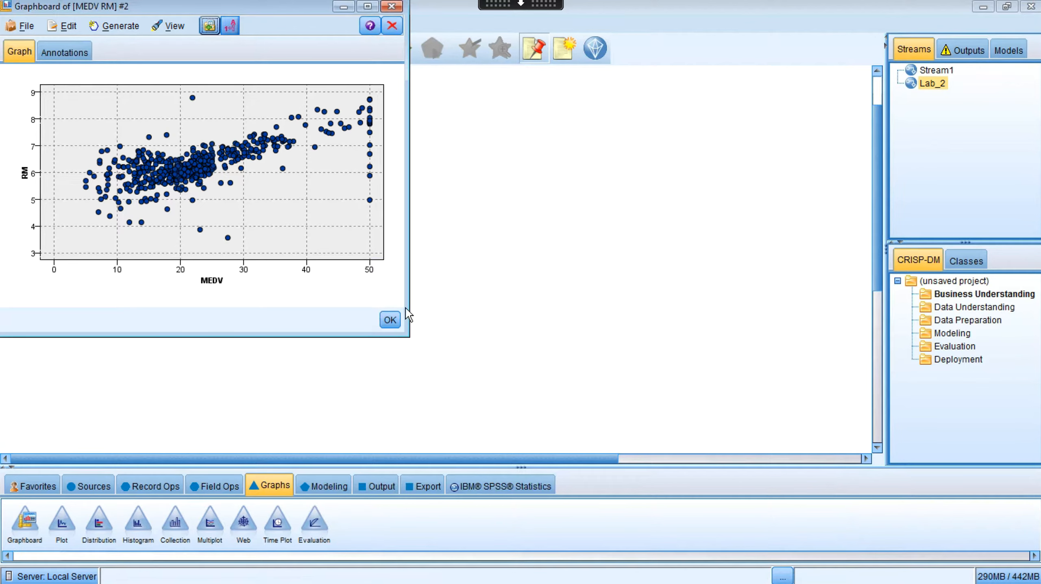
click(367, 6)
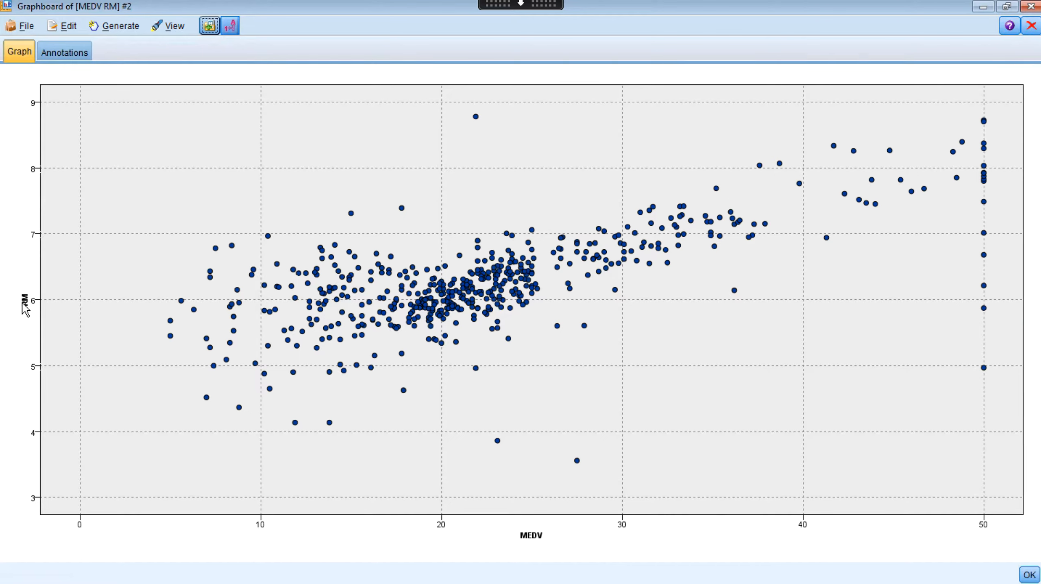
click(1031, 25)
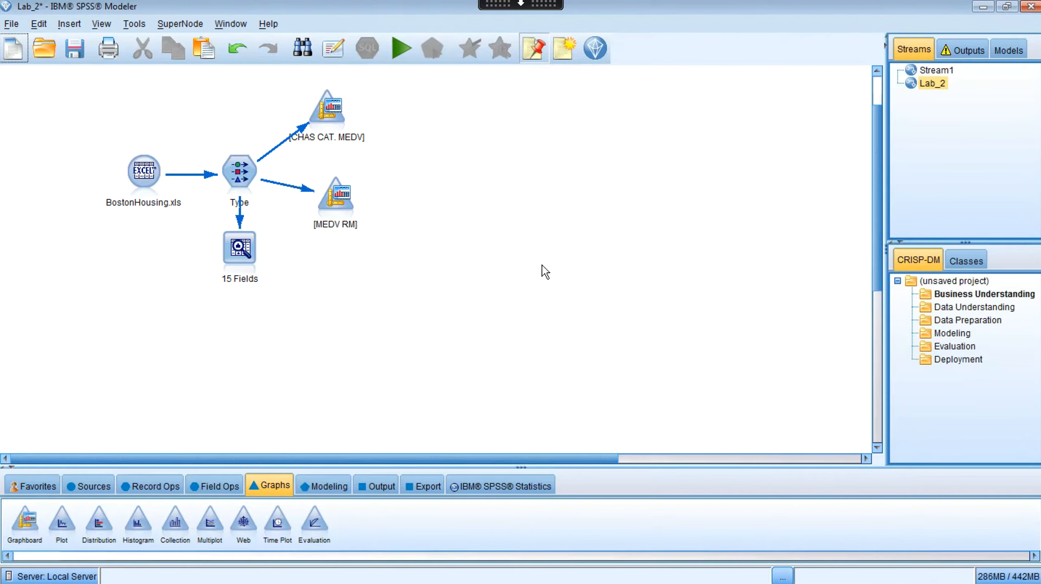
Set RM as the X field of the scatterplot in the node's detailed settings.
double_click(338, 210)
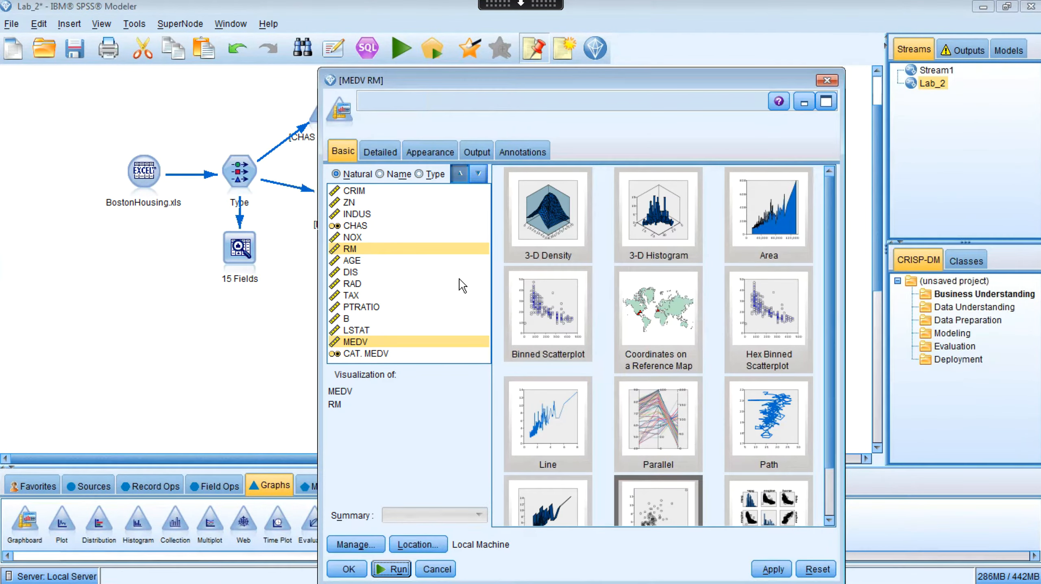
click(382, 151)
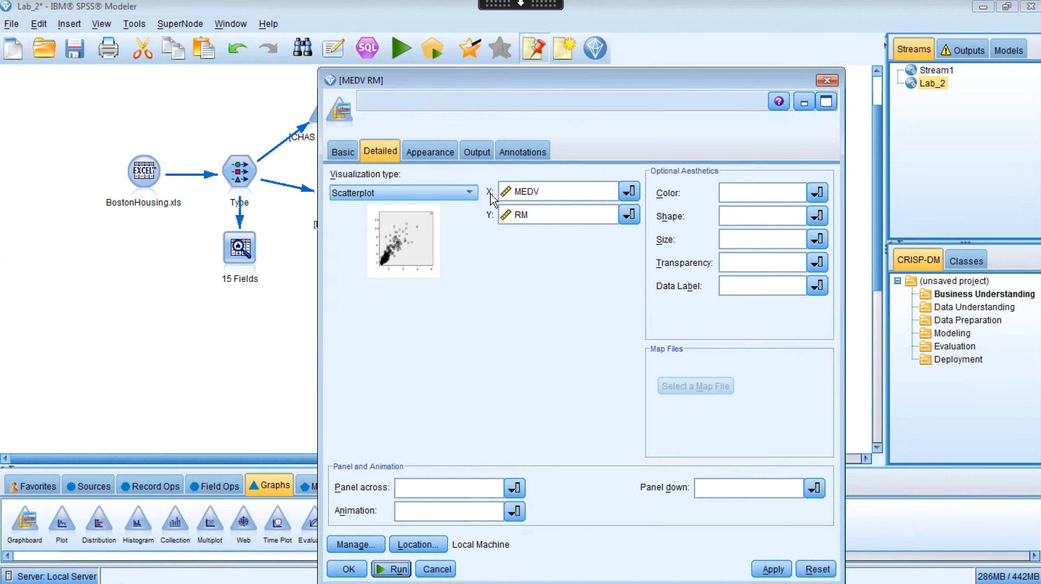
click(555, 196)
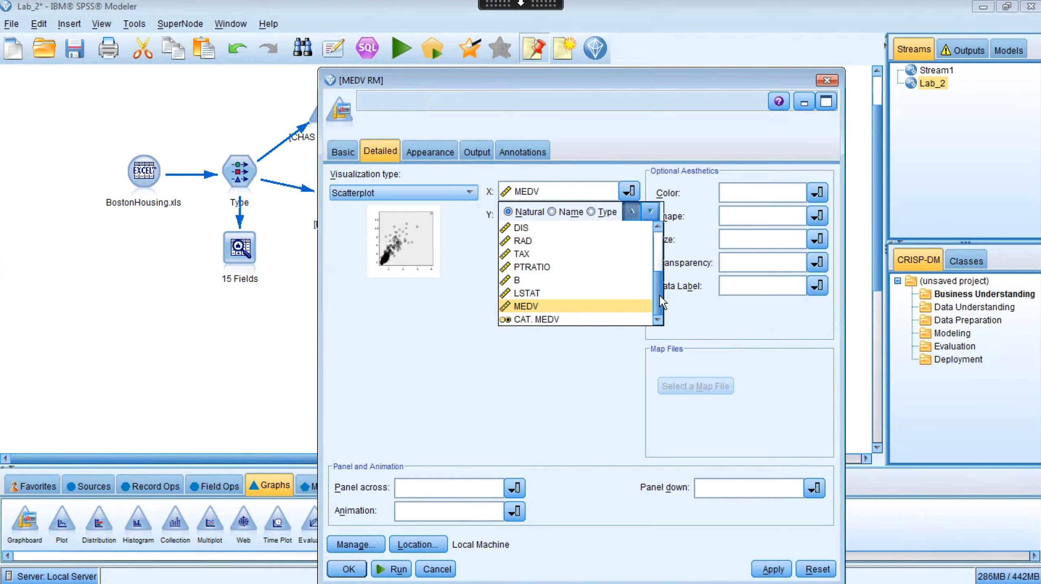
drag(659, 295, 665, 252)
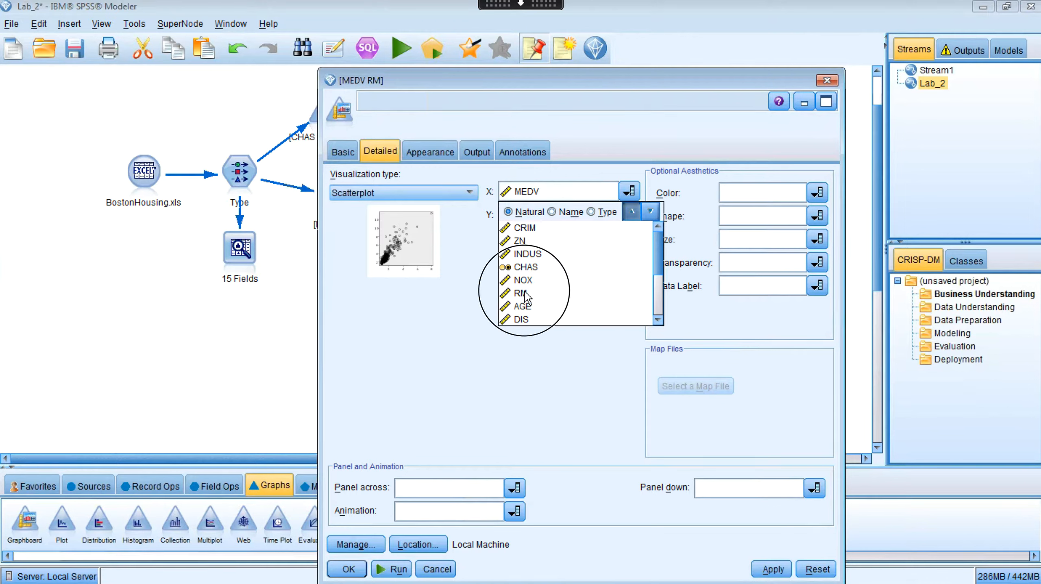
click(549, 291)
Set MEDV as the scatterplot's Y field, run the graph, and view it enlarged before closing it.
click(628, 215)
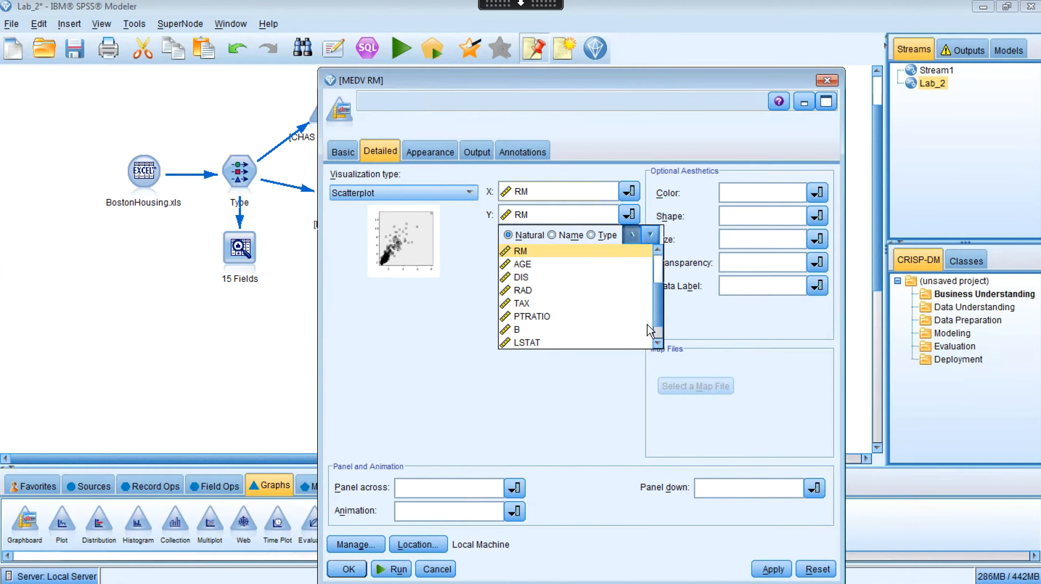
click(659, 319)
click(532, 330)
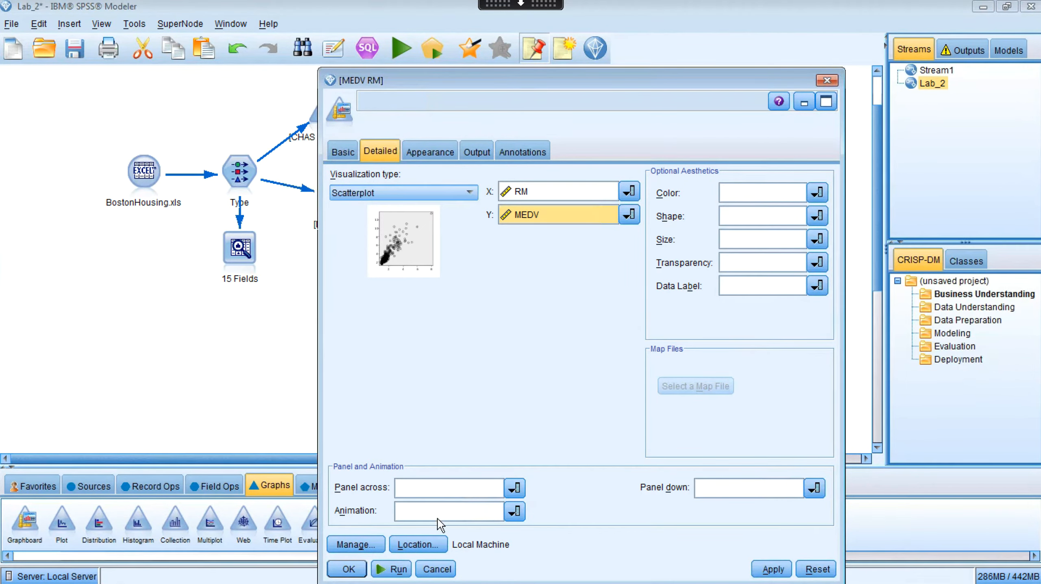
click(392, 569)
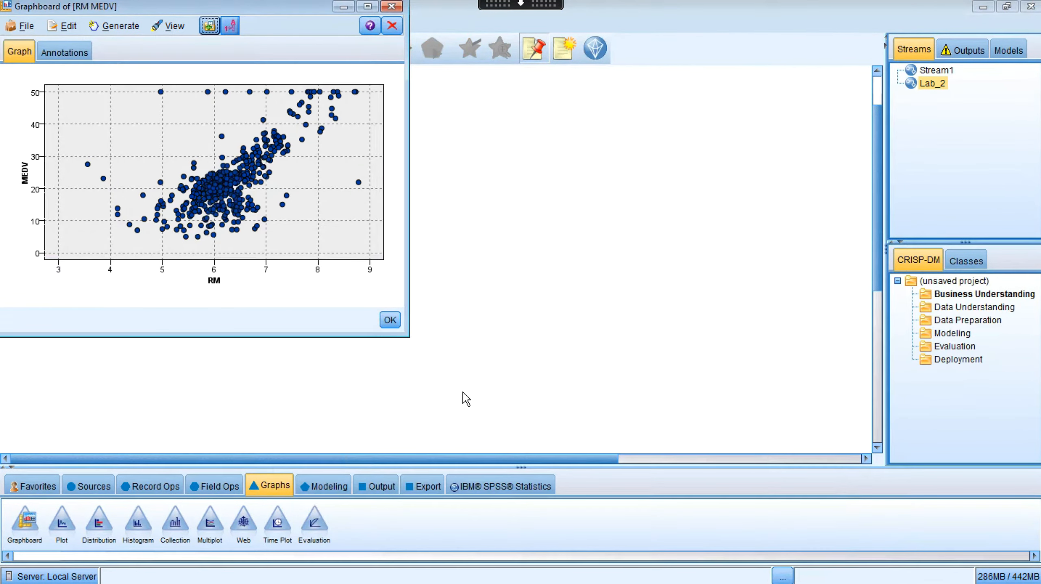
click(368, 7)
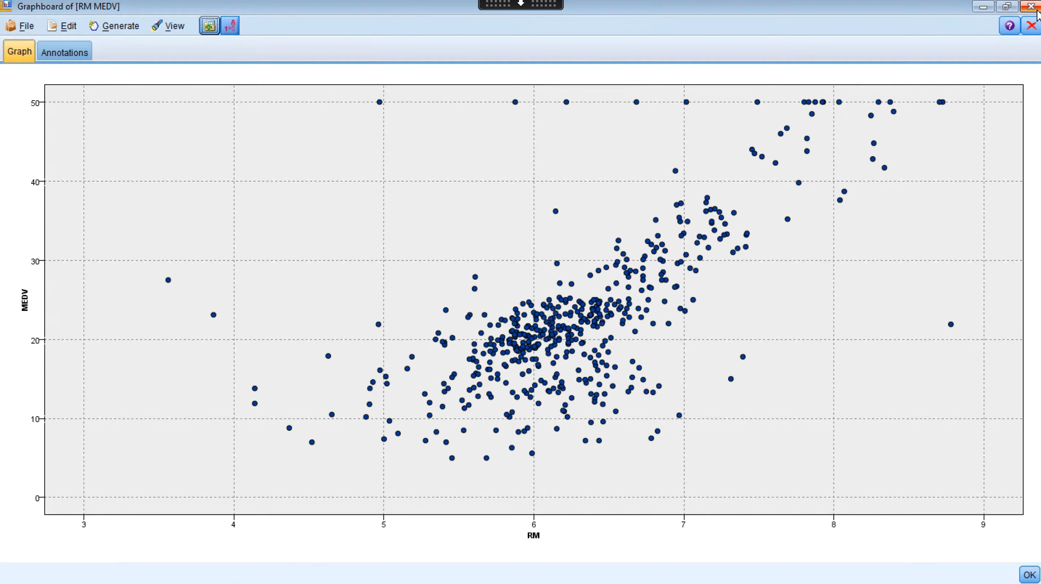
click(1028, 576)
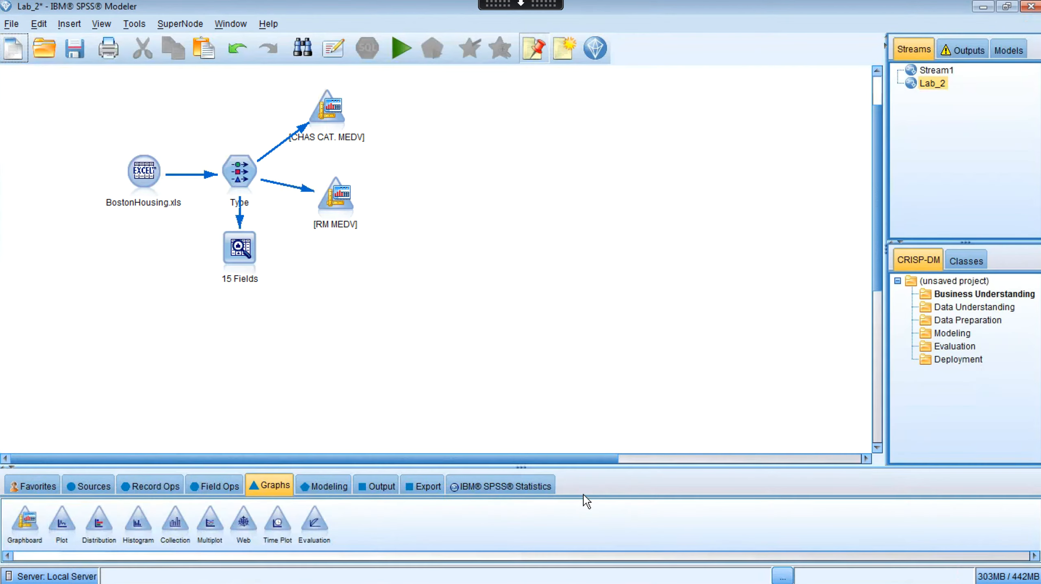
Color the RM and MEDV scatterplot by CRIM and run the graph.
double_click(345, 208)
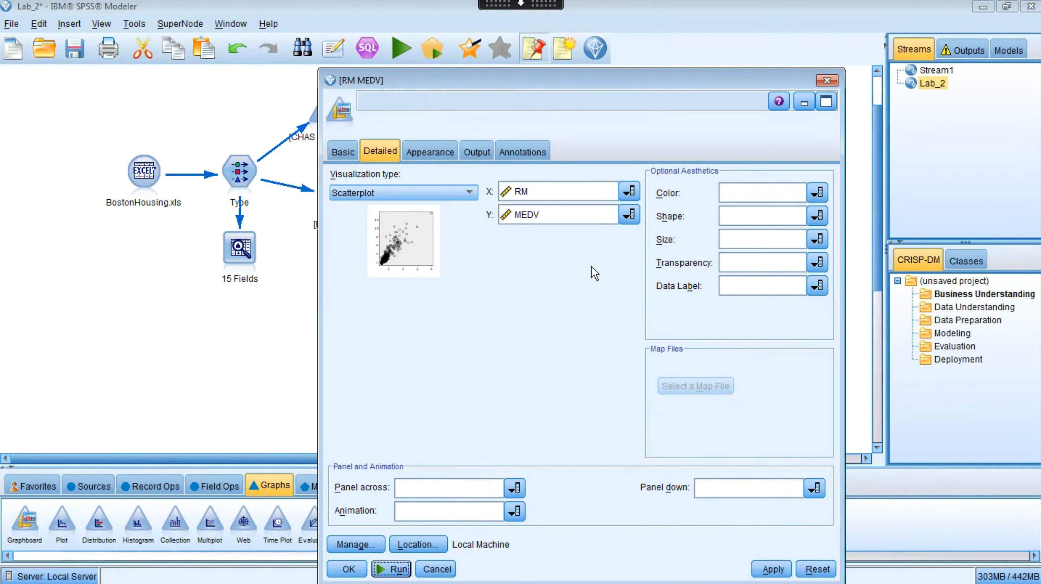
click(816, 194)
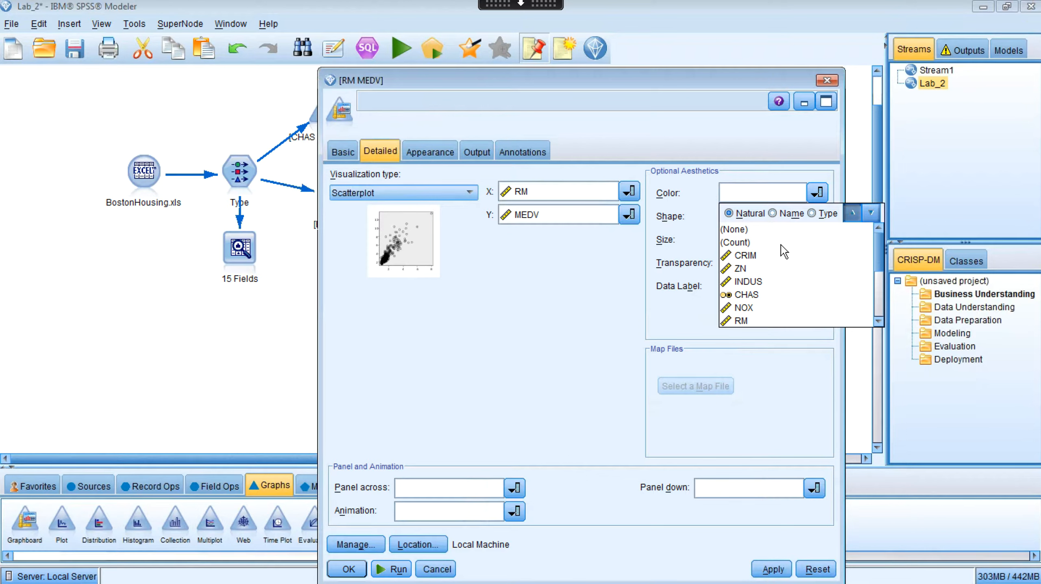
click(746, 255)
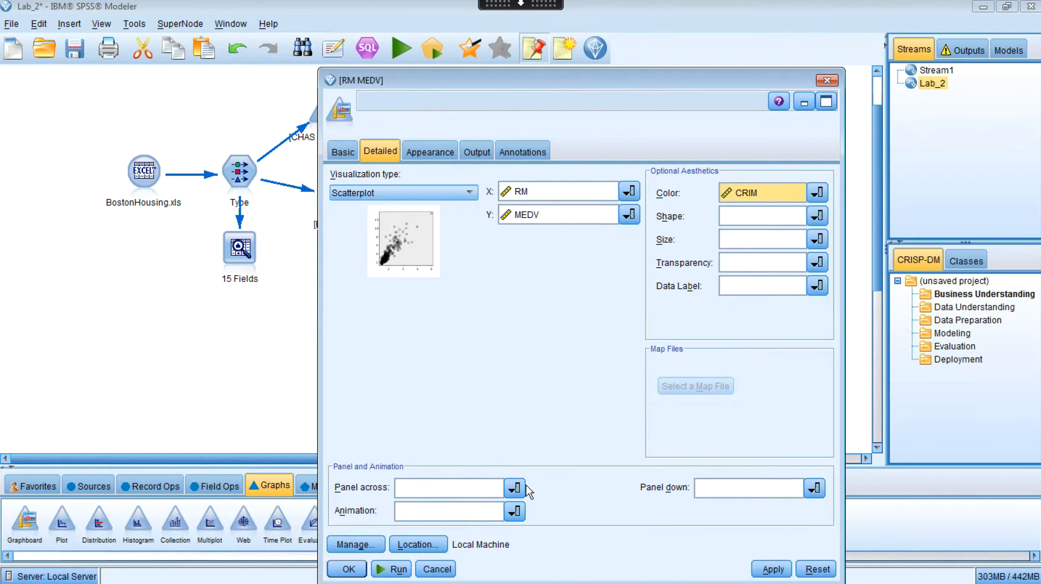
click(396, 570)
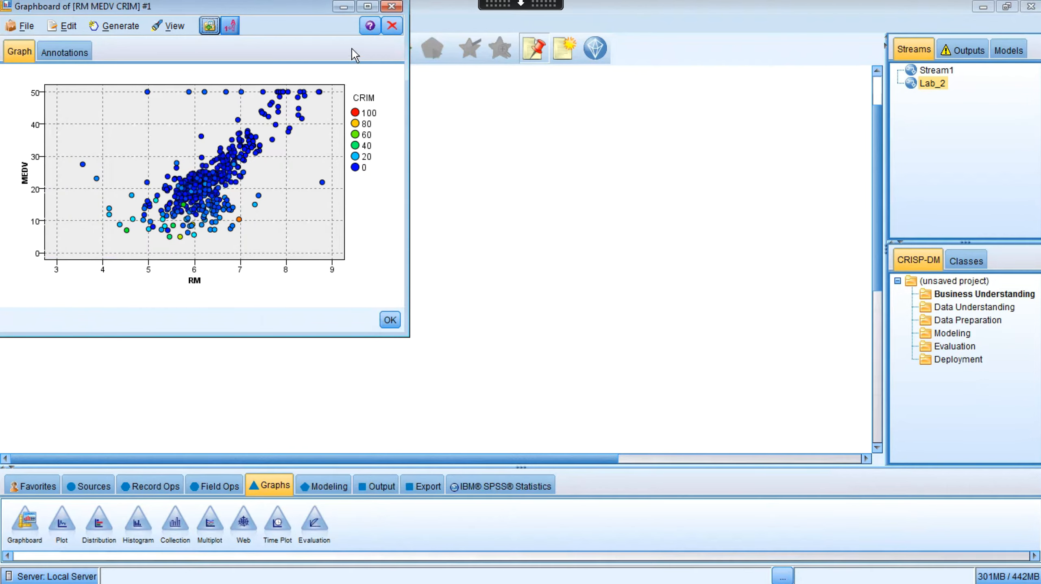
Examine the CRIM colors and individual points in the enlarged scatterplot, and close the graph.
click(368, 6)
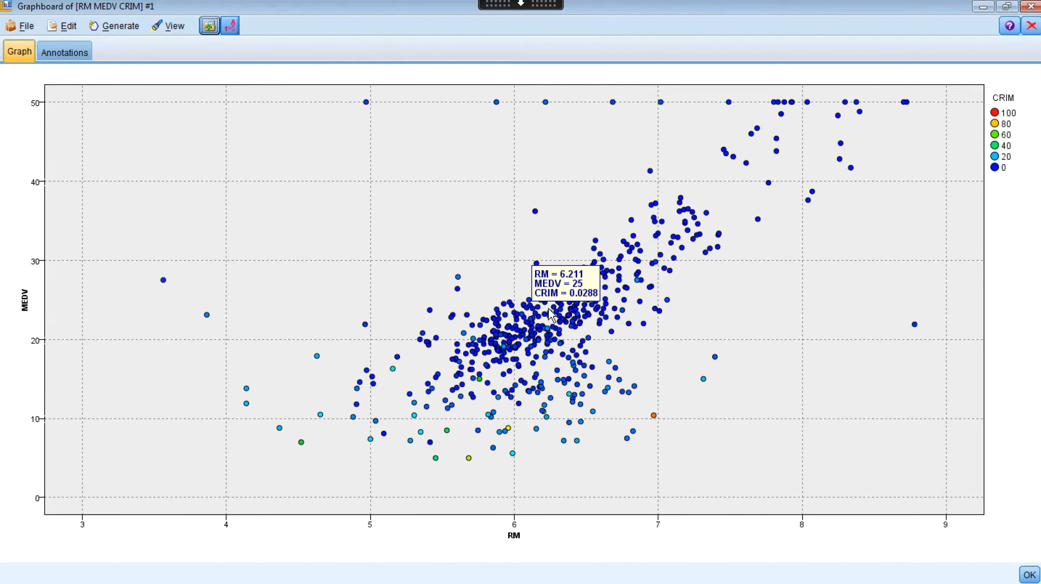
mouse_move(565, 325)
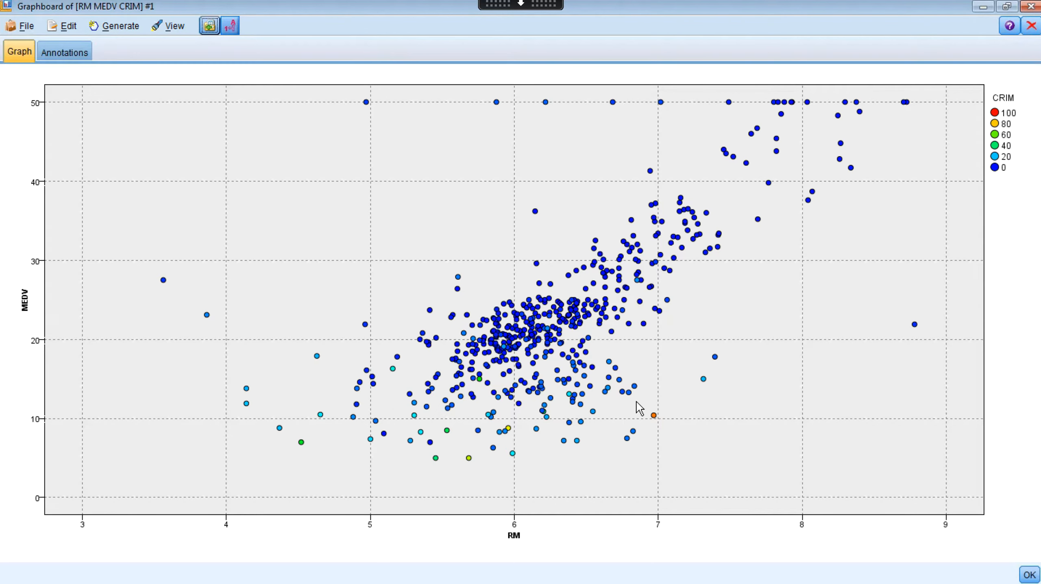
click(1031, 7)
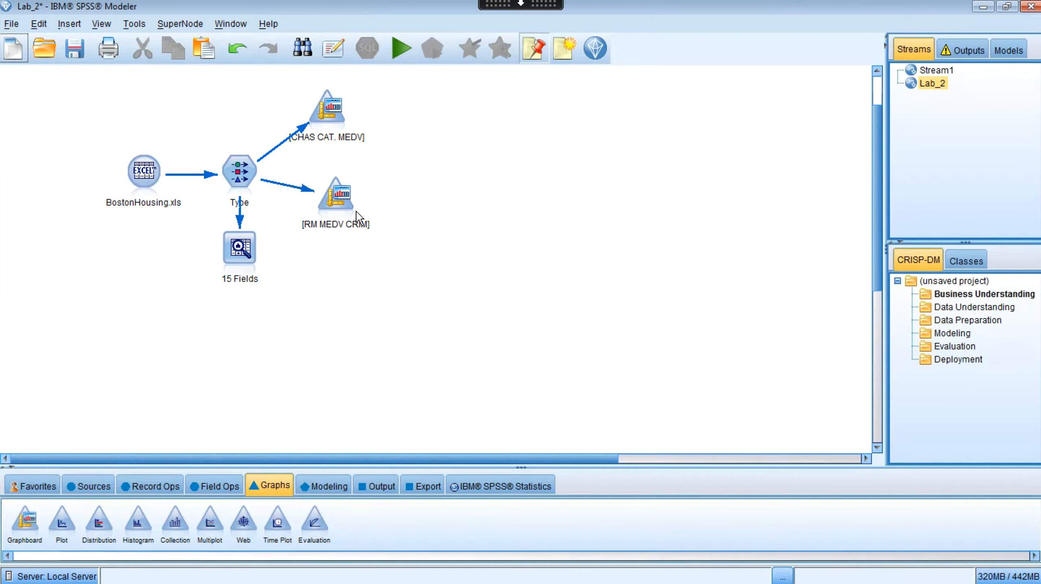
Panel the RM and MEDV scatterplot down by CHAS and run the graph.
double_click(340, 205)
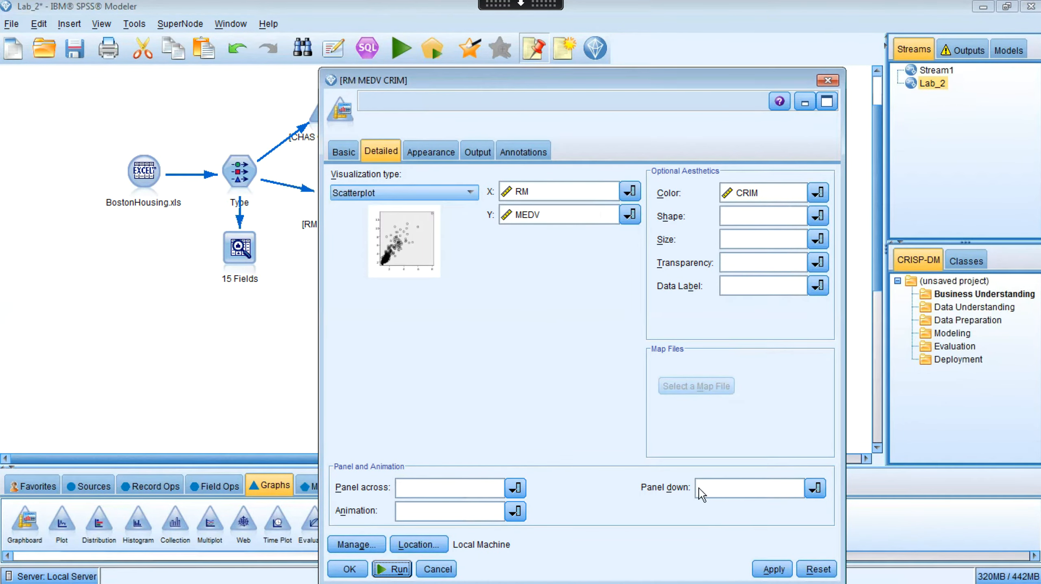
click(773, 487)
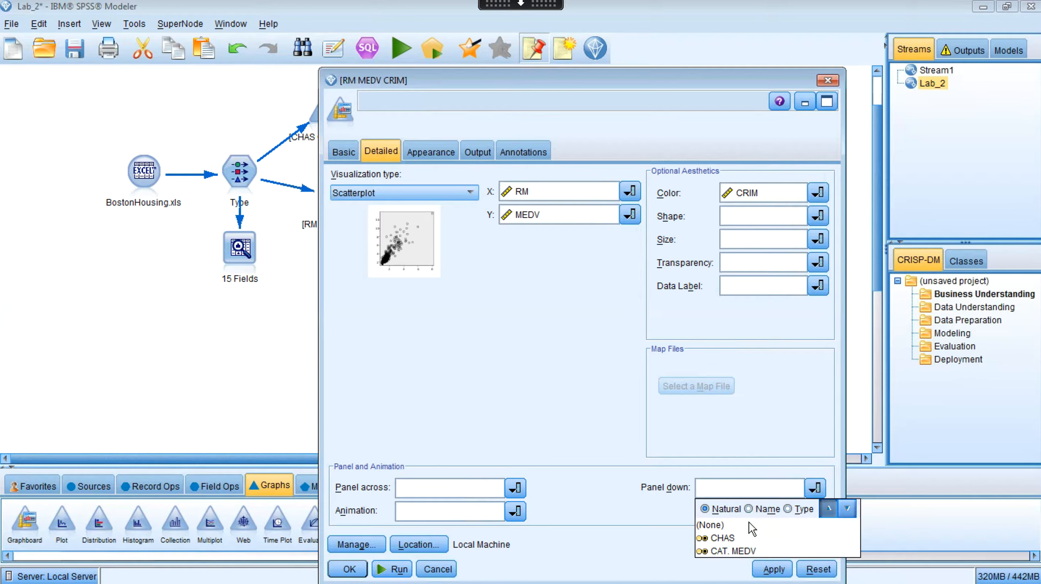
click(733, 539)
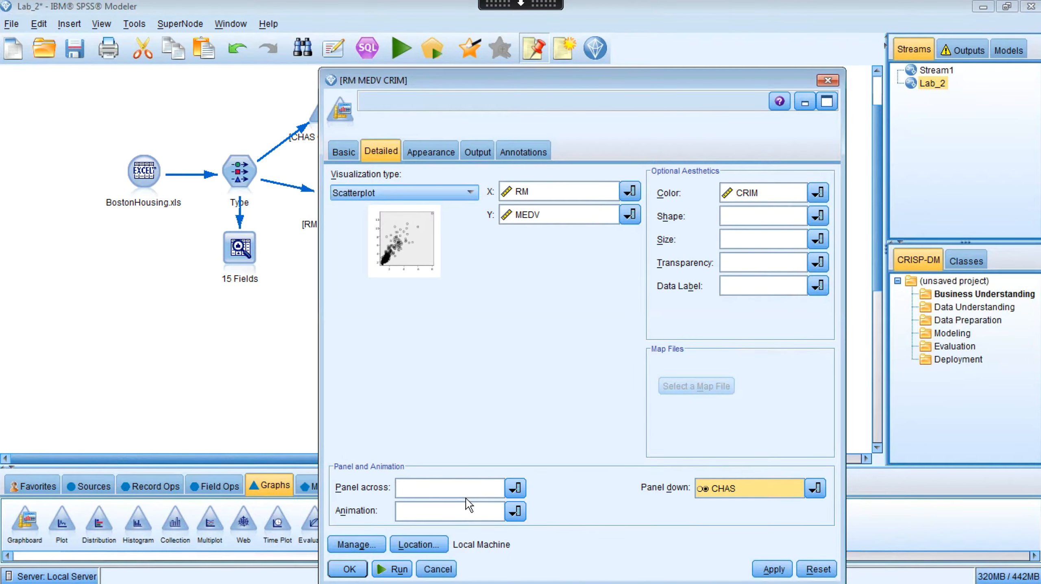
click(393, 569)
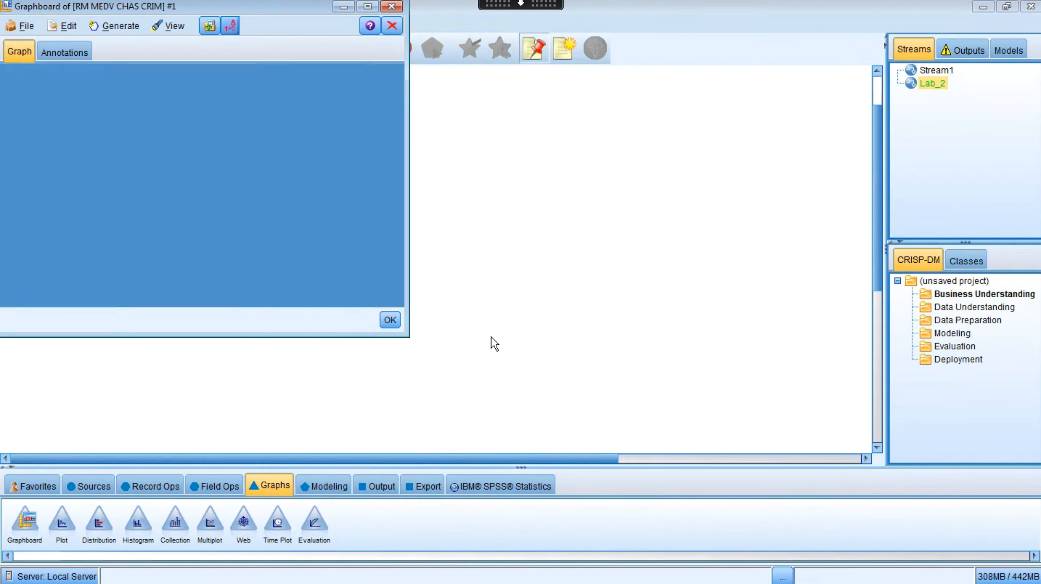
Enlarge the paneled scatterplot, compare individual points in the two CHAS panels, and close the graph.
click(368, 6)
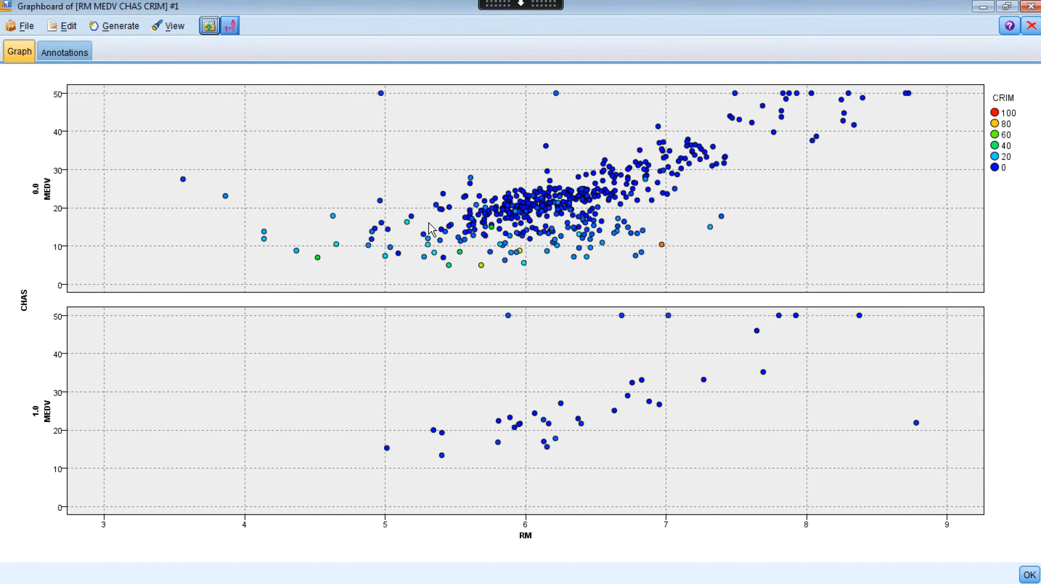
mouse_move(446, 235)
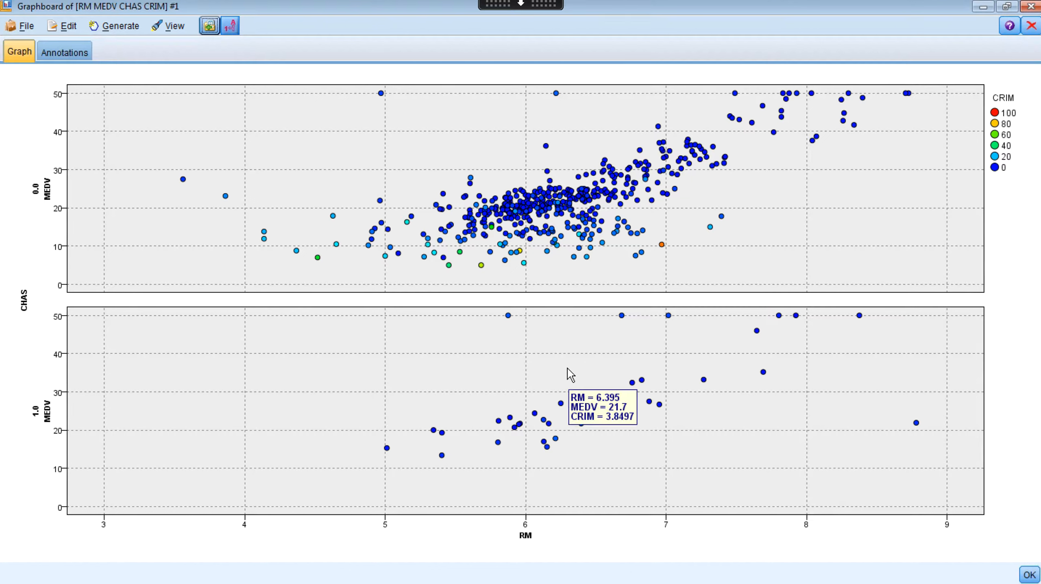
mouse_move(556, 209)
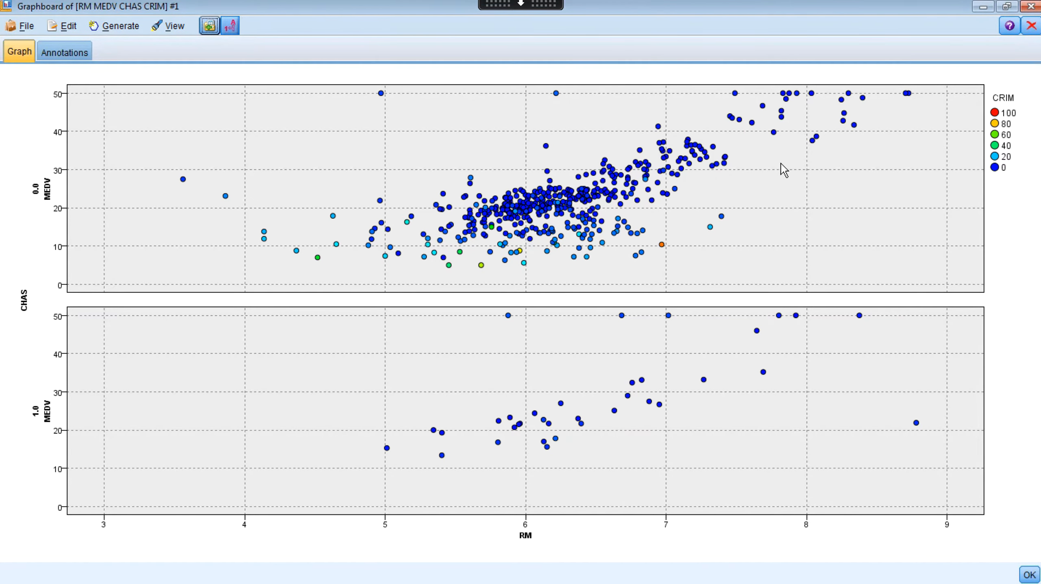
click(1032, 8)
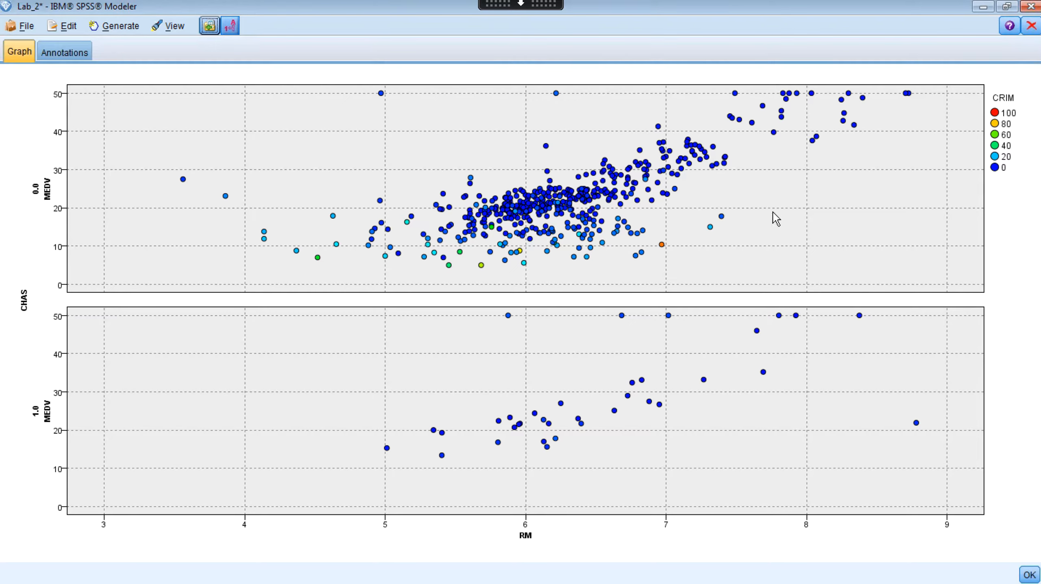
Set CAT. MEDV as the point shape of the CHAS-paneled scatterplot and run the graph.
double_click(348, 202)
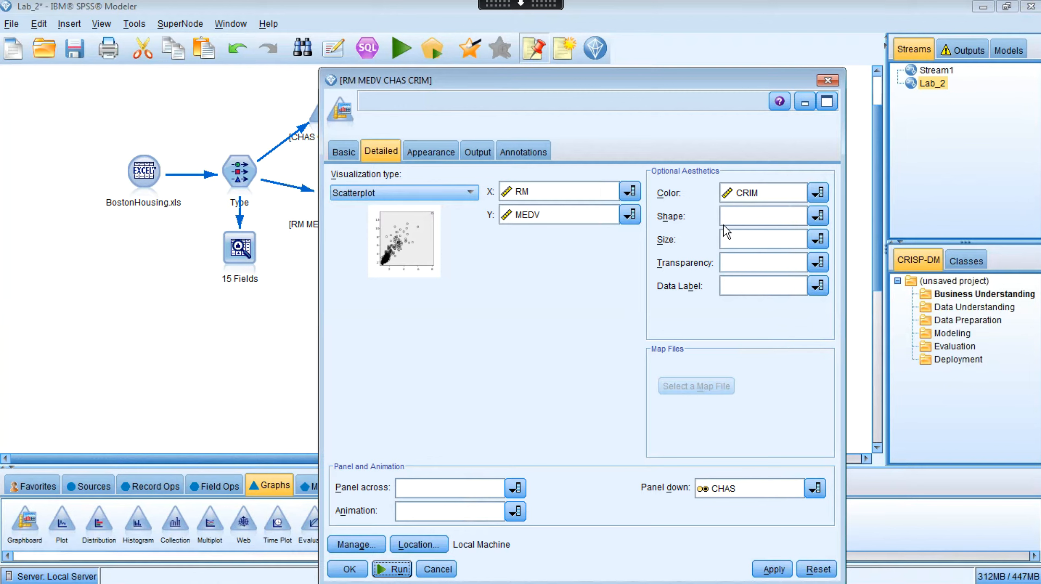
click(817, 217)
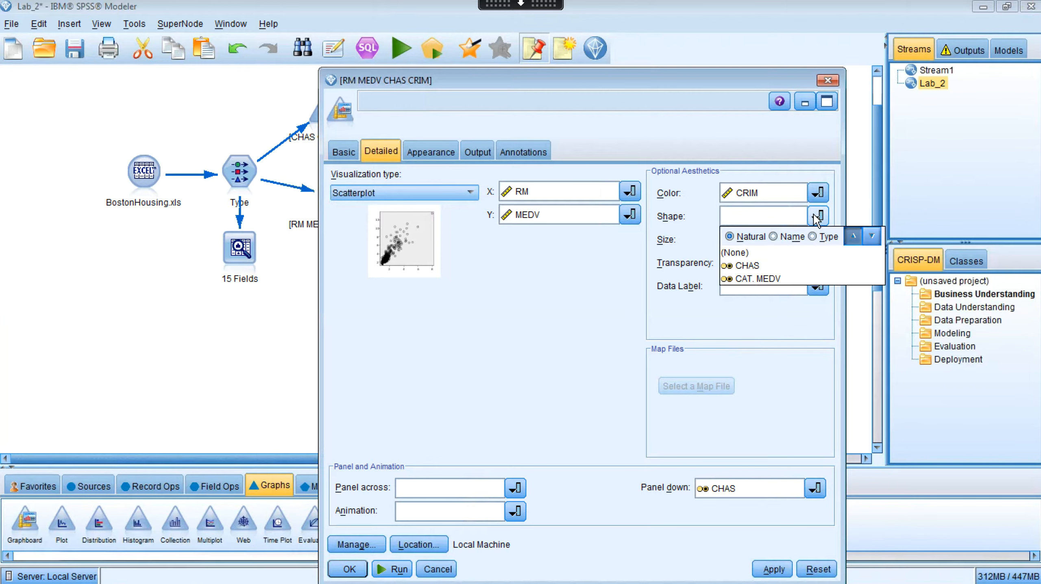
click(766, 276)
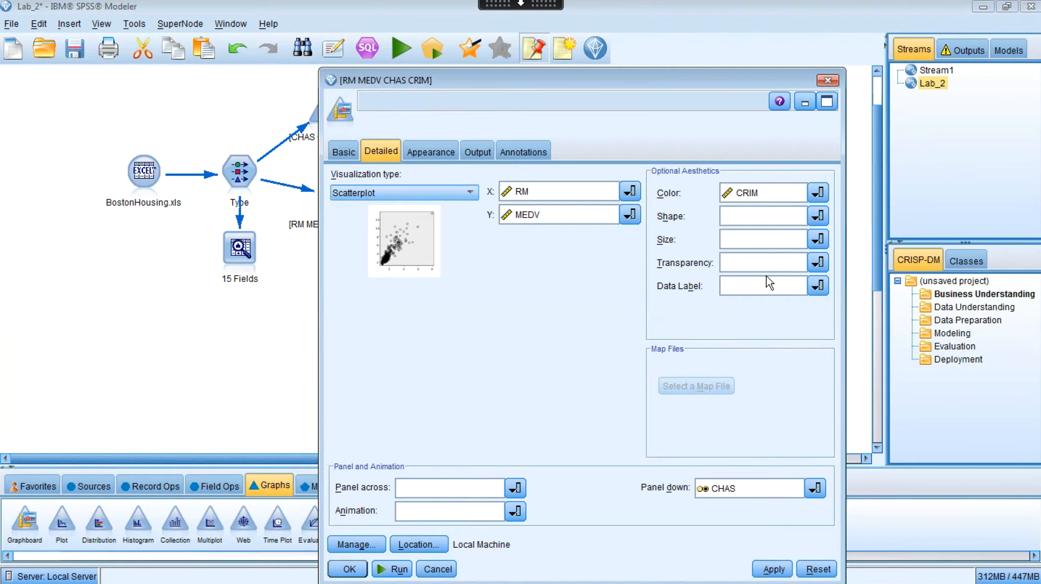
click(817, 215)
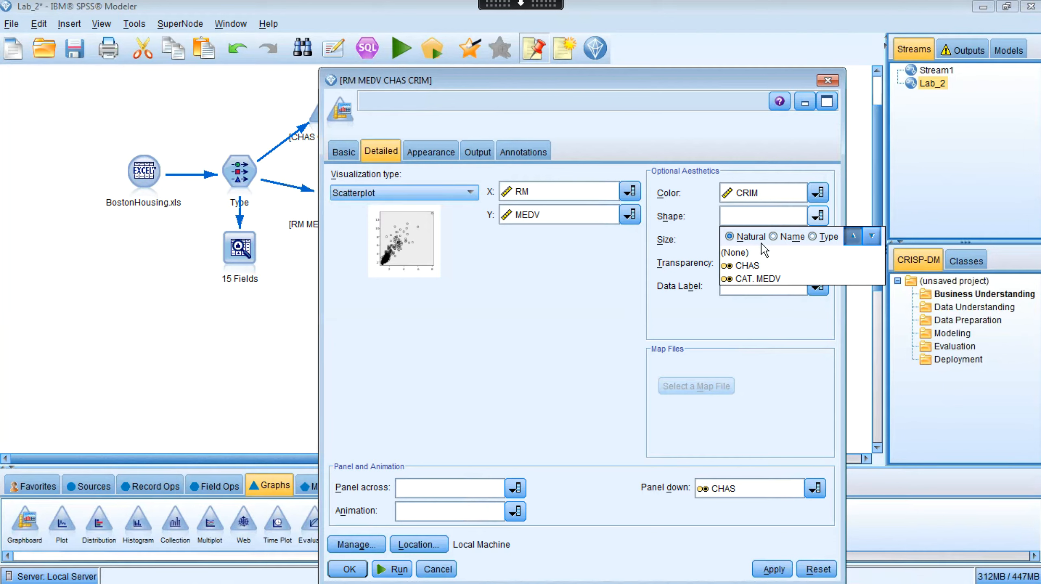
click(755, 281)
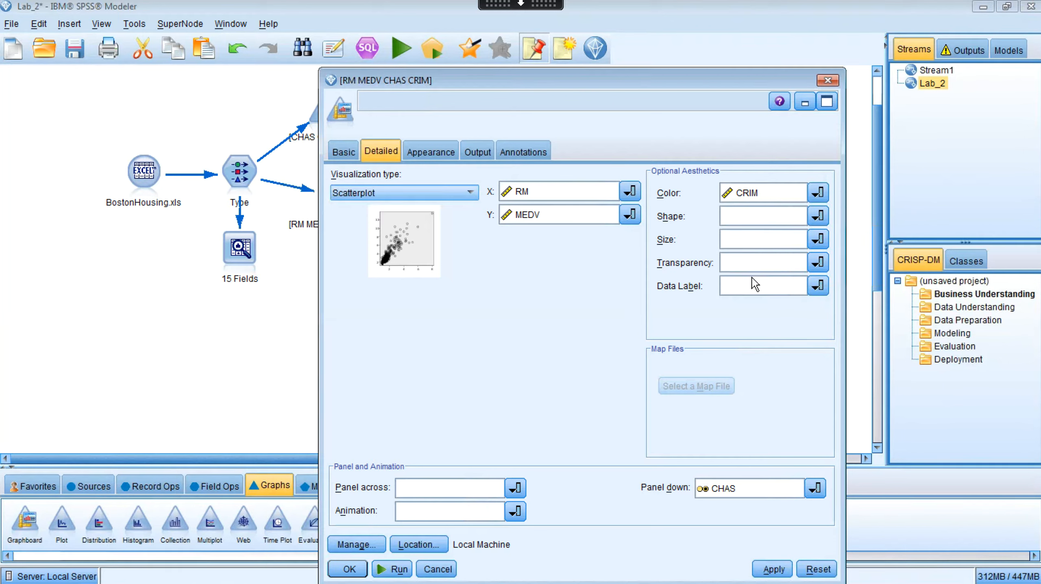
click(818, 216)
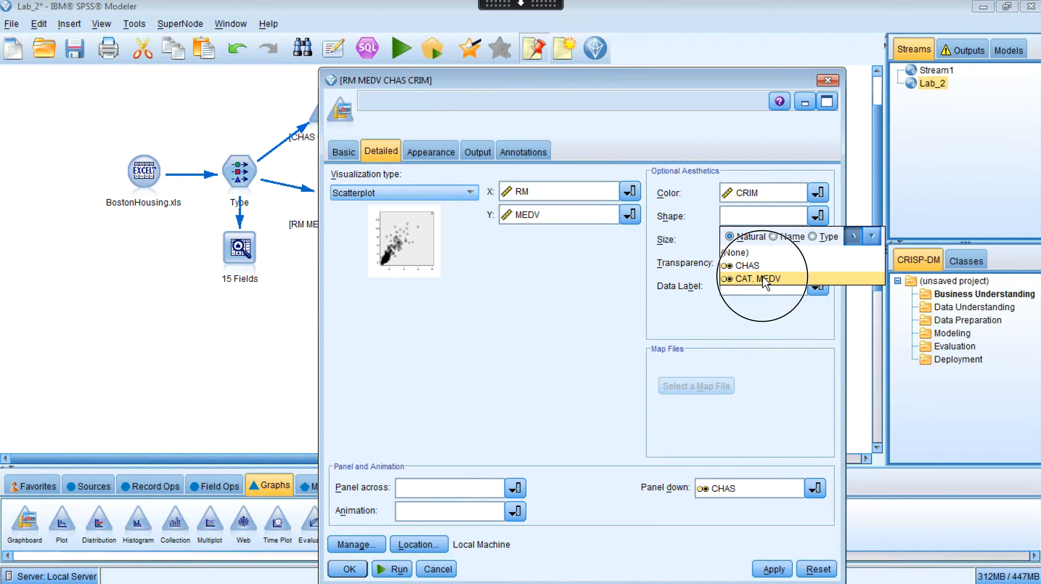
click(756, 279)
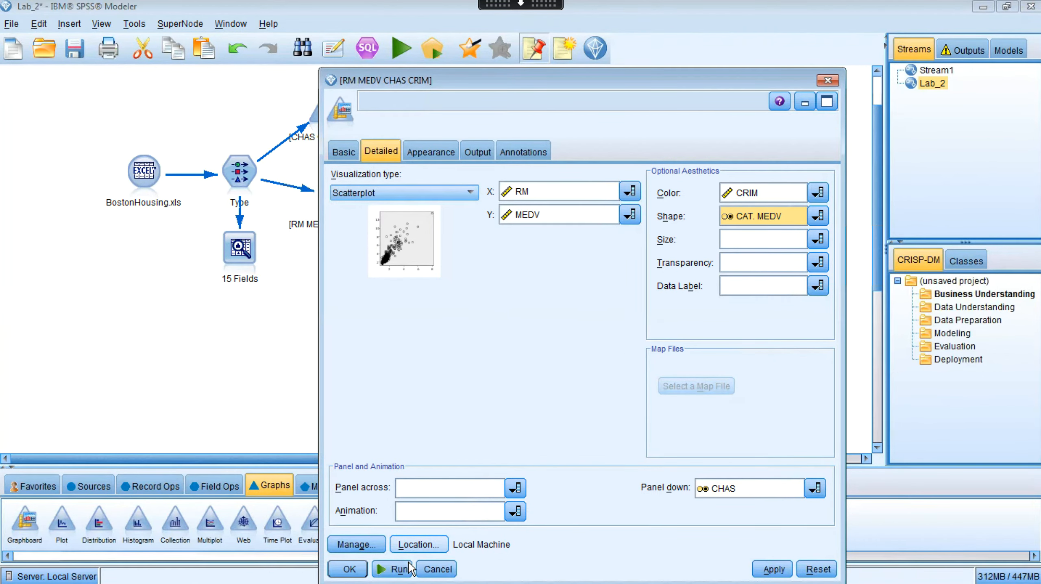
click(392, 569)
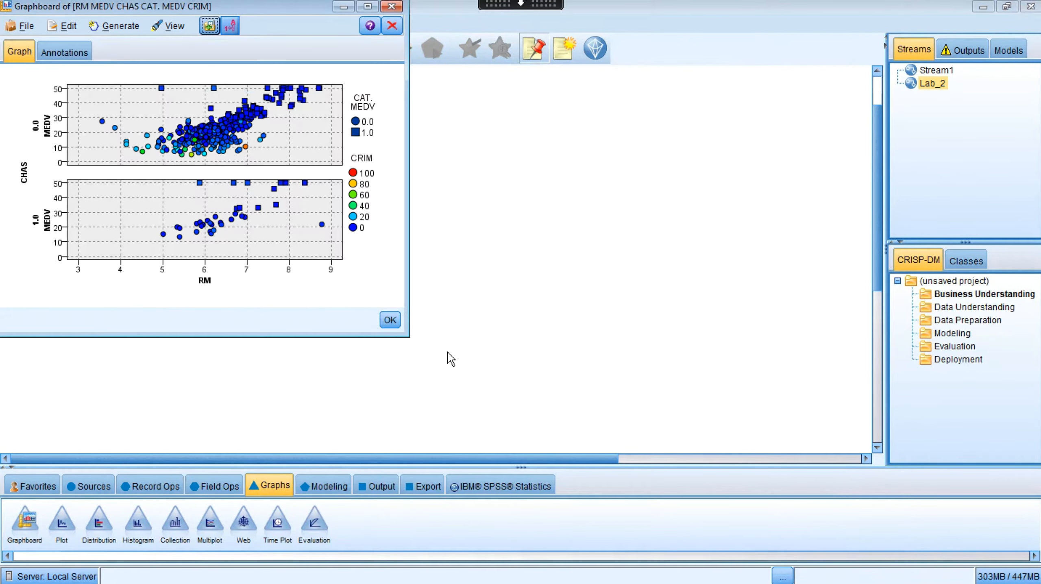
Examine the CAT. MEDV shapes in both CHAS panels of the enlarged scatterplot, and close the graph.
click(367, 6)
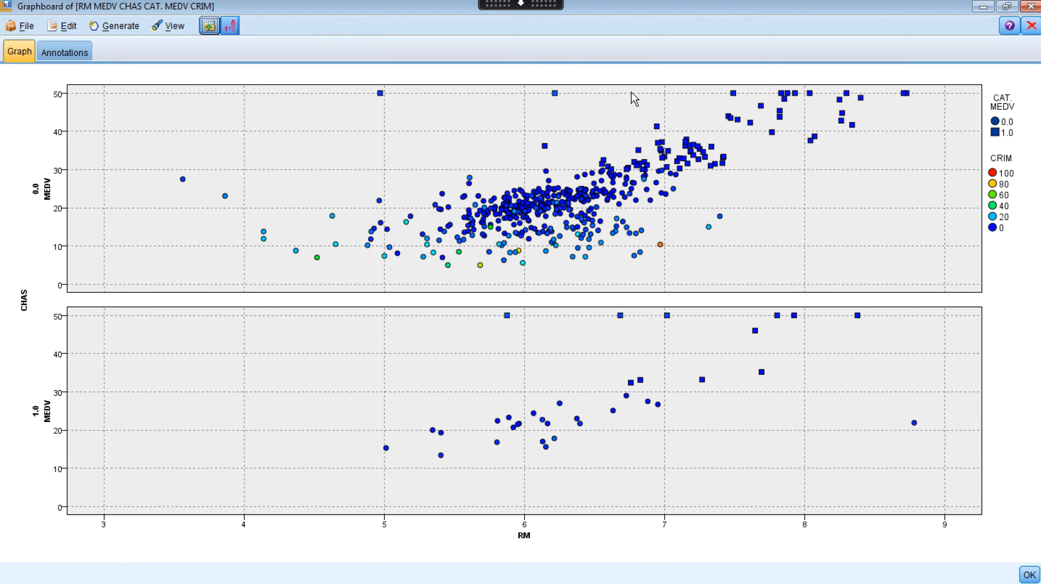
mouse_move(670, 327)
click(1029, 6)
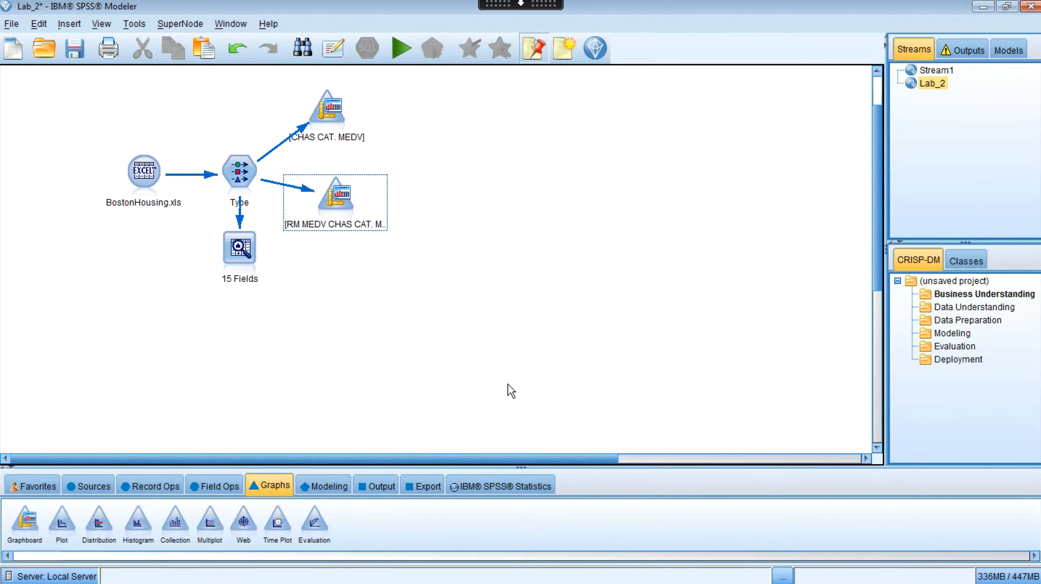
Move the scatterplot node aside and add a new Graphboard node connected to the Type node, placed below the scatterplot node.
drag(345, 205, 423, 164)
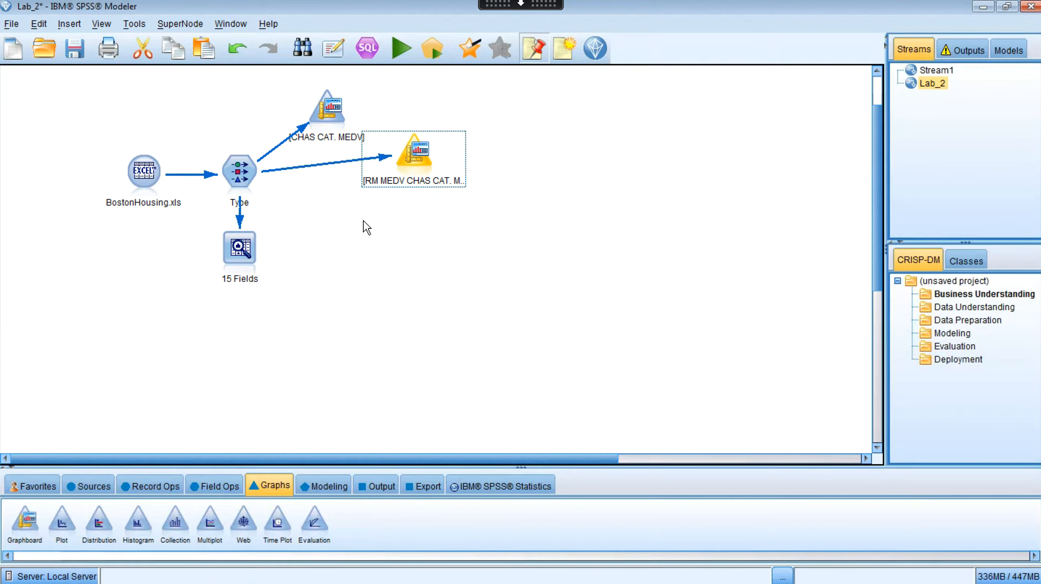
click(236, 176)
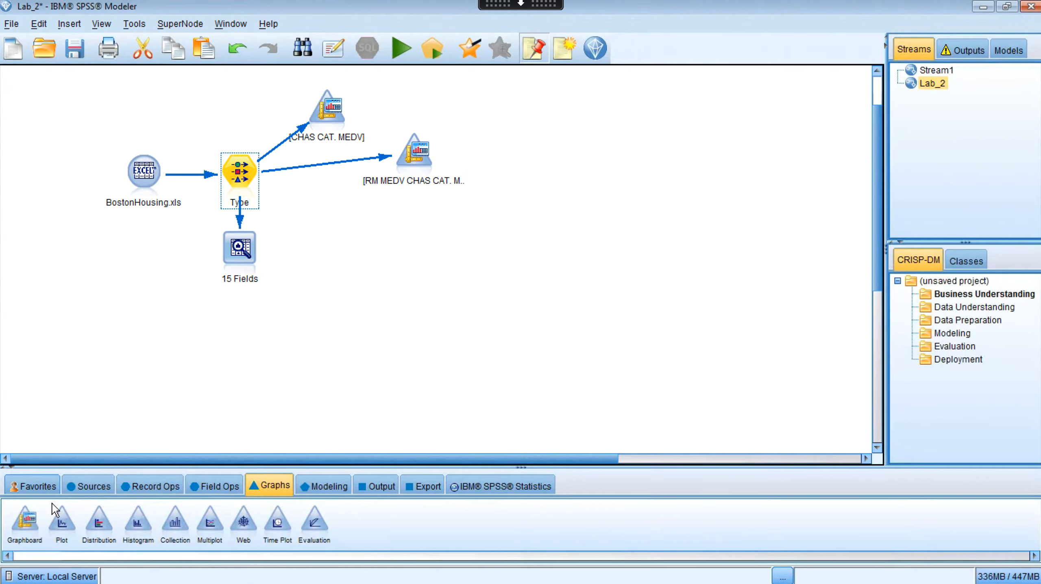
double_click(25, 523)
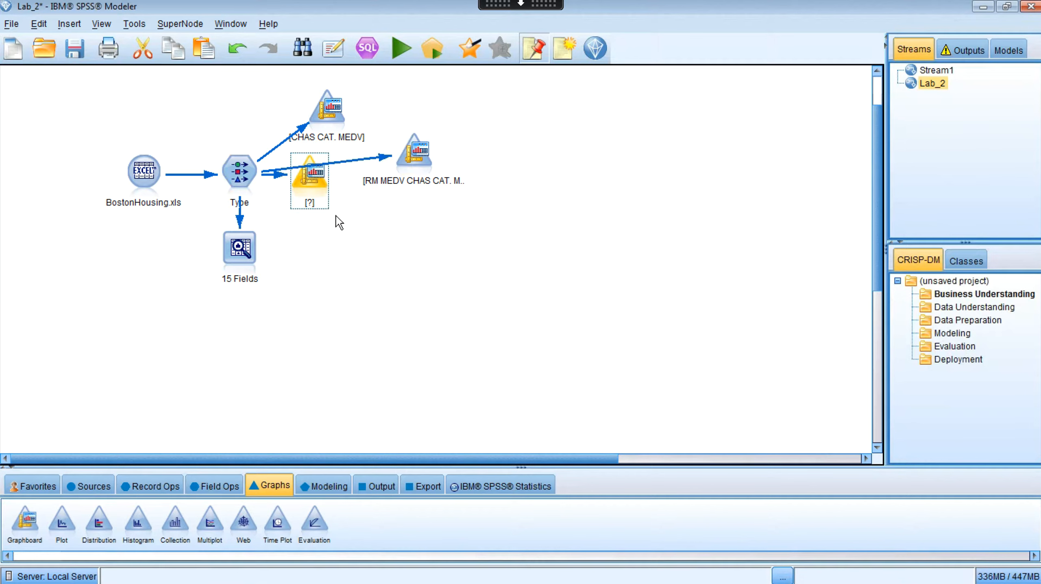
drag(321, 201, 360, 242)
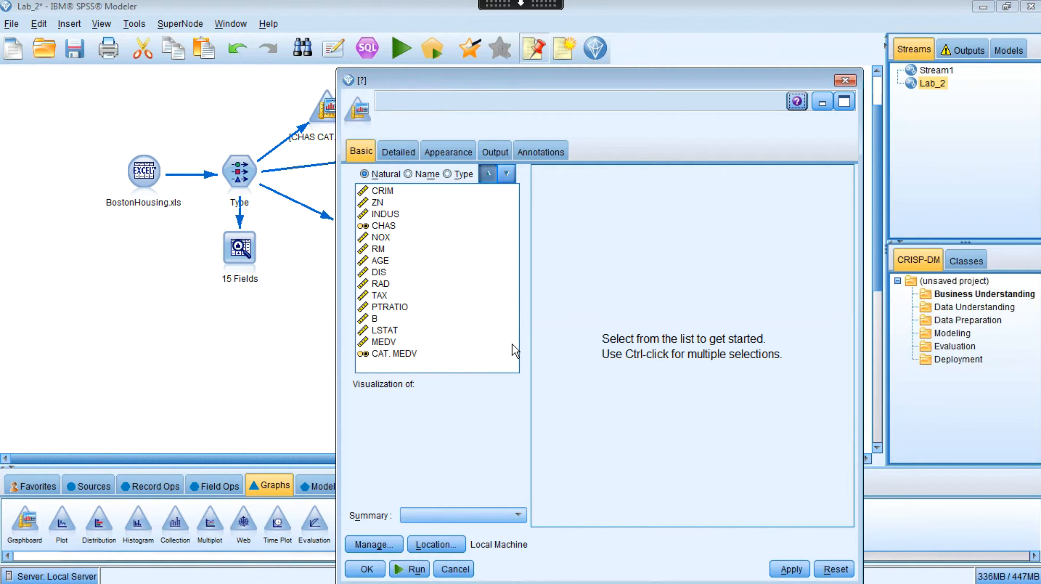
Create a boxplot of CHAS and MEDV in the new Graphboard node and run it.
click(393, 227)
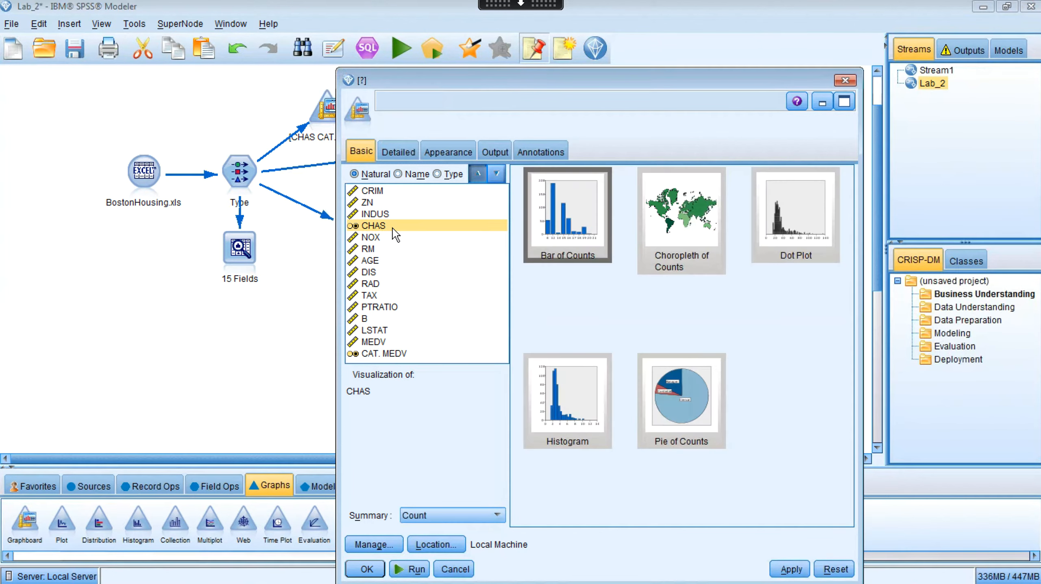
ctrl+click(374, 343)
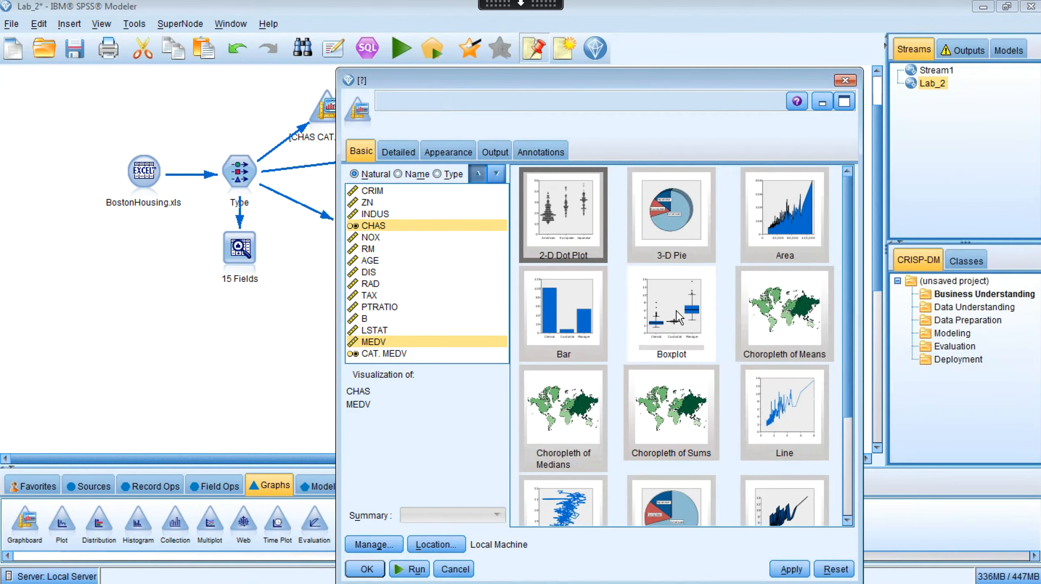
click(676, 311)
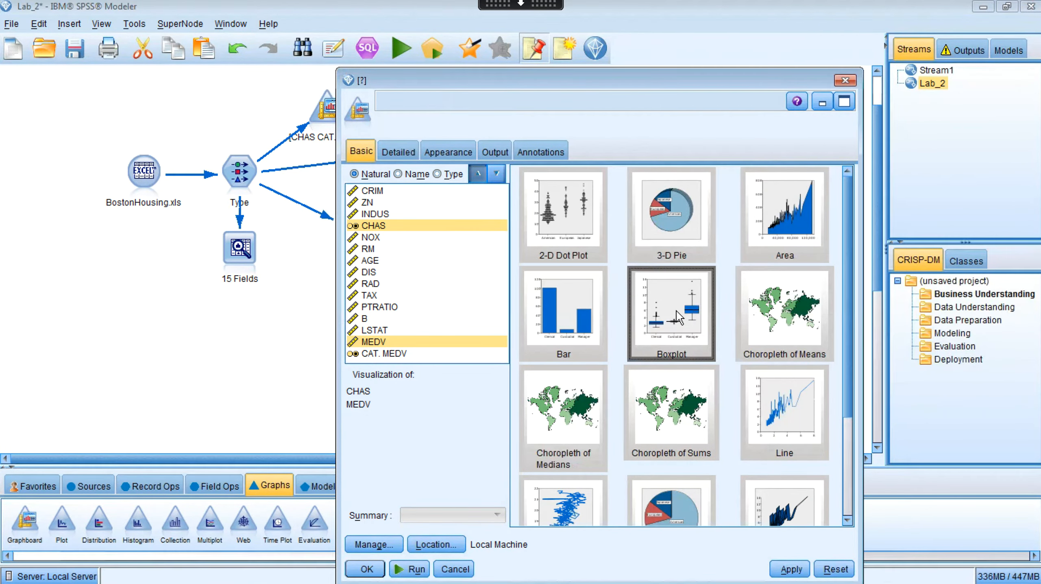
click(413, 569)
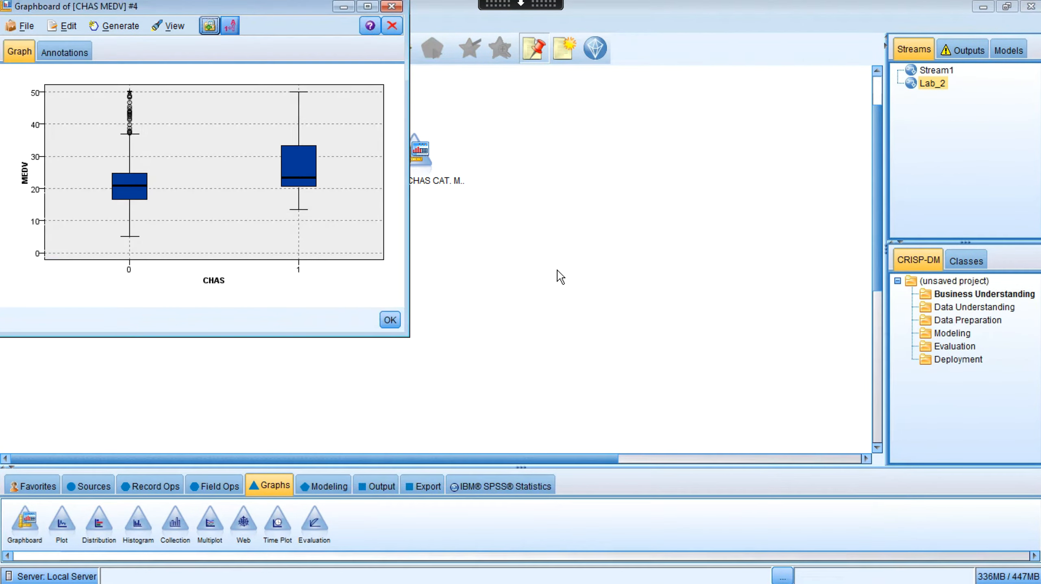
Enlarge the boxplot and examine the MEDV distributions and the outliers for CHAS 0.
drag(258, 15, 728, 83)
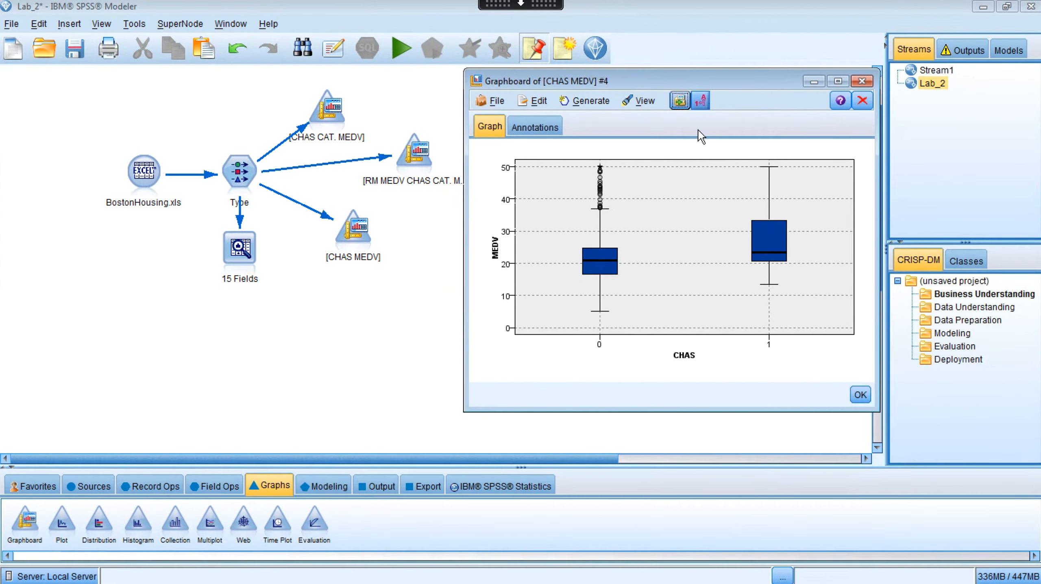
click(834, 81)
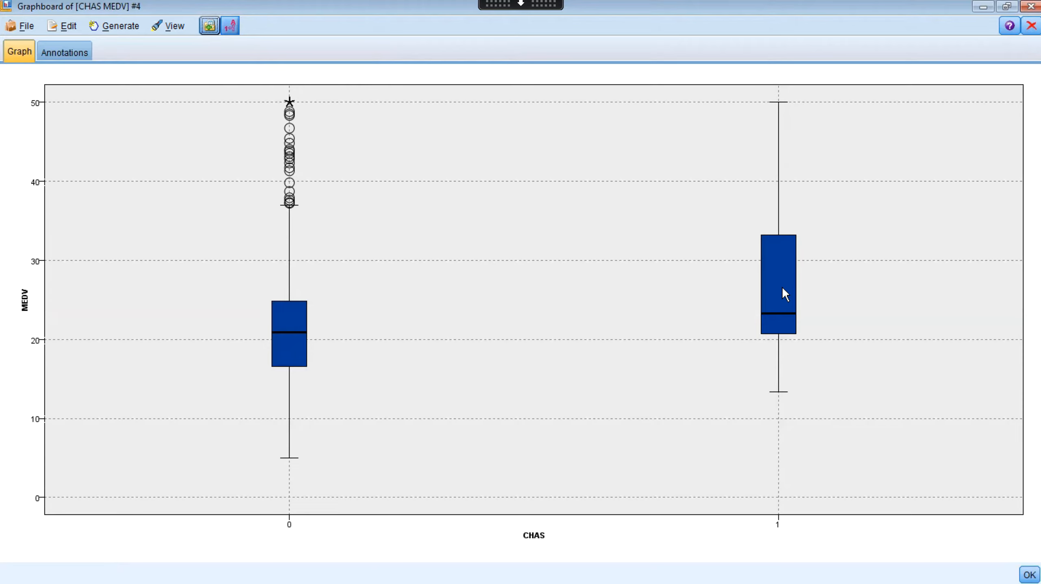
mouse_move(292, 163)
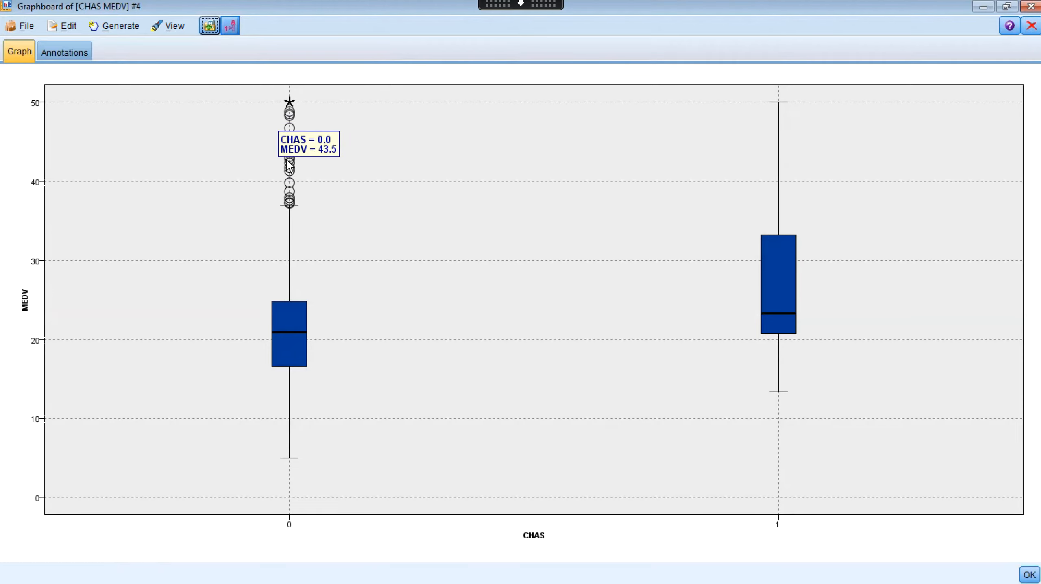
mouse_move(292, 103)
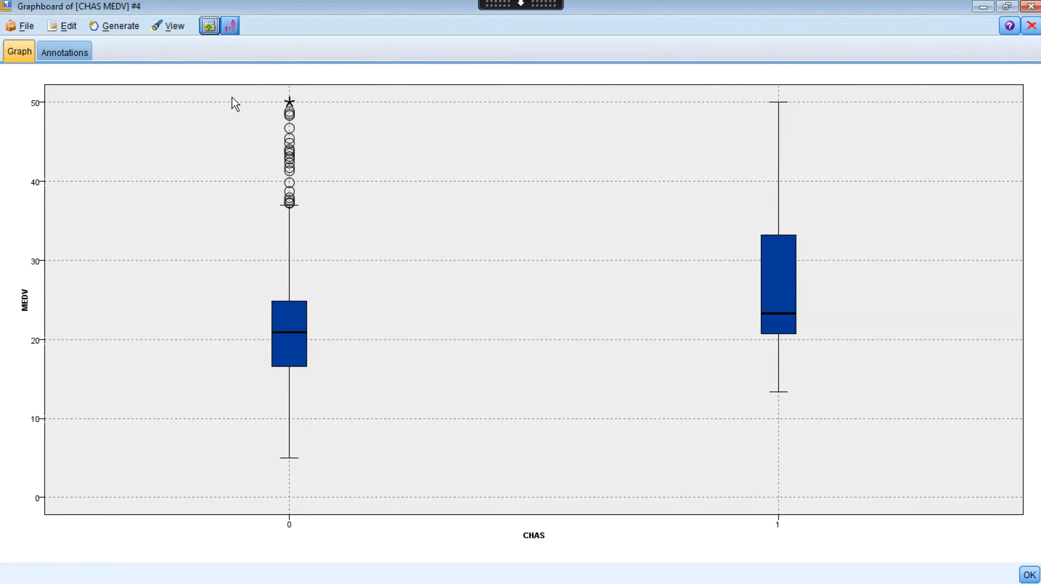
Switch the boxplot to Edit Mode and change the fill color of the boxes to yellow.
click(172, 30)
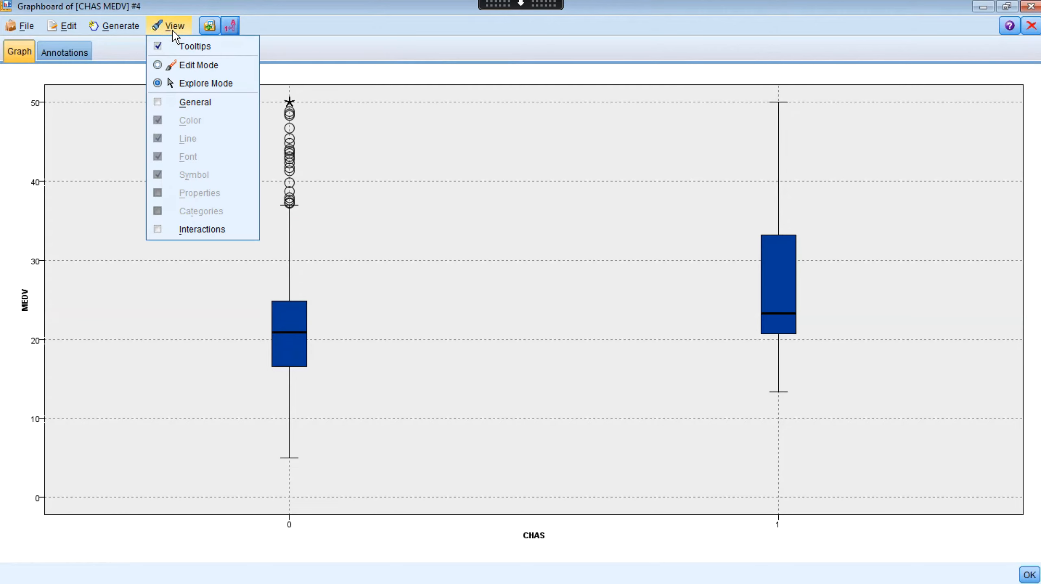
click(189, 63)
click(293, 315)
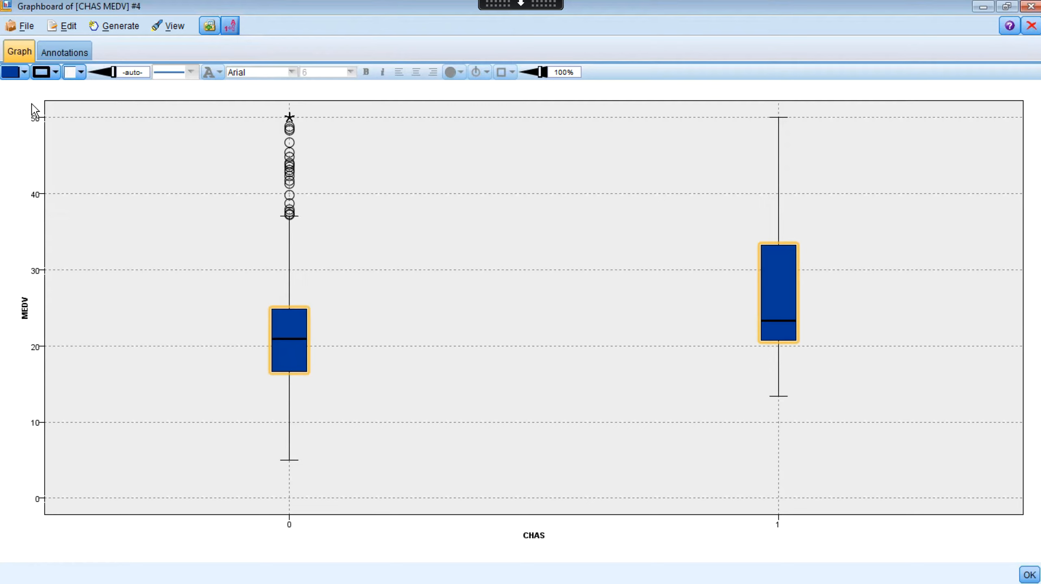
click(23, 73)
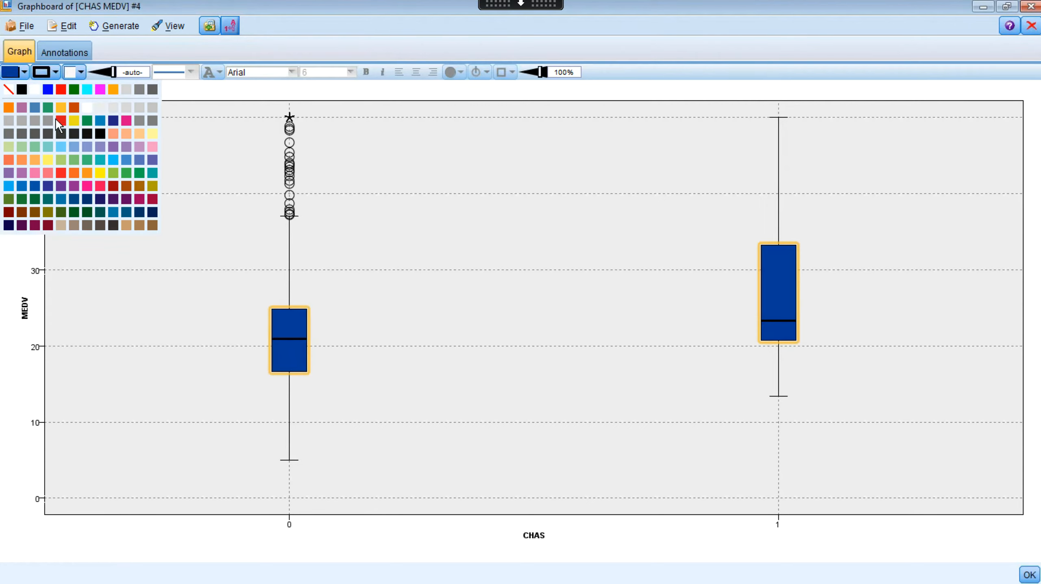
click(76, 122)
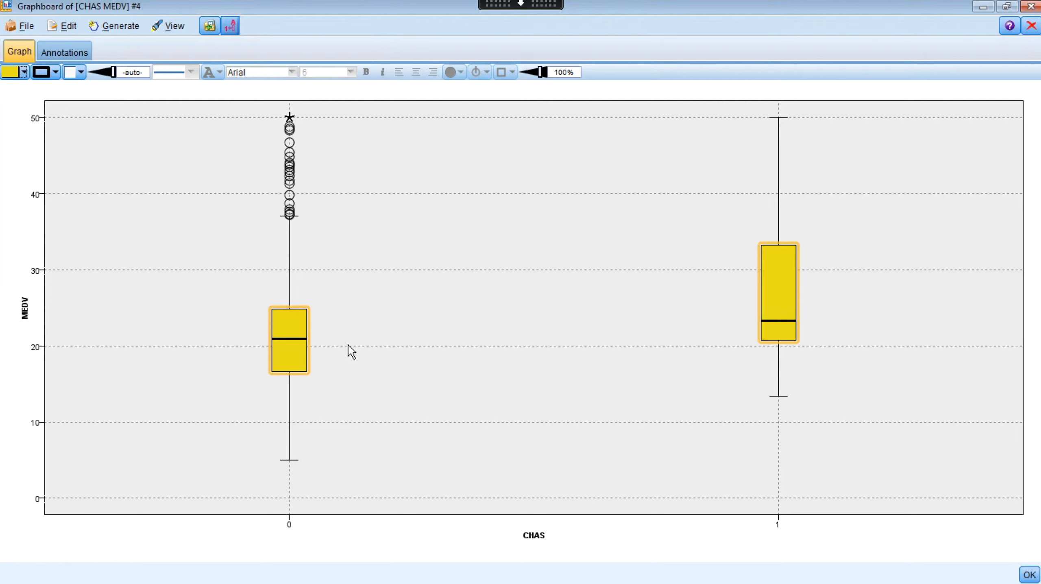
Change the color of the CHAS 0 circle outliers in the boxplot to red and close the graph.
click(373, 276)
click(294, 182)
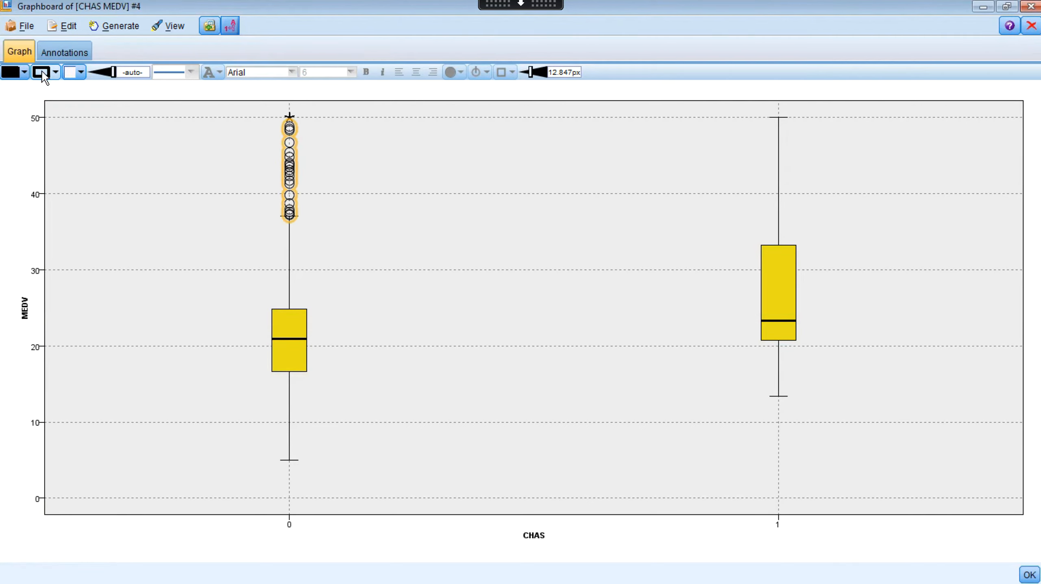
click(24, 72)
click(64, 123)
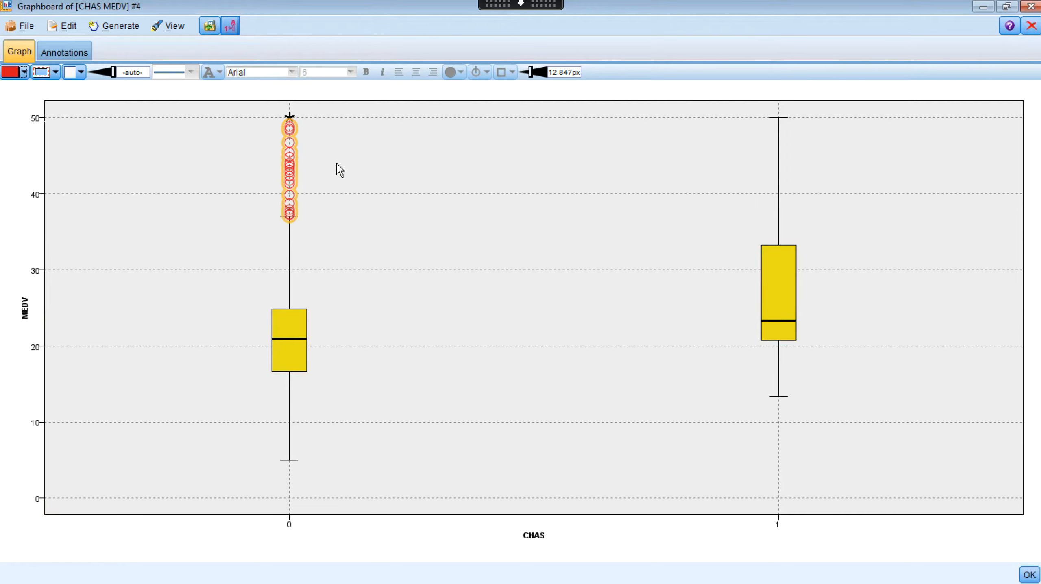
click(308, 169)
click(390, 92)
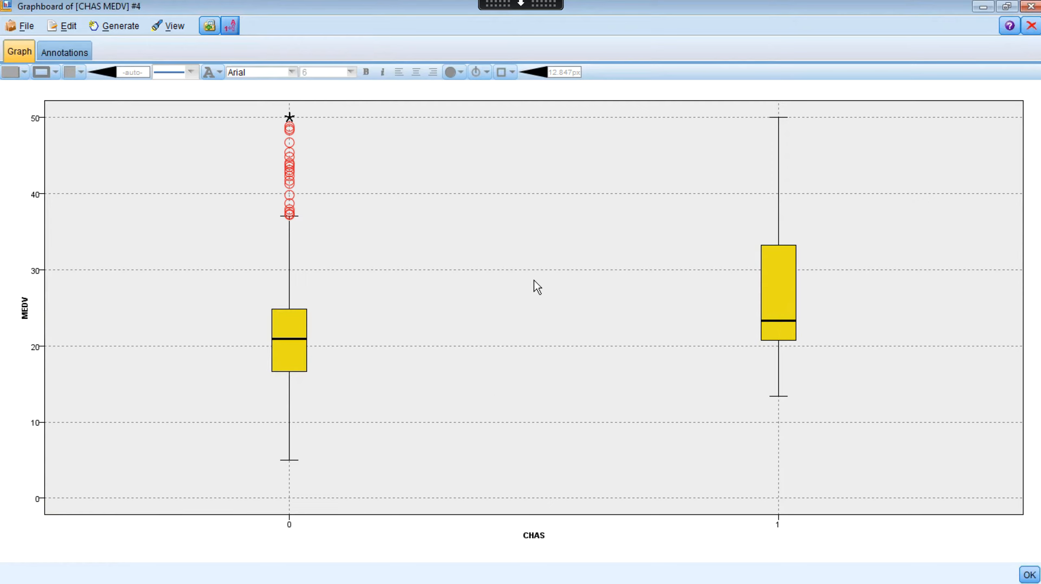
click(1032, 6)
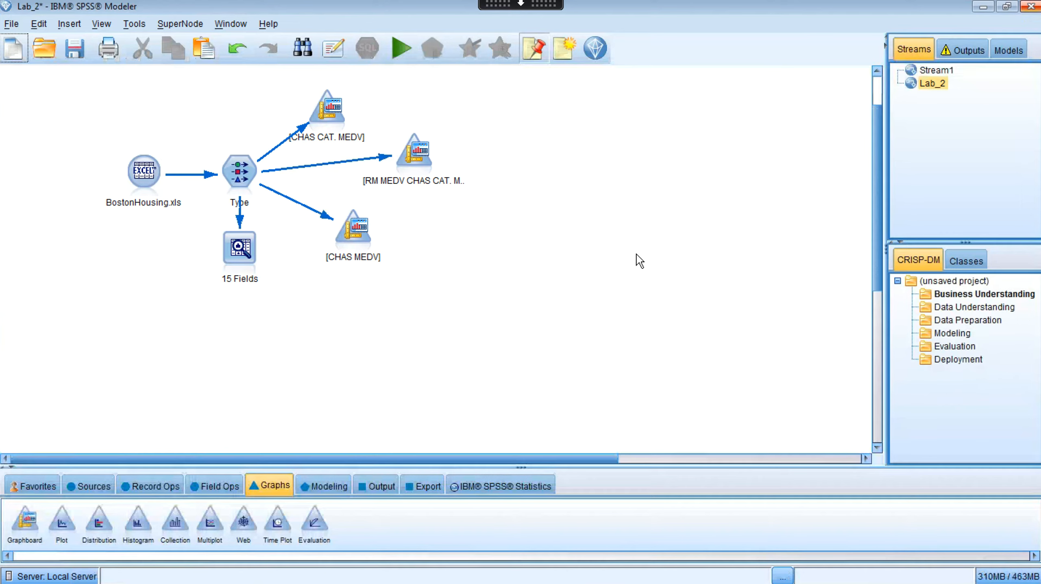
Move the boxplot node aside and add a new Graphboard node connected to the Type node, placed below the existing graph branches.
drag(355, 237, 510, 214)
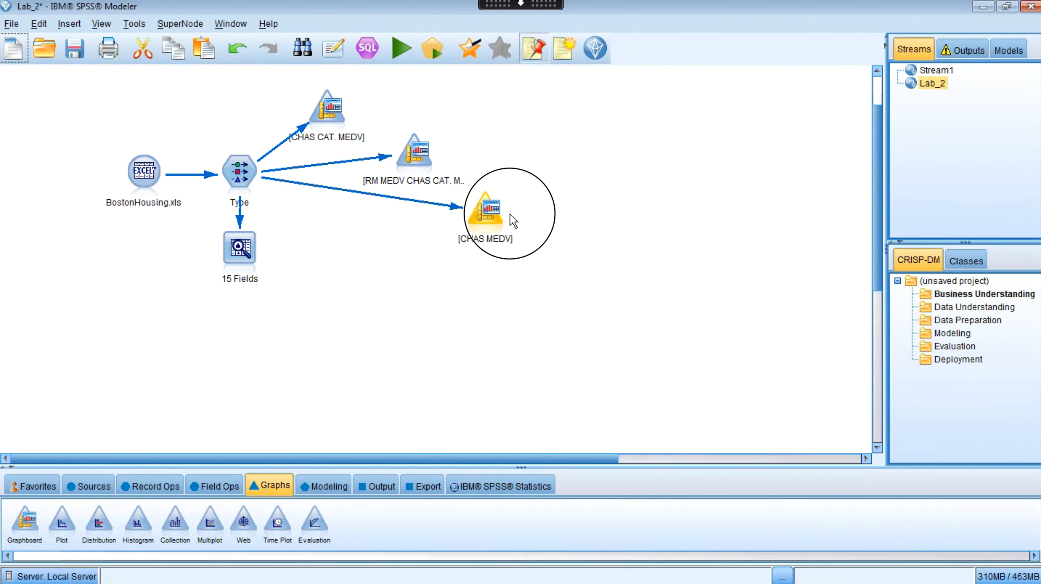
click(244, 174)
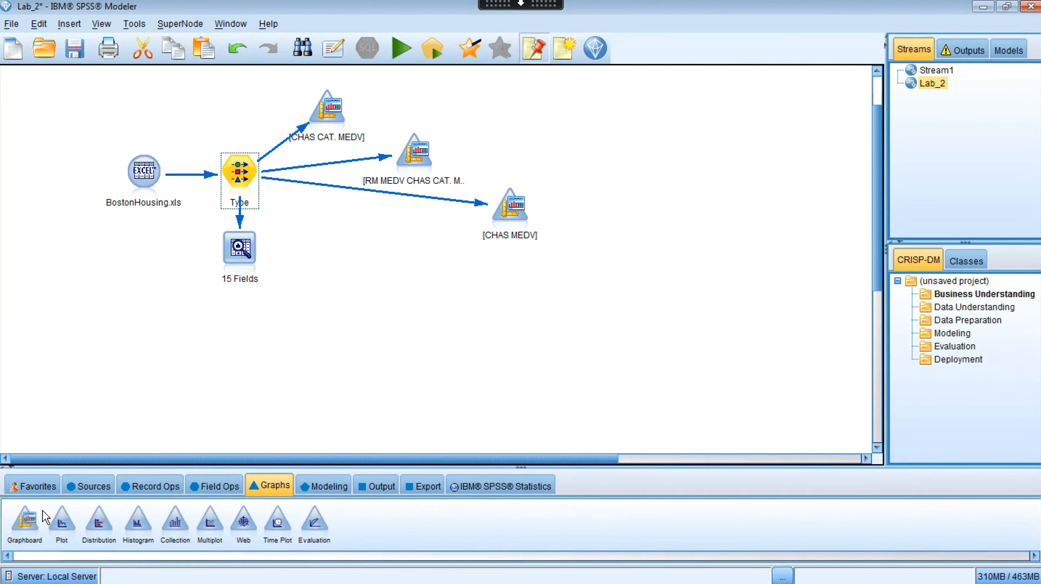
double_click(29, 525)
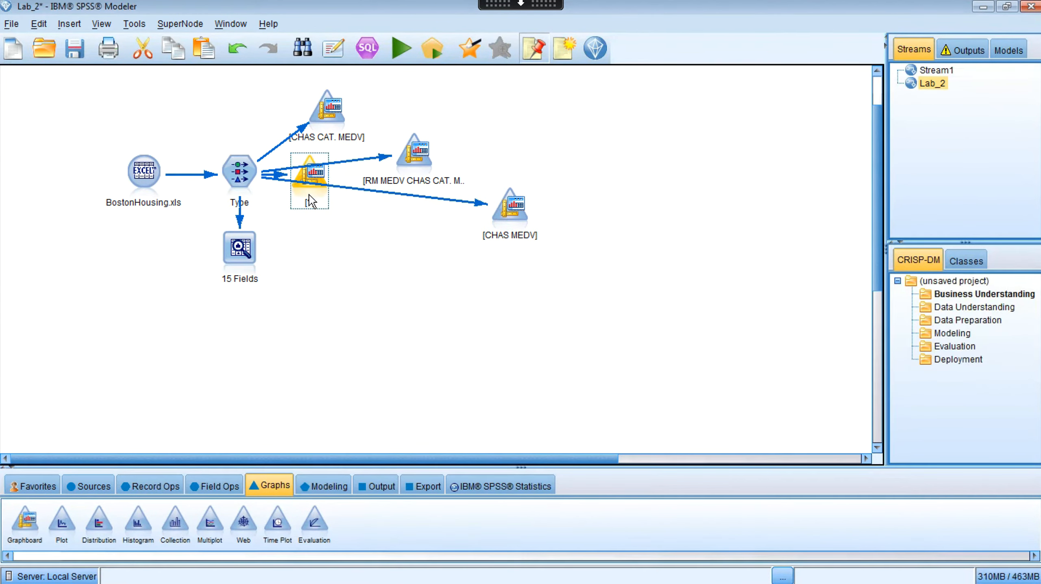
drag(310, 202, 363, 280)
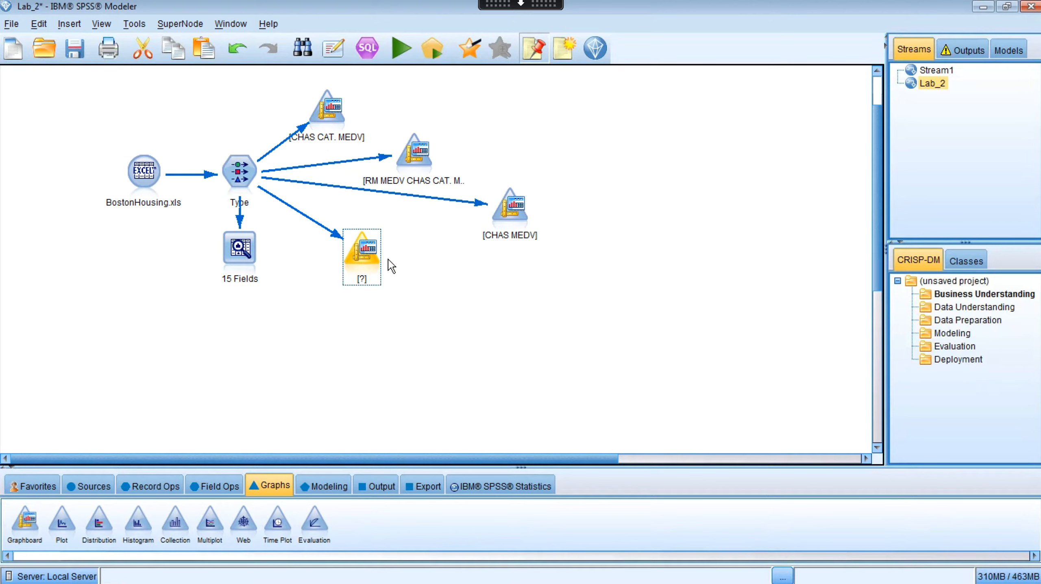
drag(351, 250, 362, 264)
Create a Histogram of MEDV in the new Graphboard node and run it.
double_click(362, 263)
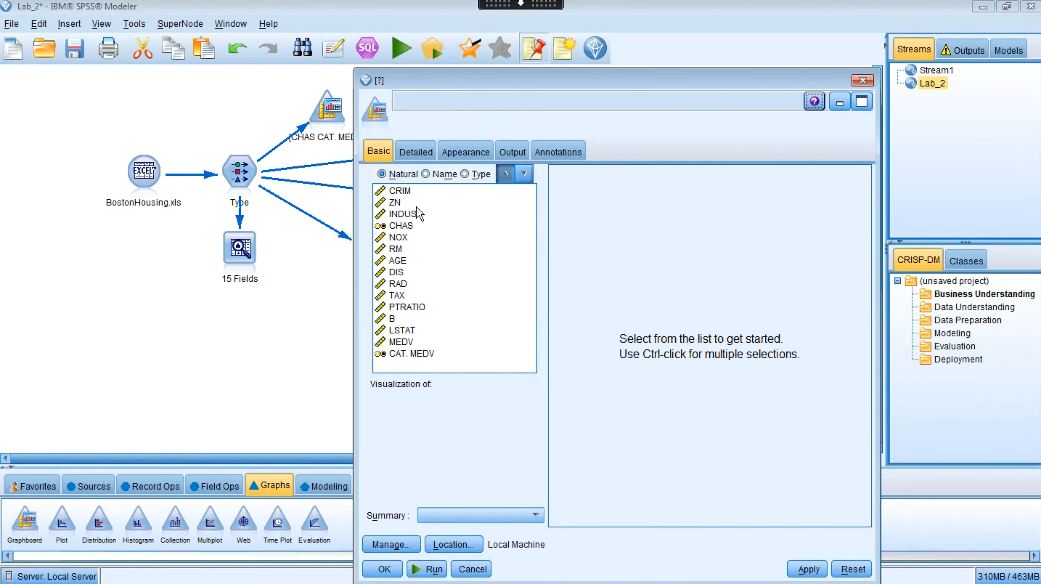
click(415, 342)
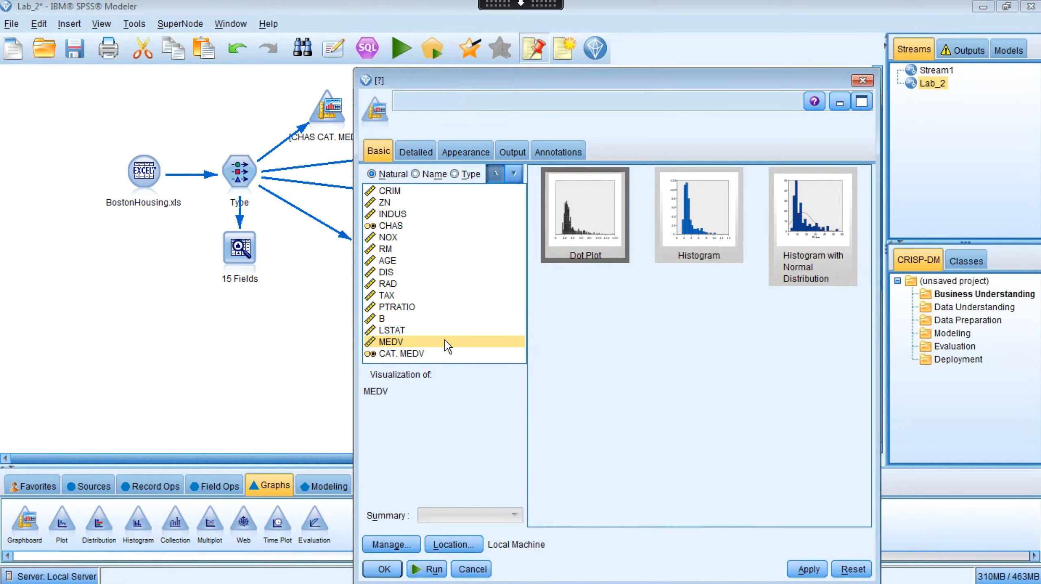
click(698, 223)
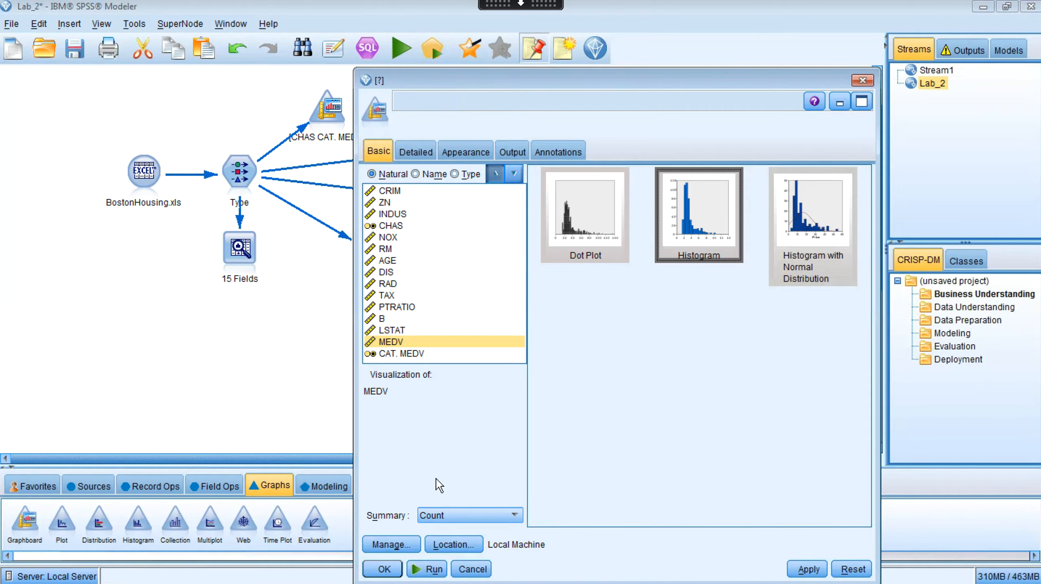
click(426, 568)
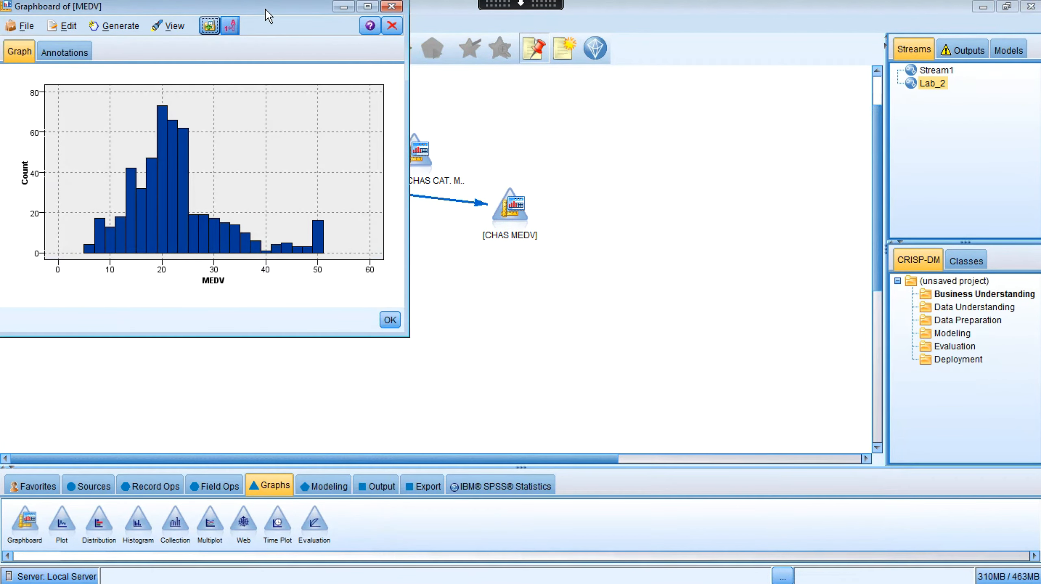
Enlarge the MEDV histogram, examine the bar counts across the MEDV range and close the graph.
click(367, 6)
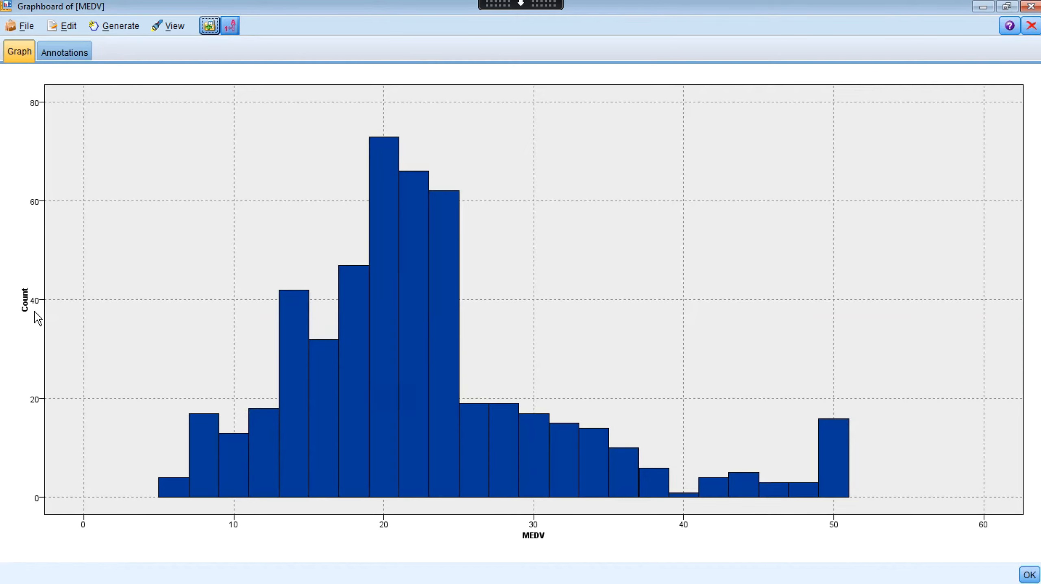
mouse_move(406, 273)
mouse_move(389, 153)
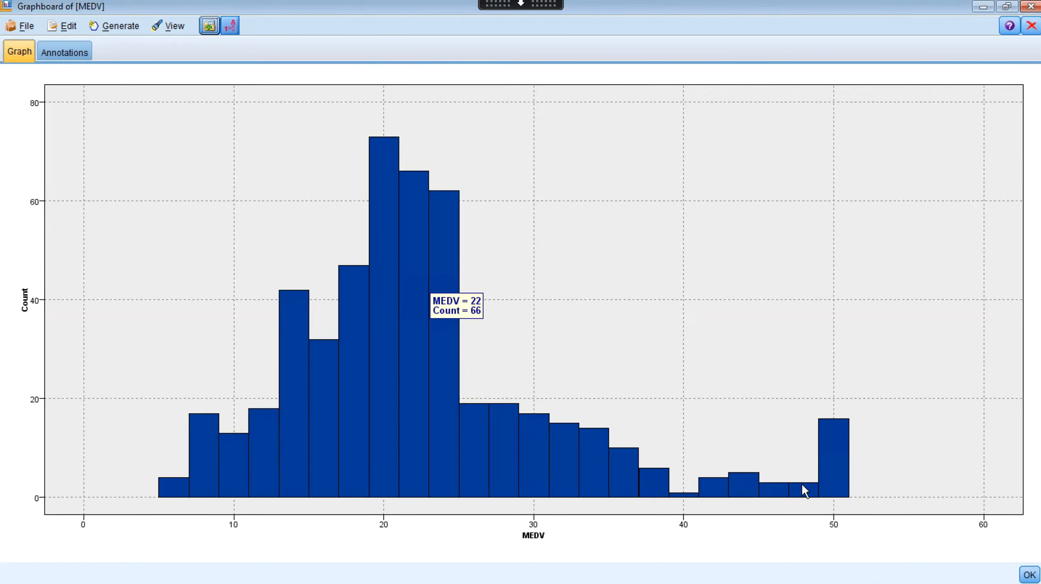
mouse_move(836, 489)
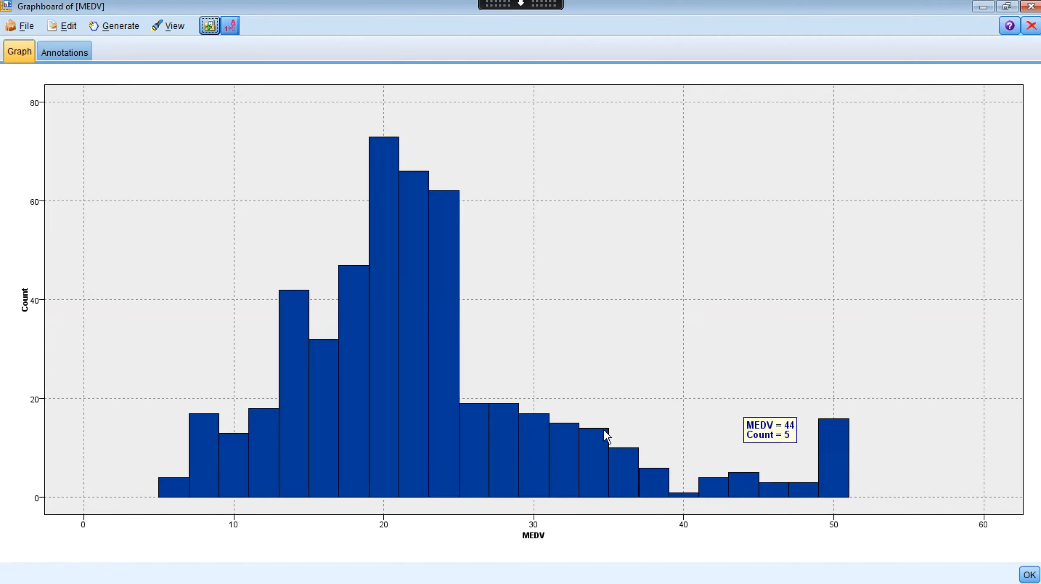
mouse_move(426, 368)
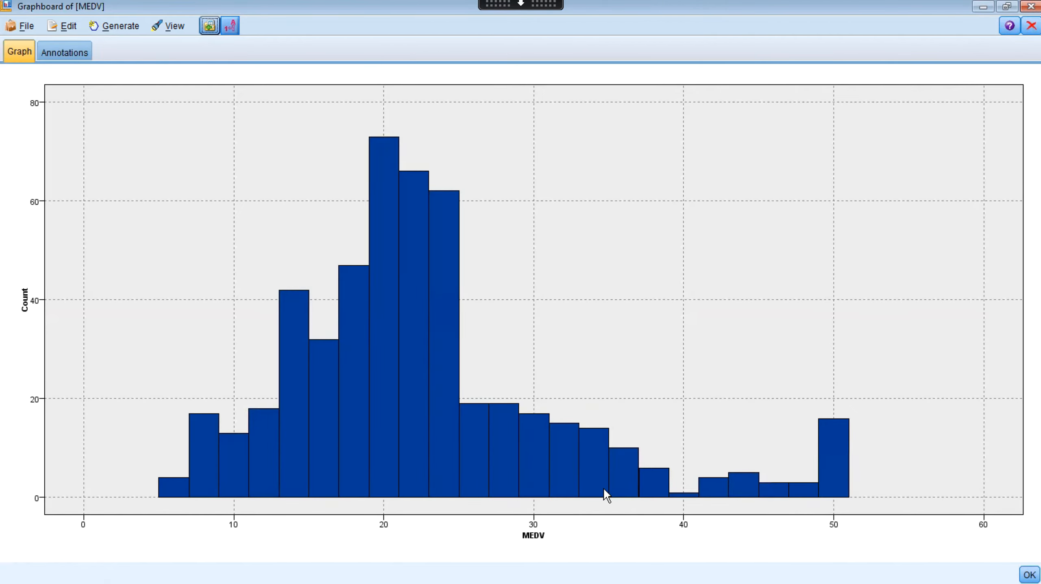
mouse_move(568, 483)
click(1030, 7)
Move the MEDV histogram node below the boxplot node and add another Graphboard node from the Type node, placed beside the 15 Fields node.
drag(367, 266, 509, 284)
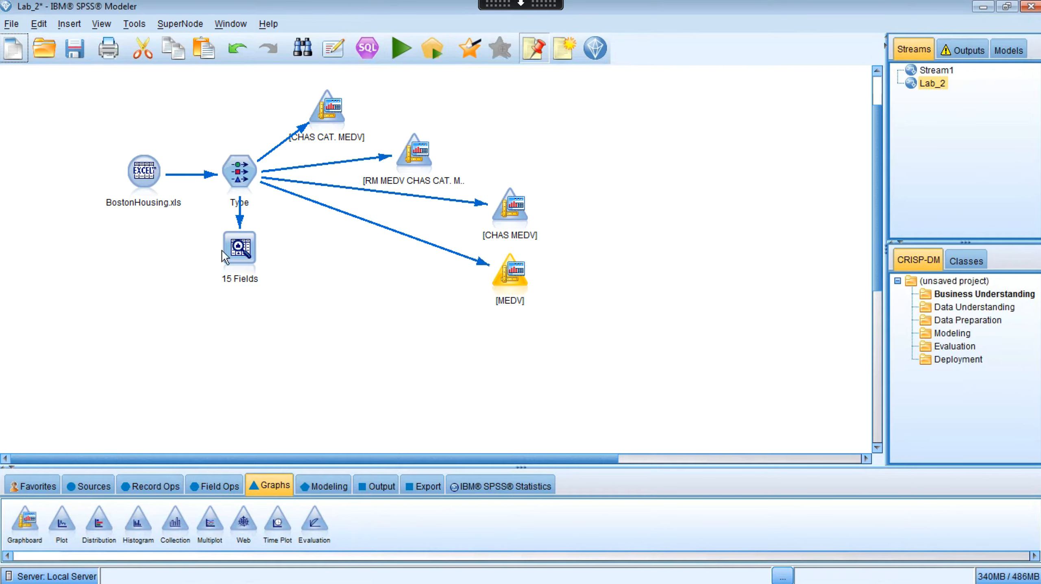
click(239, 171)
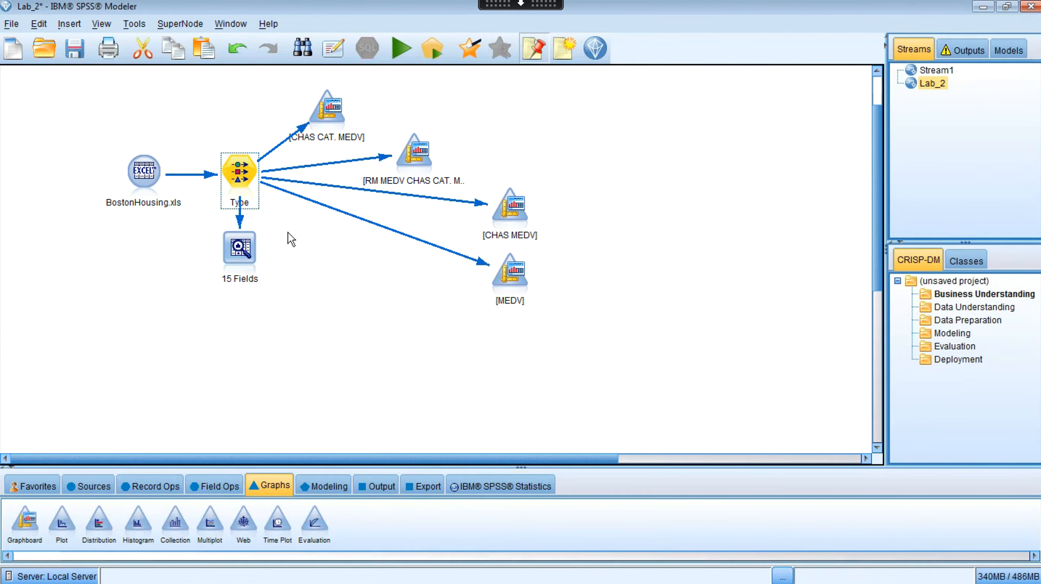
double_click(25, 520)
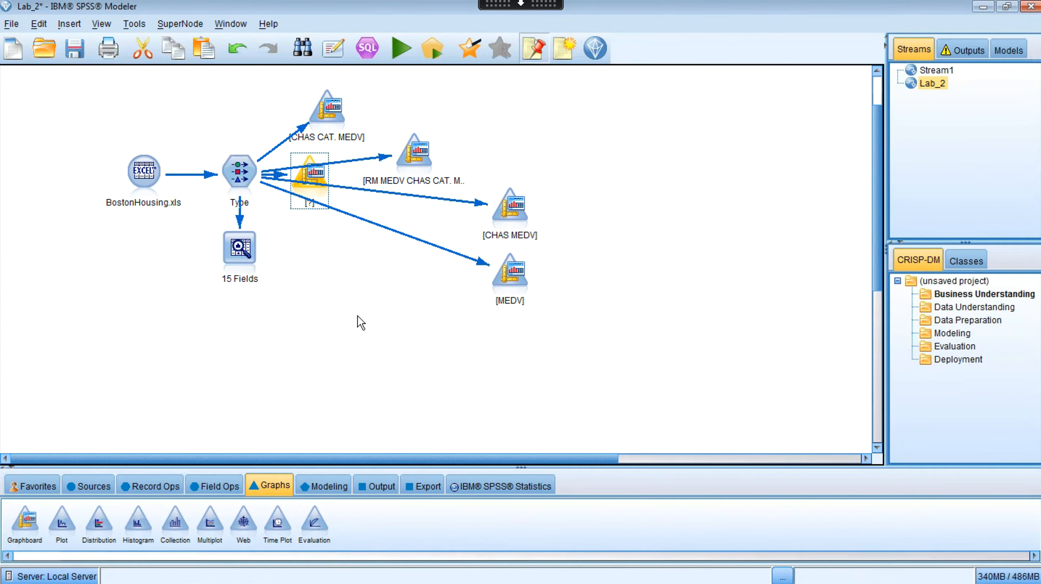
click(320, 184)
drag(319, 184, 345, 280)
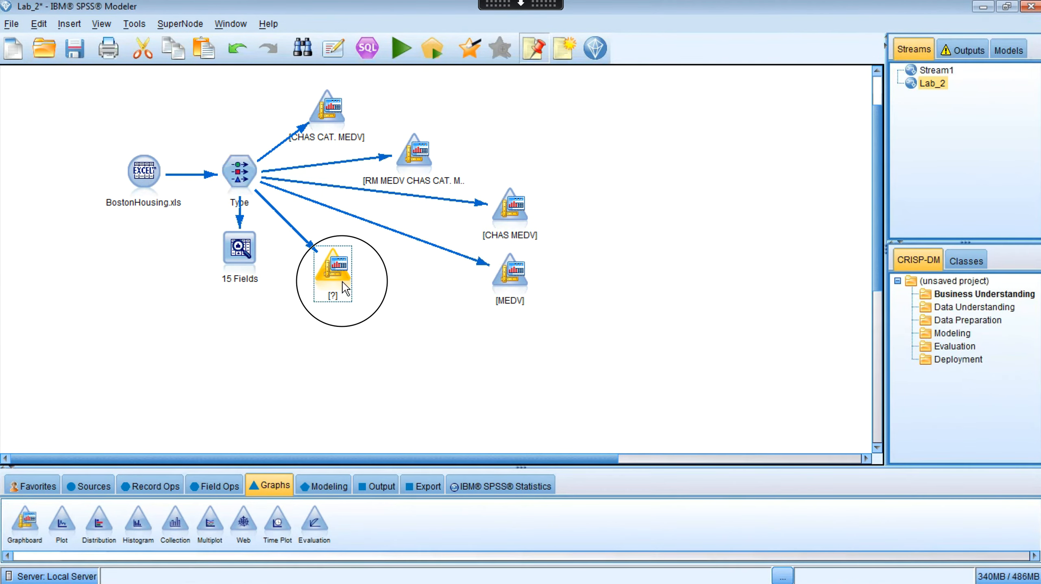
Create a Scatterplot Matrix (SPLOM) of MEDV, AGE, RM and CRIM in the new Graphboard node and run it.
double_click(339, 278)
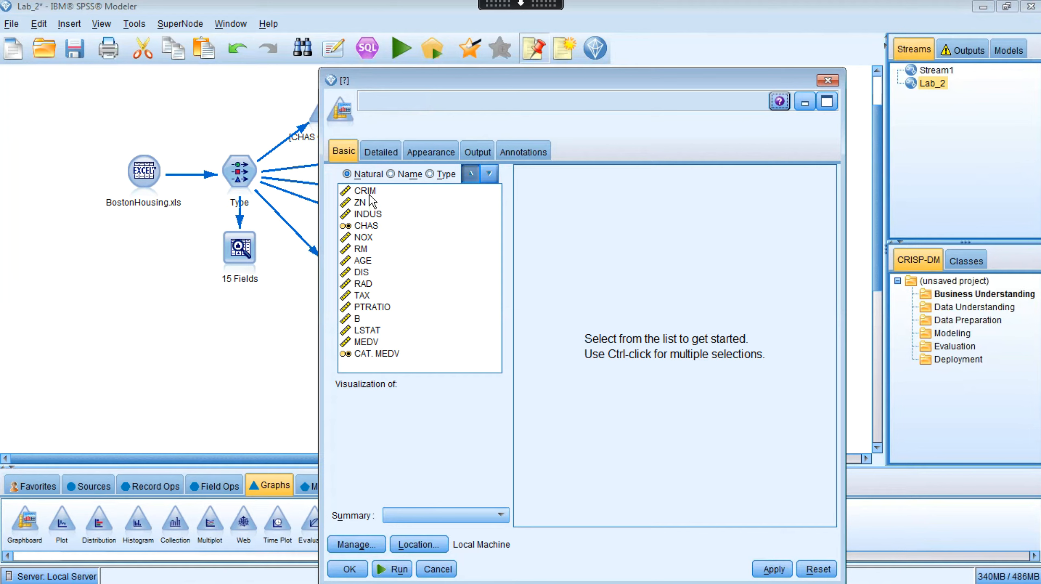
click(372, 344)
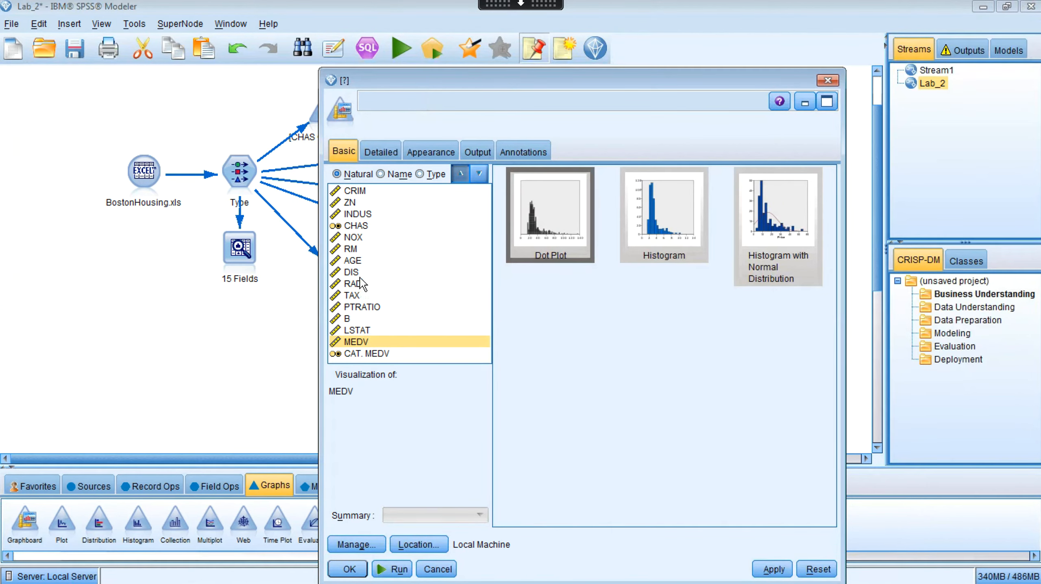
ctrl+click(356, 261)
ctrl+click(352, 249)
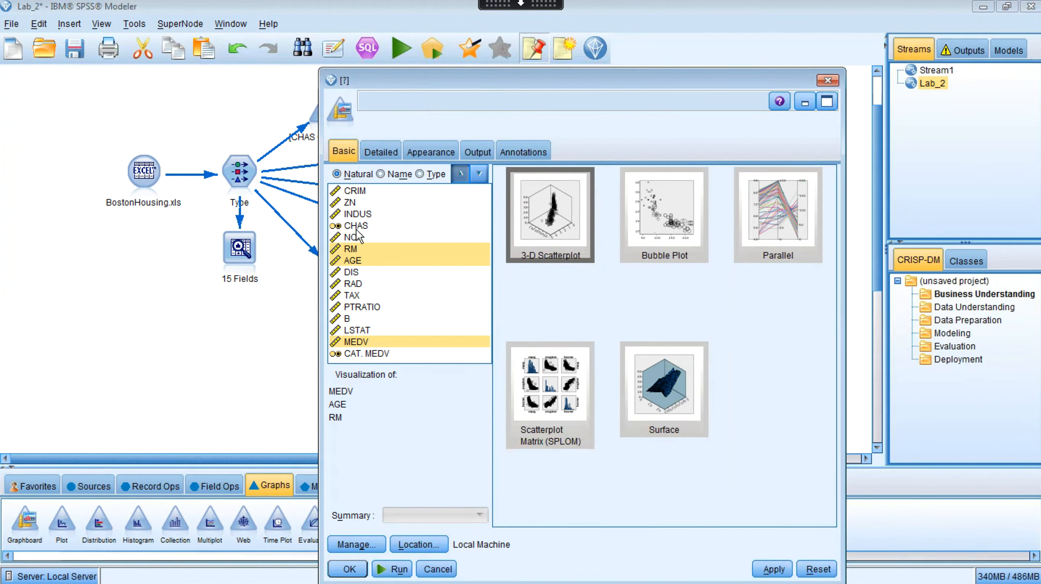
ctrl+click(355, 191)
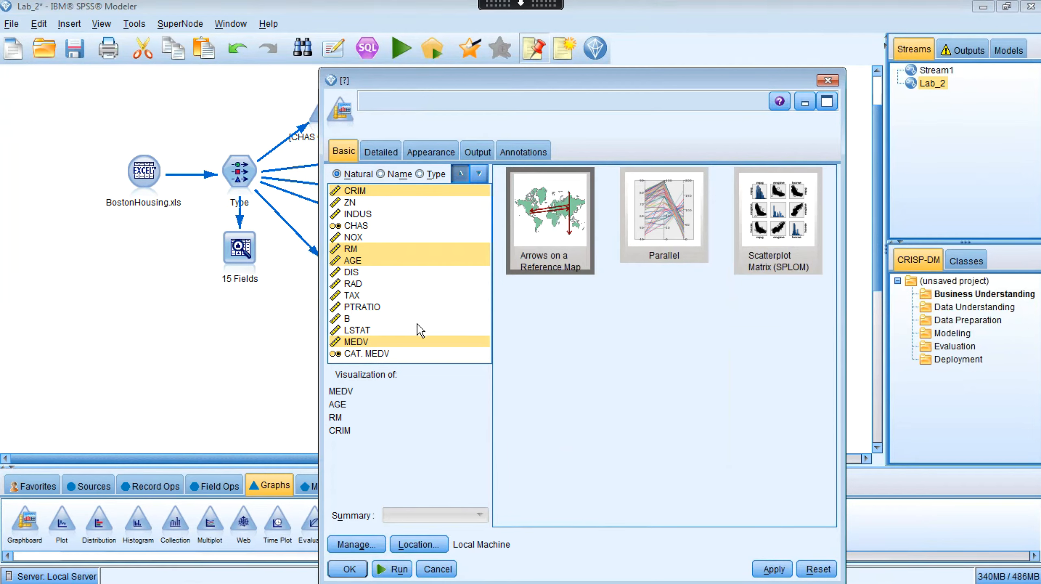
click(782, 224)
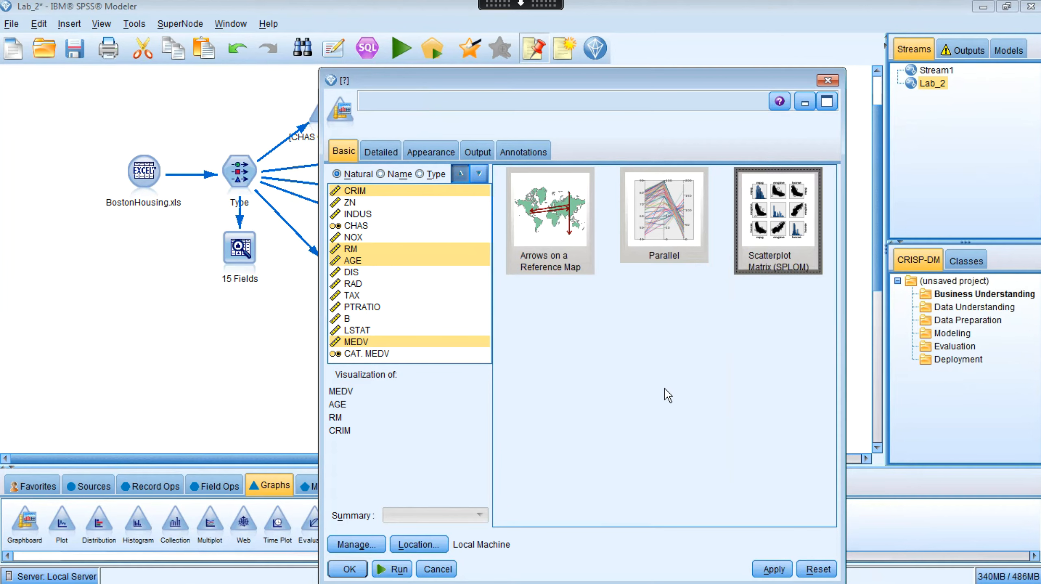
click(393, 569)
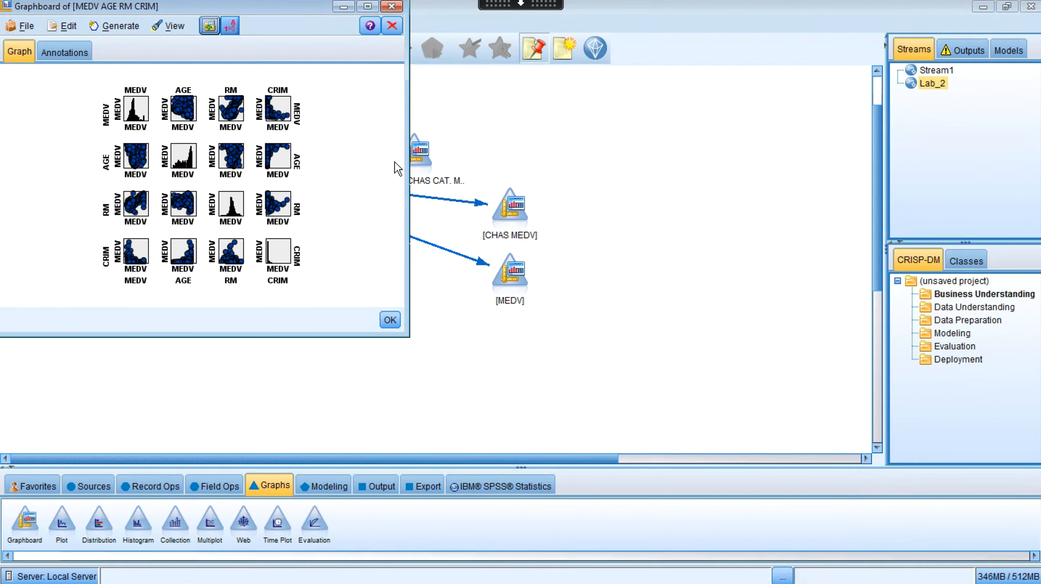
Try to maximize the scatterplot matrix, close its window and run the MEDV, AGE, RM and CRIM matrix again from its node.
click(366, 7)
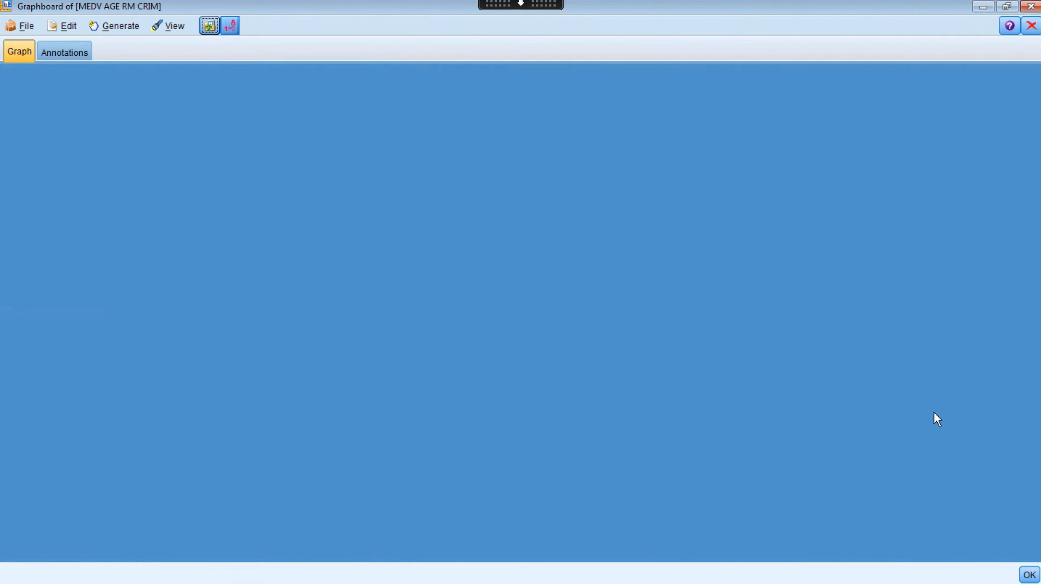
click(1029, 575)
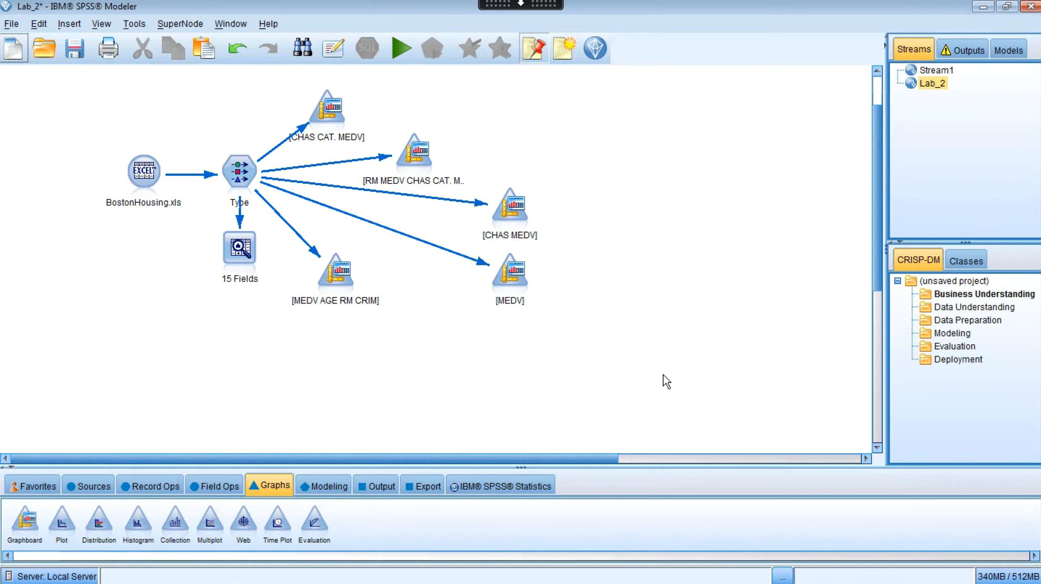
double_click(354, 280)
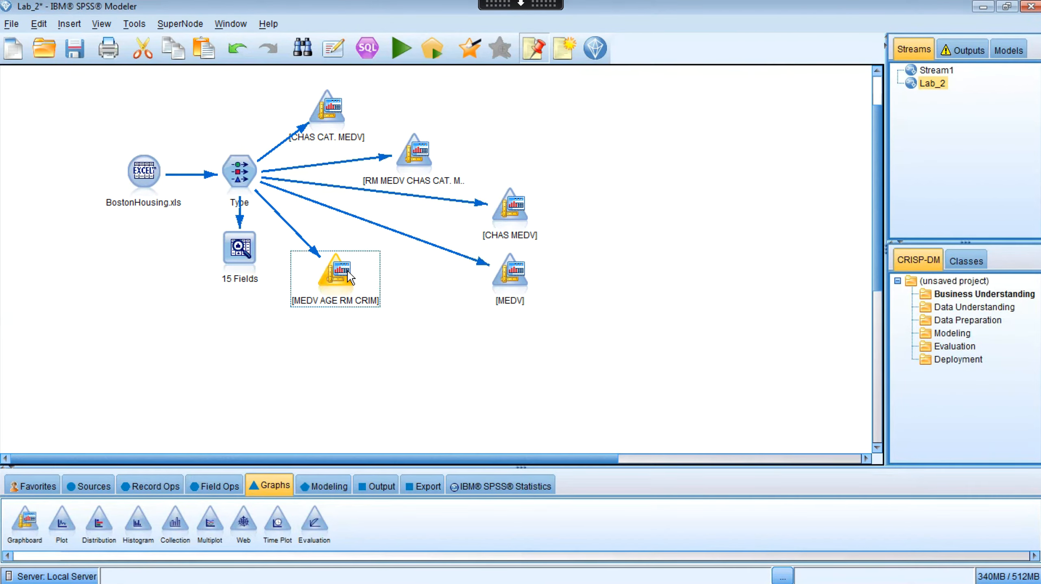
click(778, 243)
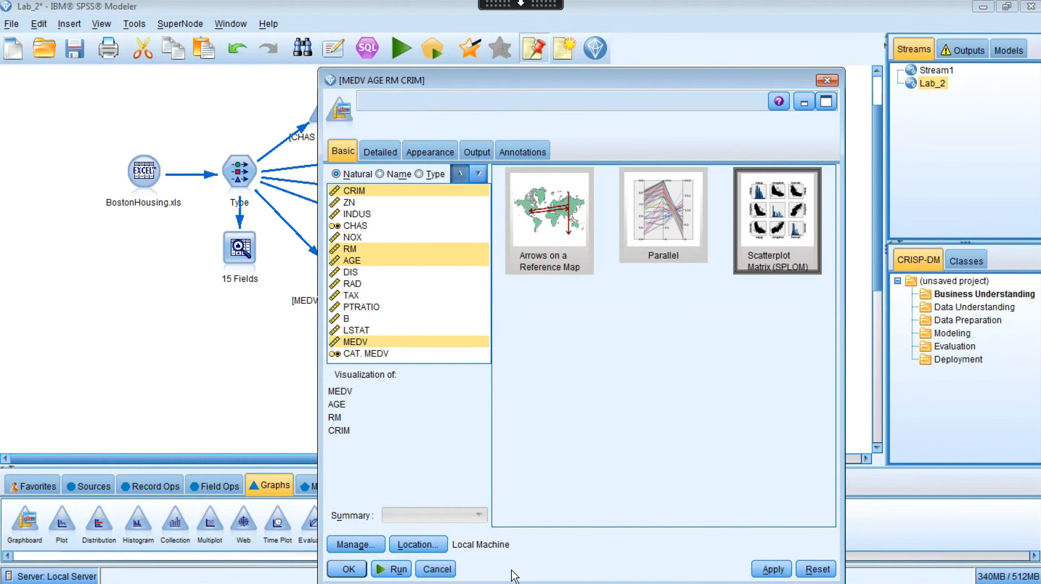
click(393, 569)
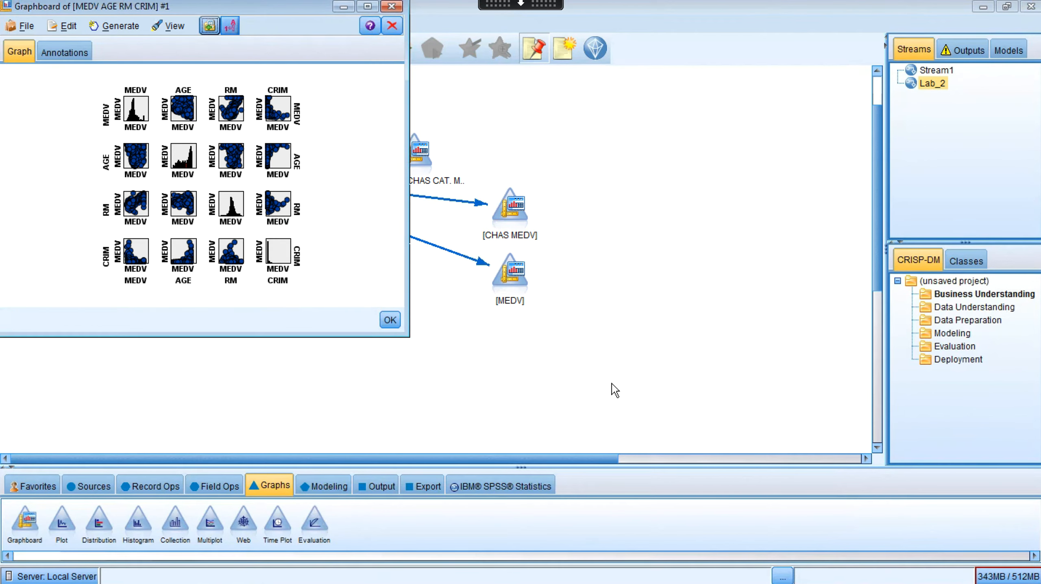
Enlarge the rerun scatterplot matrix to full screen and examine the histograms and pairwise relationships, especially between RM and MEDV.
drag(409, 336, 830, 471)
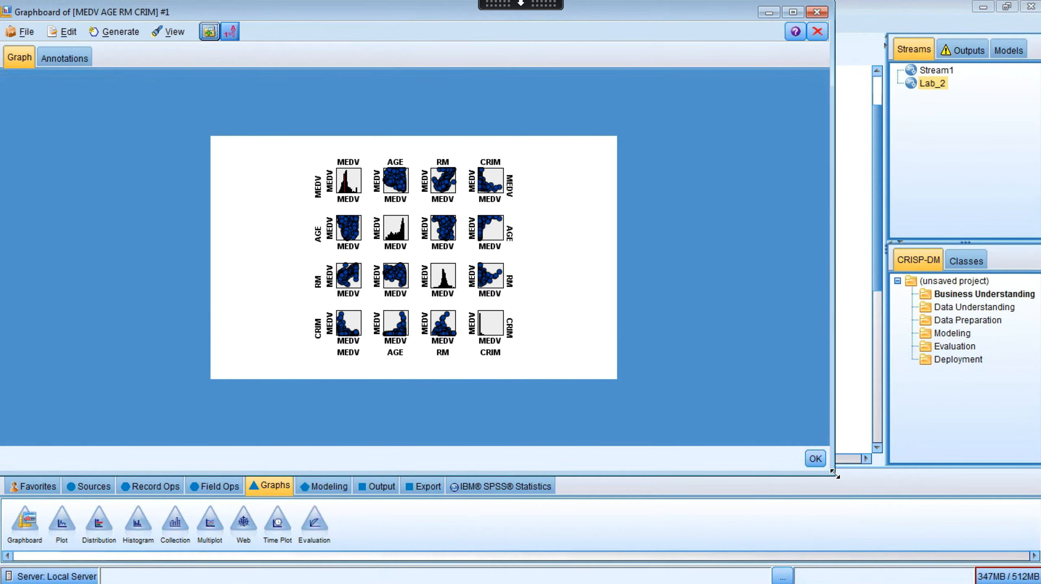
click(792, 13)
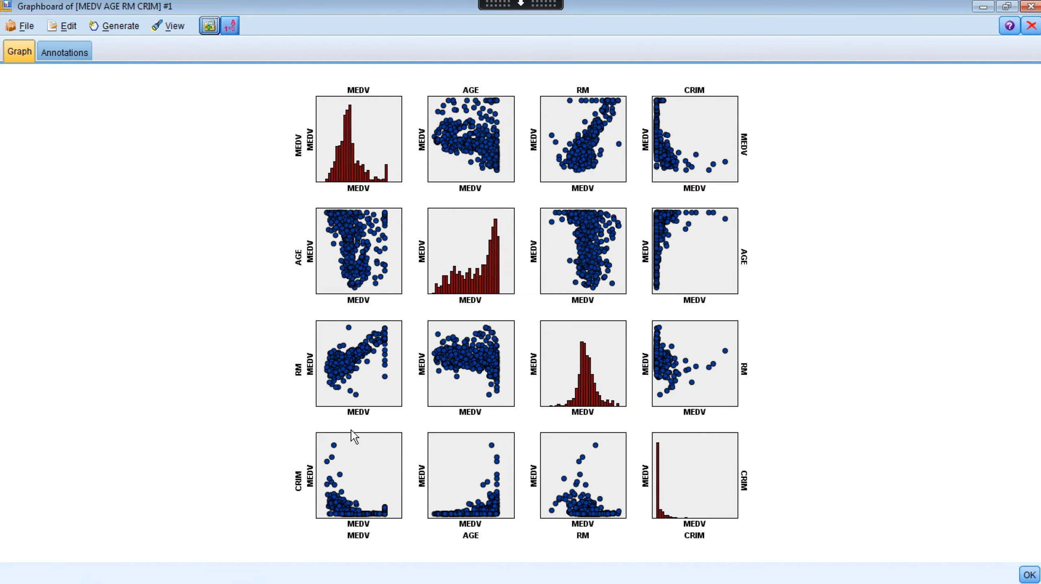
mouse_move(342, 153)
mouse_move(360, 249)
mouse_move(326, 370)
mouse_move(568, 165)
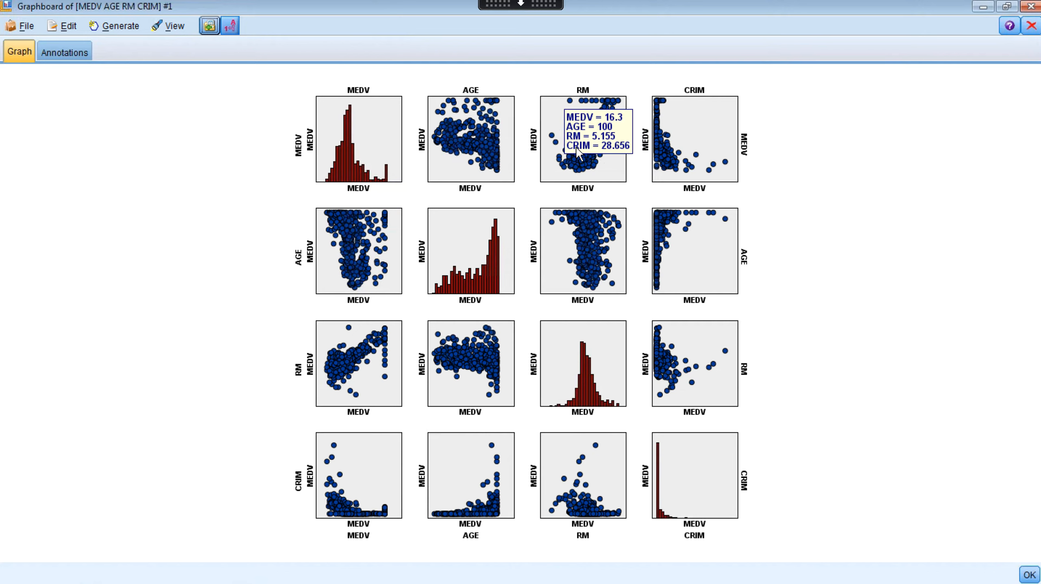
mouse_move(346, 346)
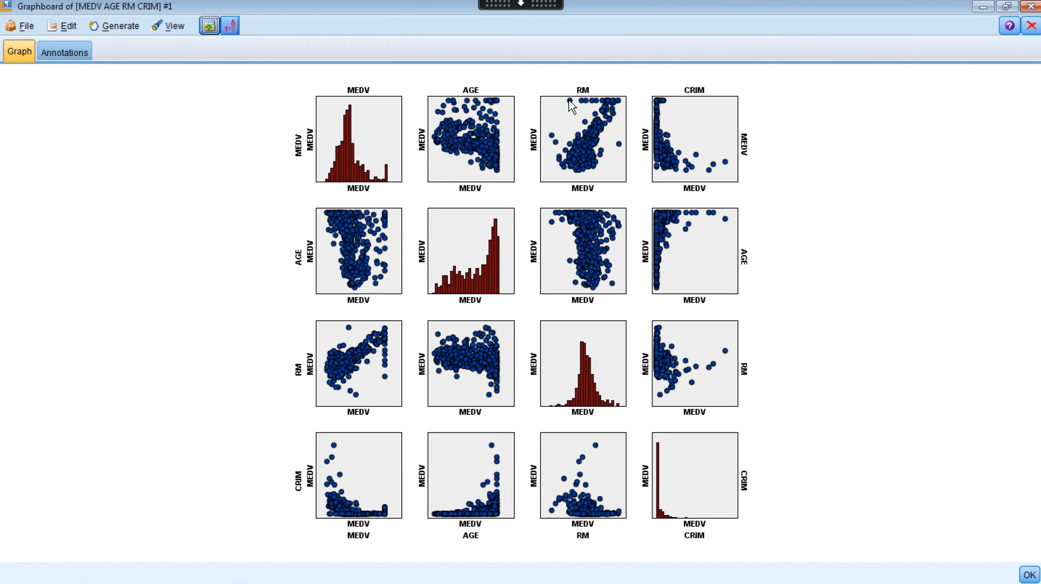
Examine individual points and relationships across the MEDV, AGE, RM and CRIM scatterplot matrix, especially CRIM against MEDV, and close the graph window.
mouse_move(579, 118)
mouse_move(328, 448)
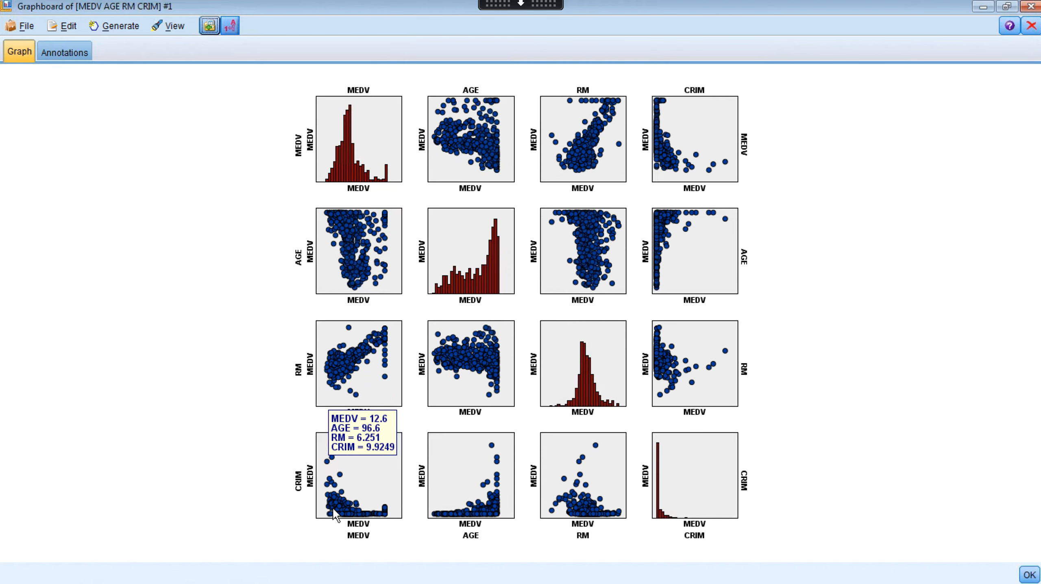
mouse_move(324, 507)
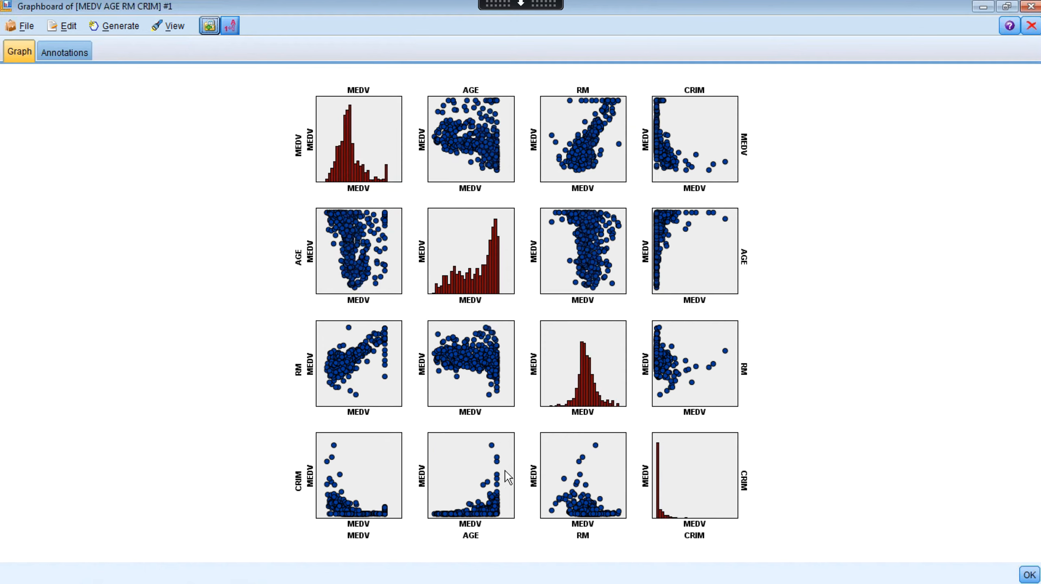
mouse_move(500, 389)
mouse_move(660, 330)
click(1028, 8)
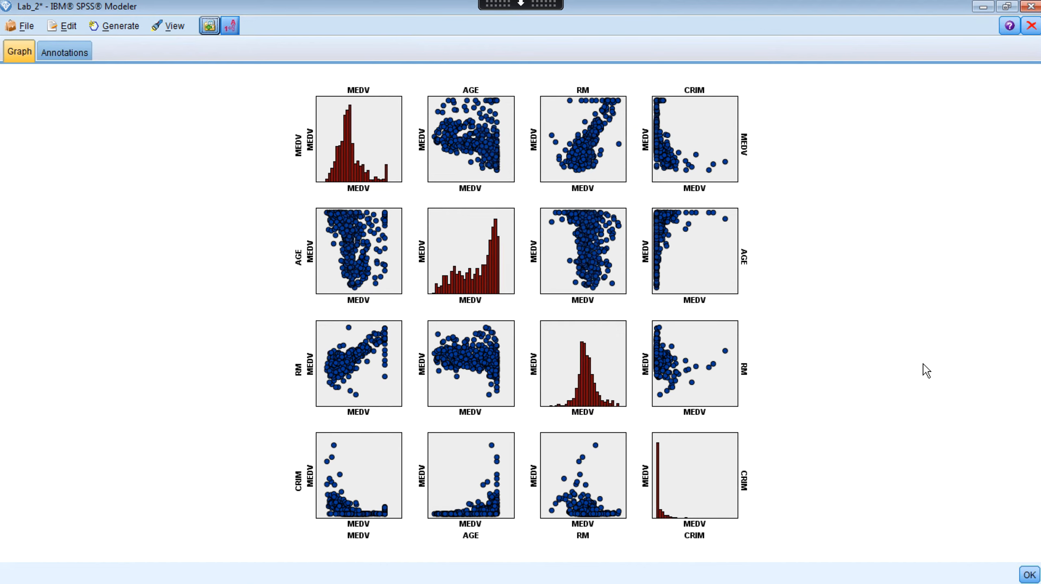
click(1028, 575)
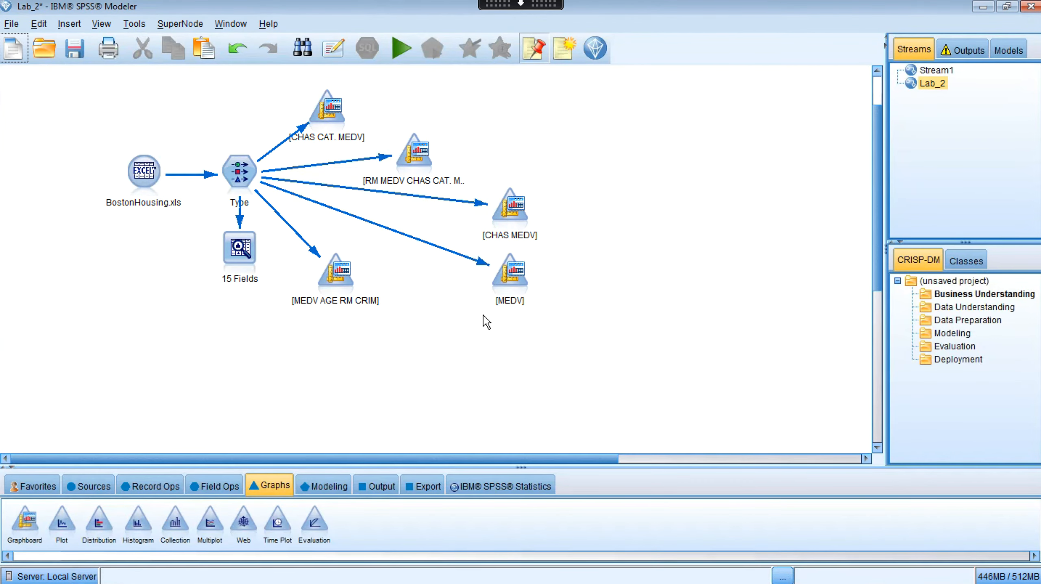
Move the scatterplot matrix node below the MEDV histogram node, add another Graphboard node from the Type node beneath 15 Fields and open it.
drag(344, 282, 505, 345)
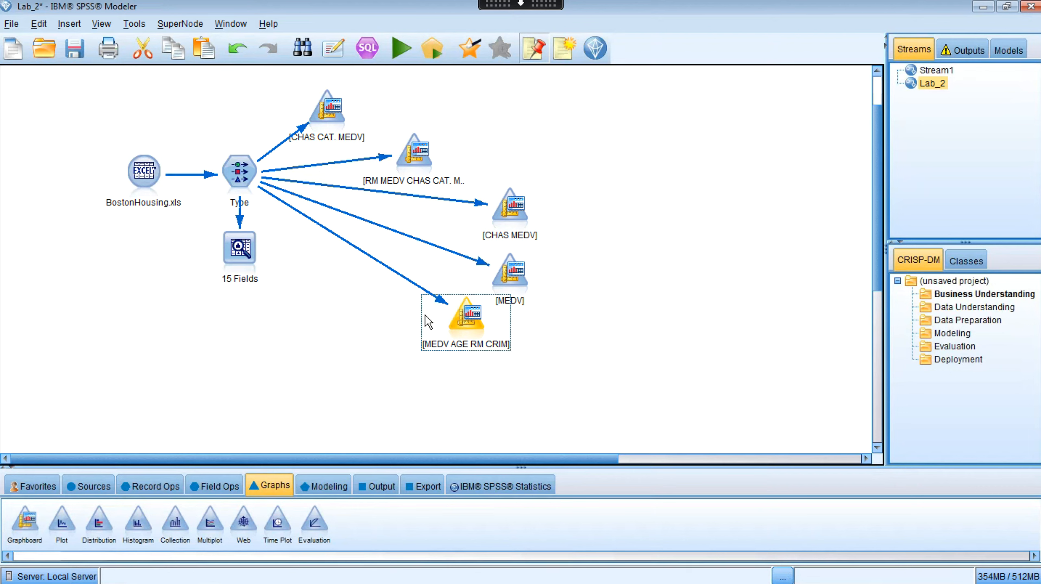
click(239, 180)
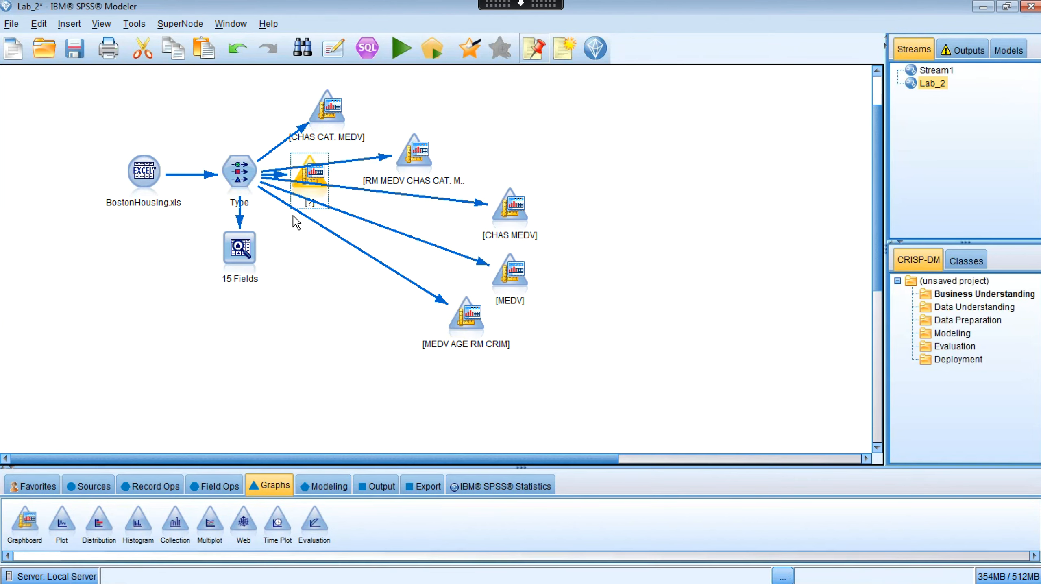
drag(311, 178, 319, 312)
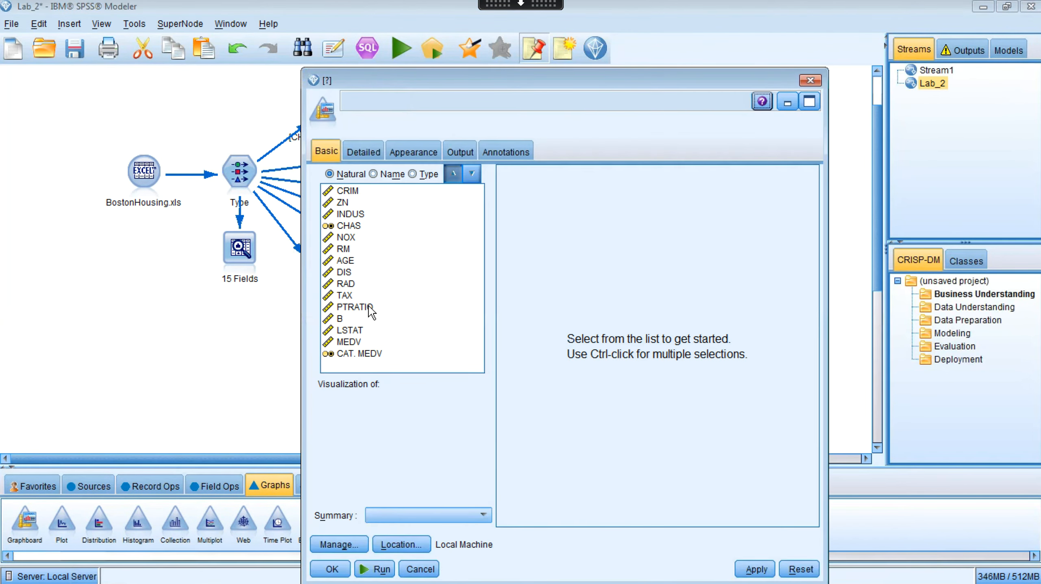
Select all fields from CRIM to CAT. MEDV in the new Graphboard node and choose Parallel as its detailed visualization type.
click(350, 192)
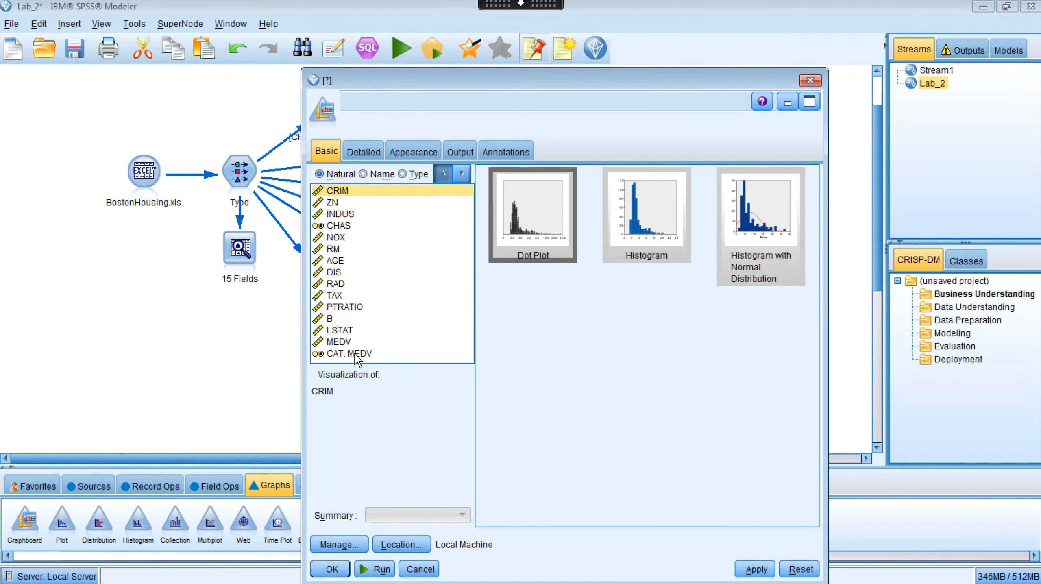
shift+click(351, 354)
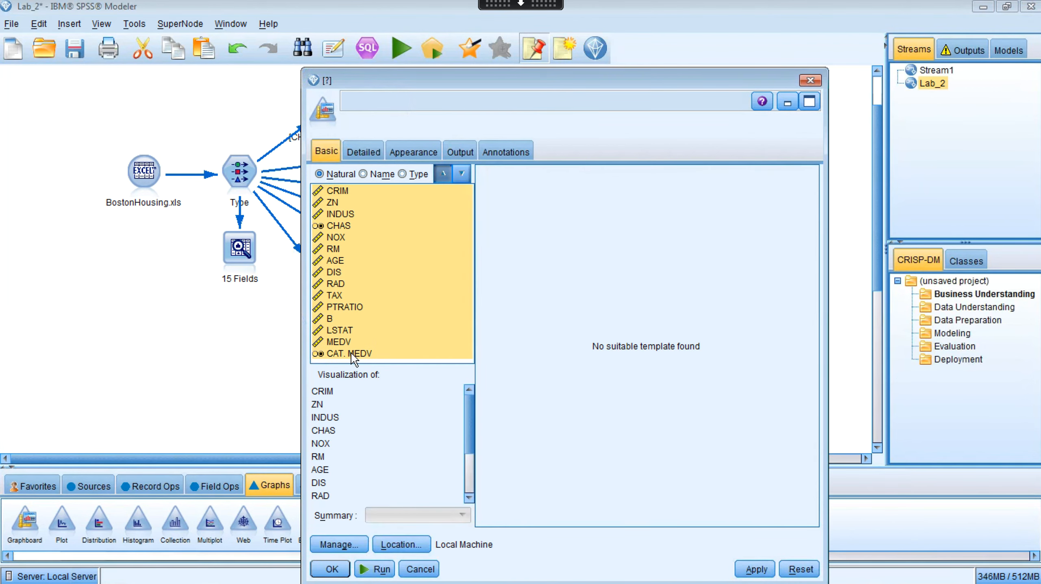
click(367, 154)
click(458, 194)
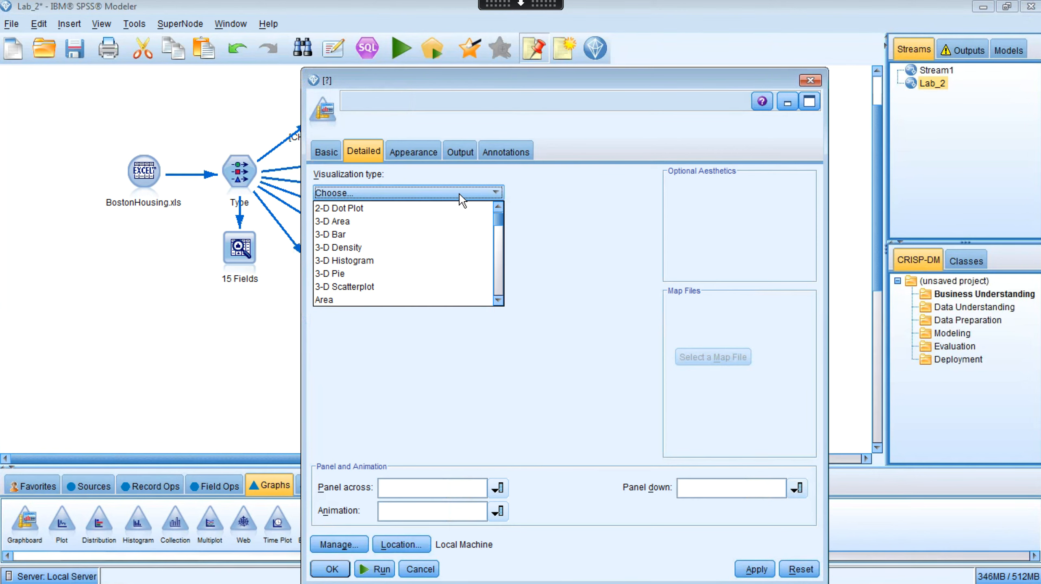
scroll(422, 262, up, 1)
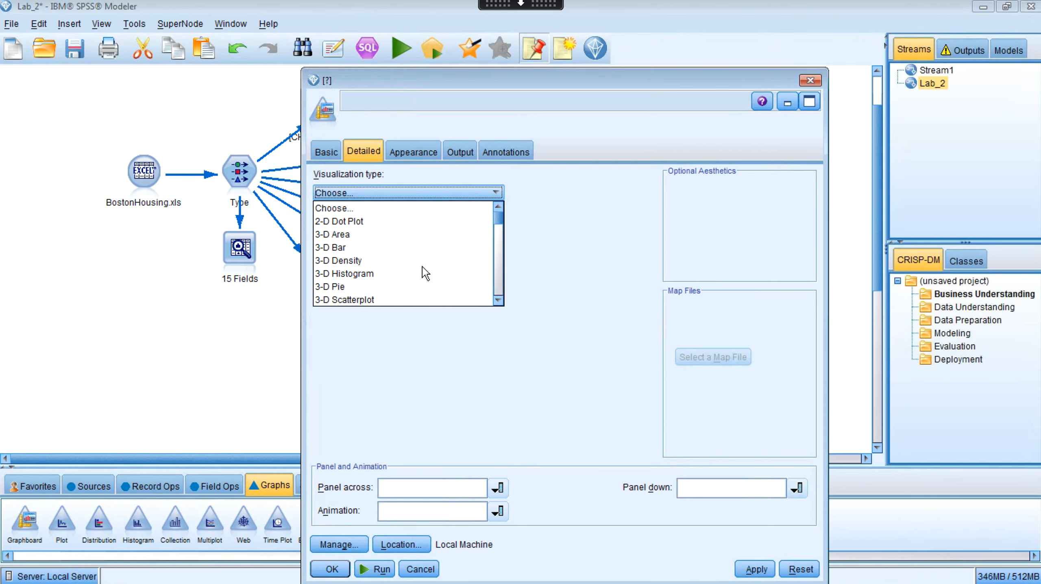
scroll(424, 269, down, 10)
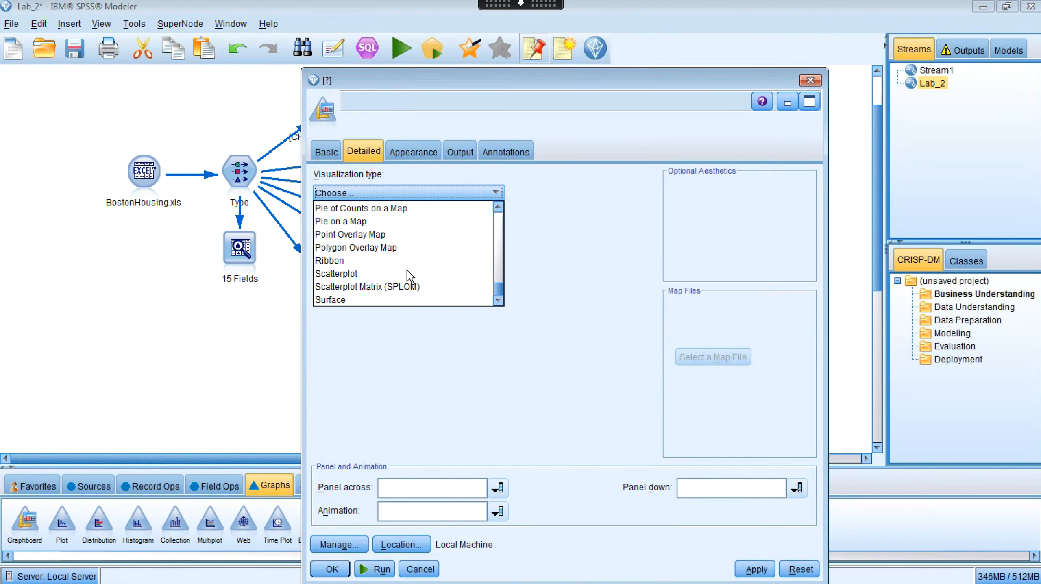
scroll(400, 271, up, 5)
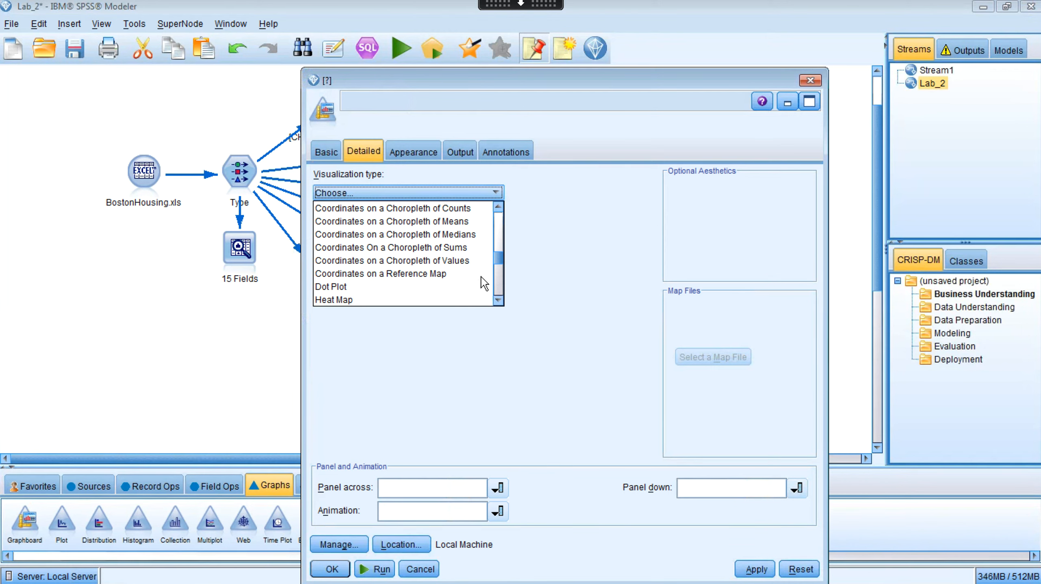
drag(497, 264, 498, 288)
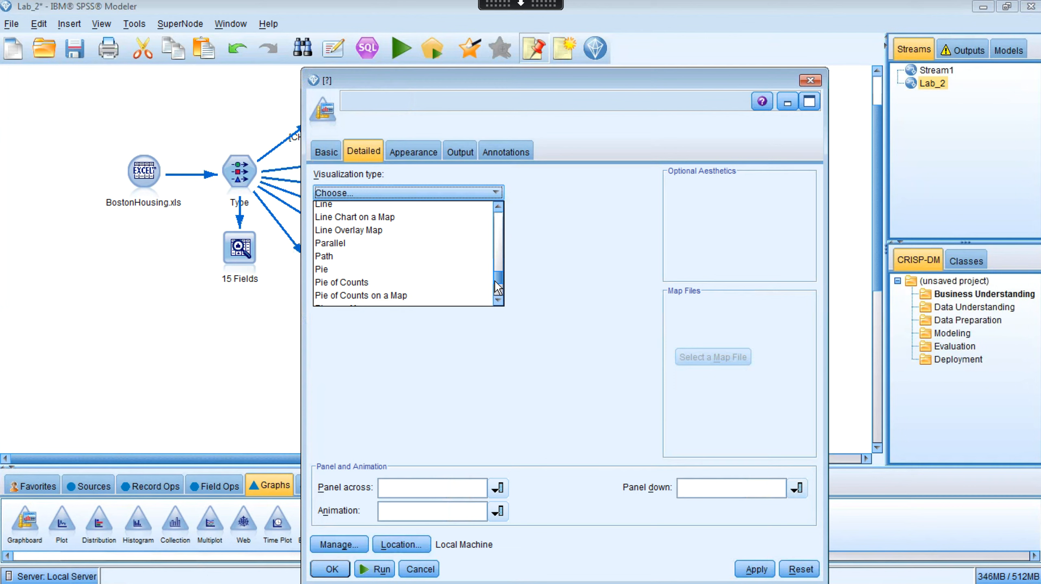
click(347, 245)
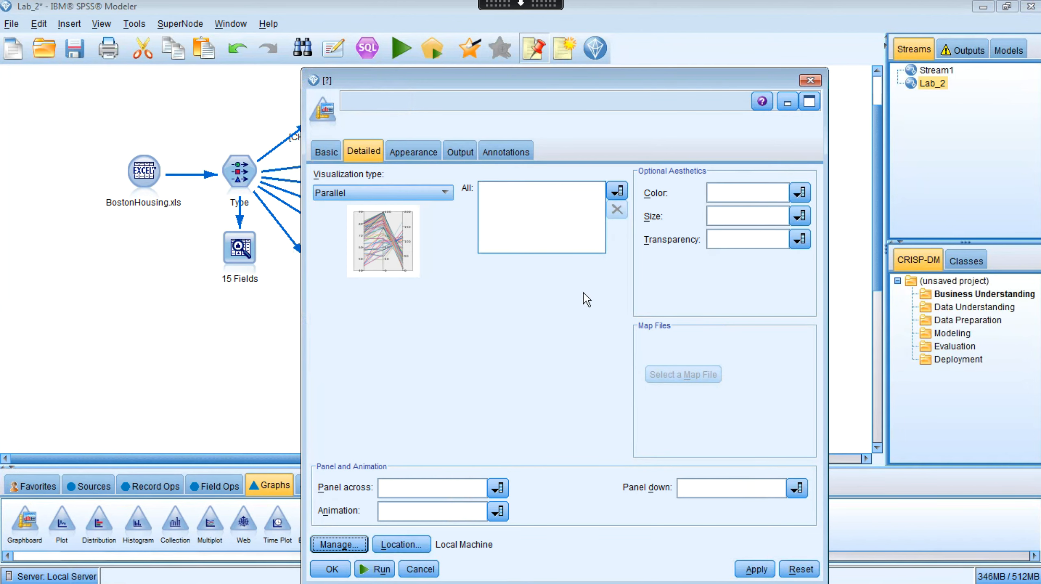
Assign the continuous fields from CRIM through LSTAT to the parallel plot, leaving out MEDV.
click(617, 191)
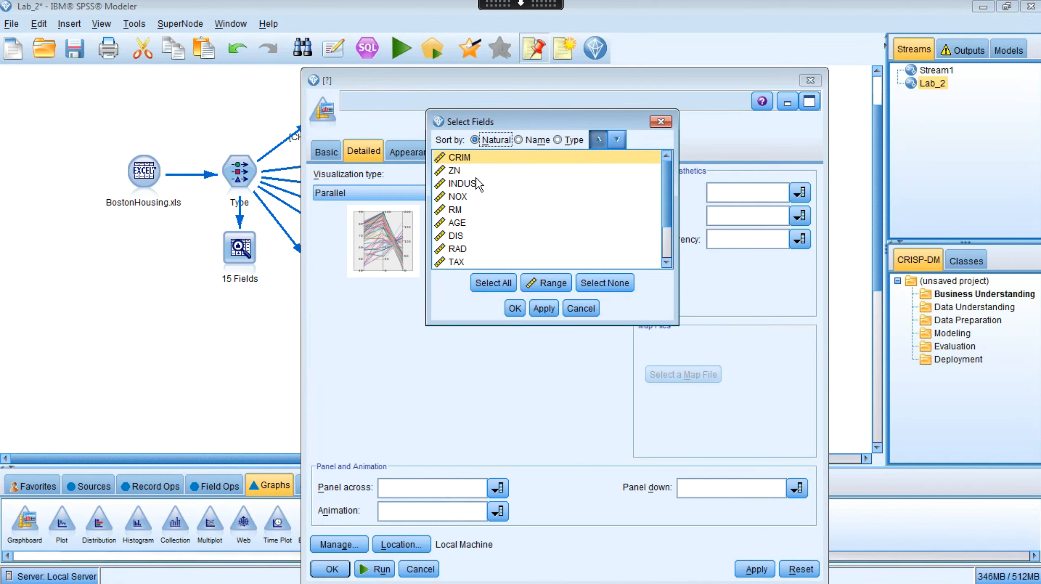
scroll(474, 258, down, 2)
shift+click(471, 262)
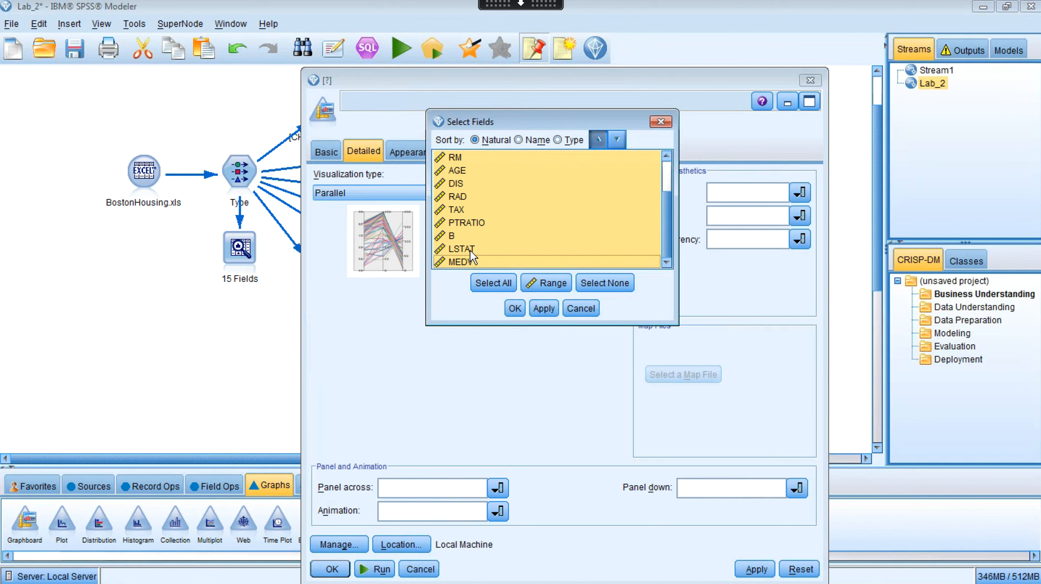
ctrl+click(470, 261)
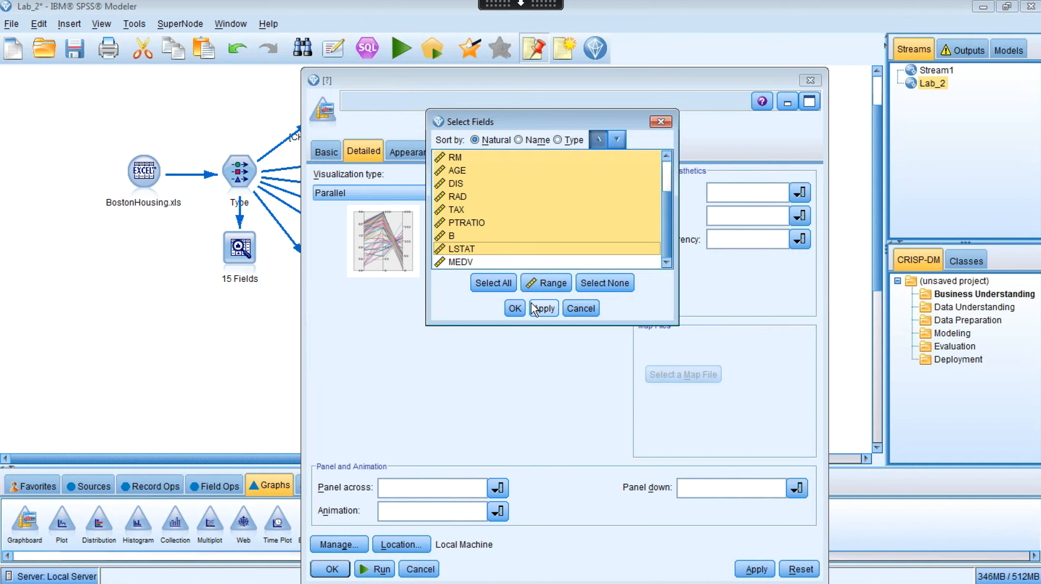
click(515, 308)
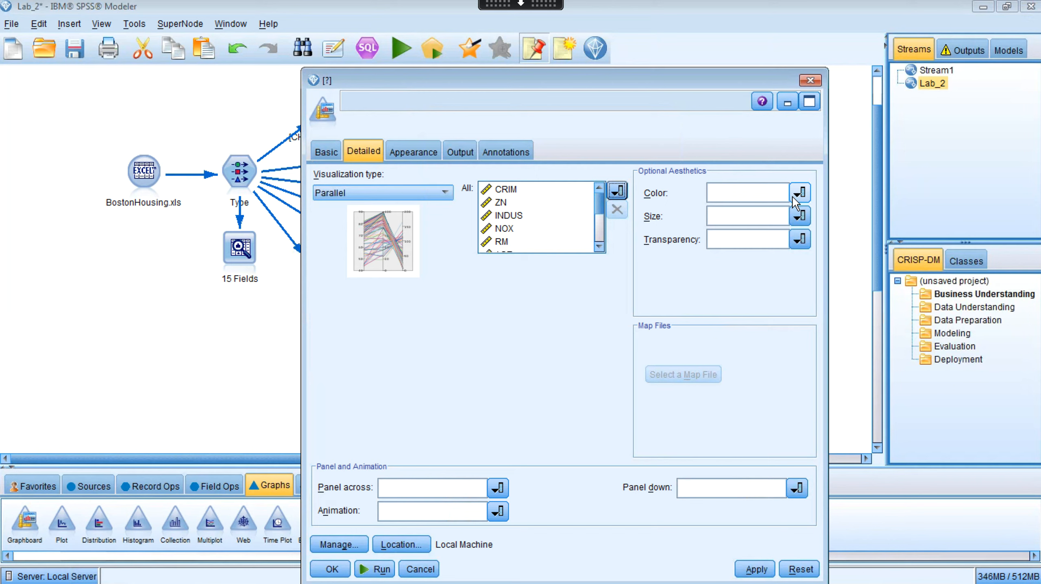
Panel the parallel plot down by CAT. MEDV, run it and enlarge the resulting graph to full screen.
click(795, 490)
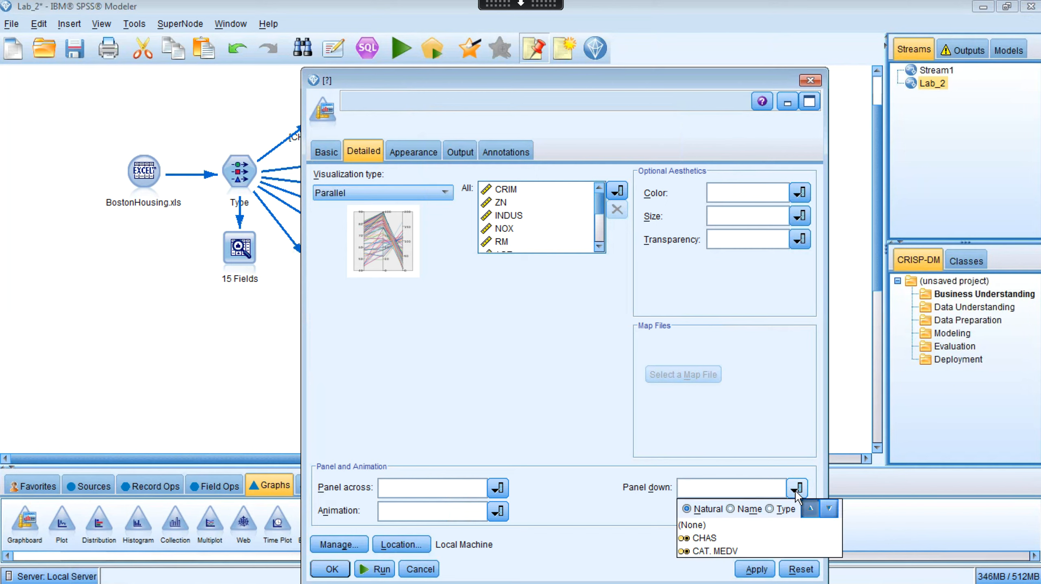
click(723, 550)
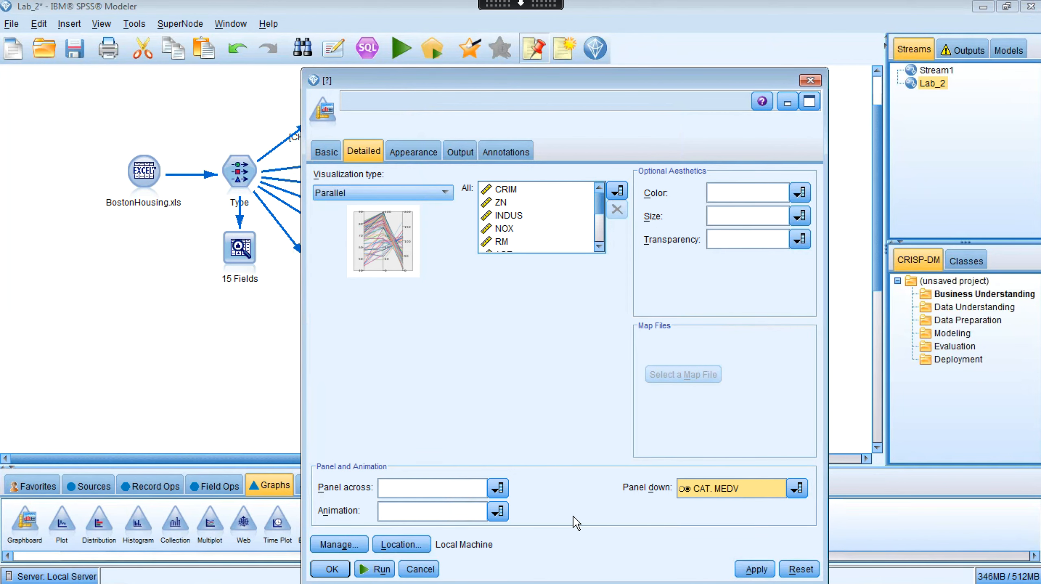
click(374, 569)
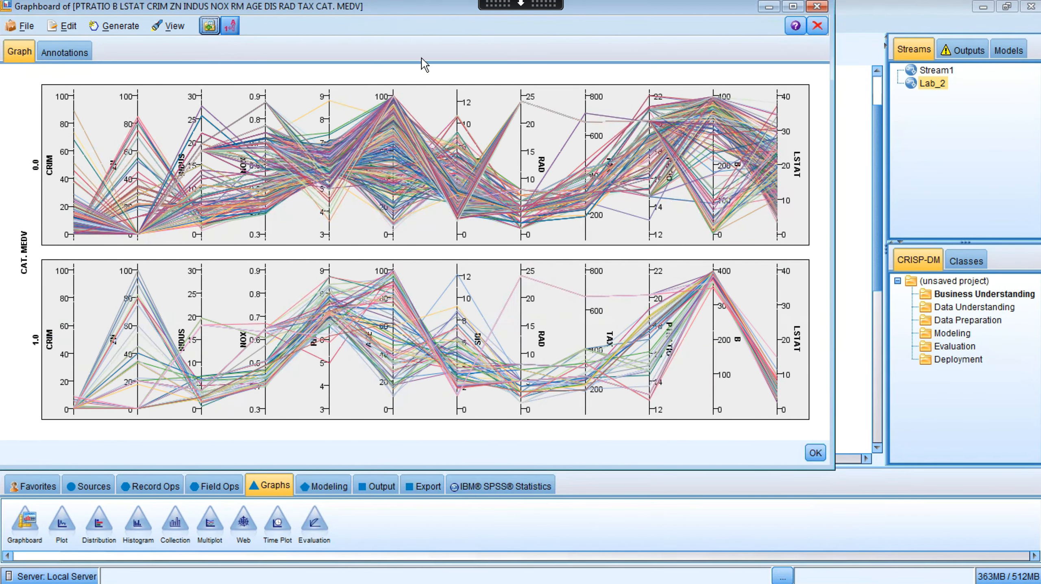
click(793, 6)
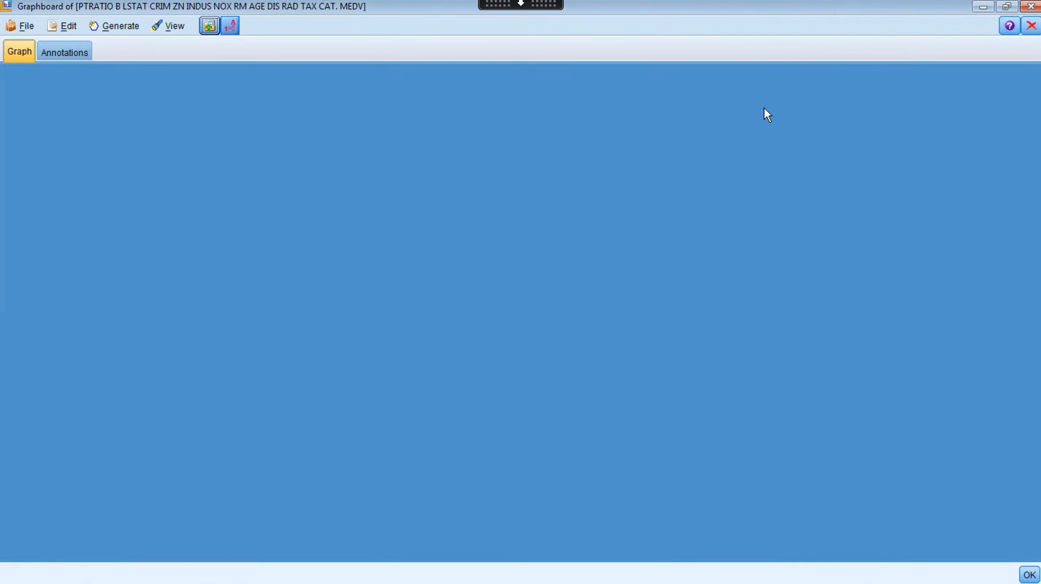